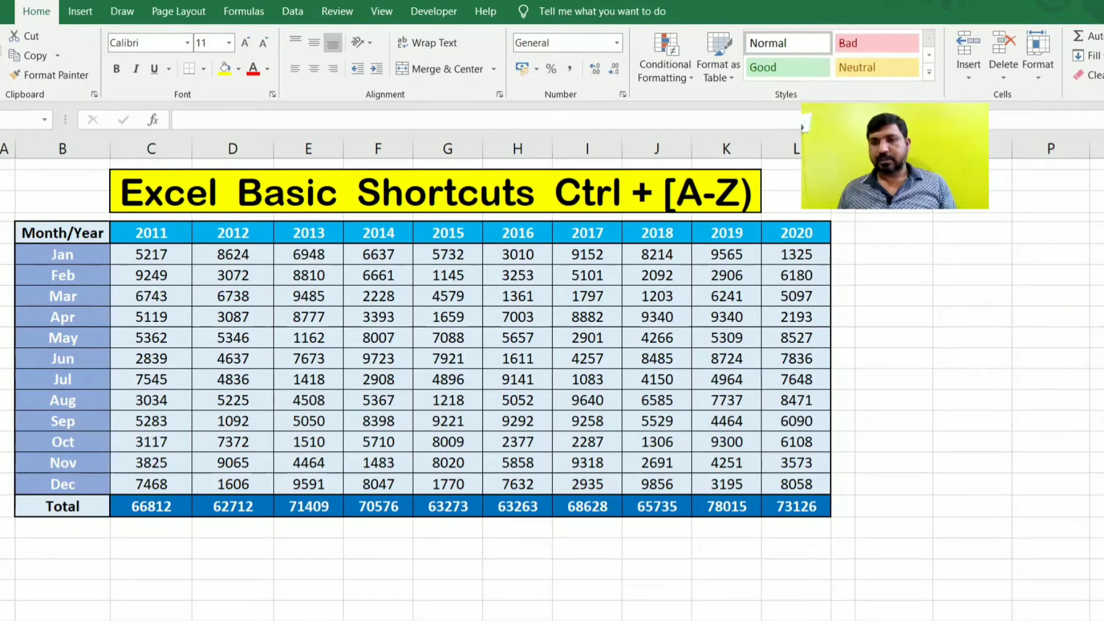
Select the entire Month/Year data table, starting from the May 2013 cell.
click(1051, 297)
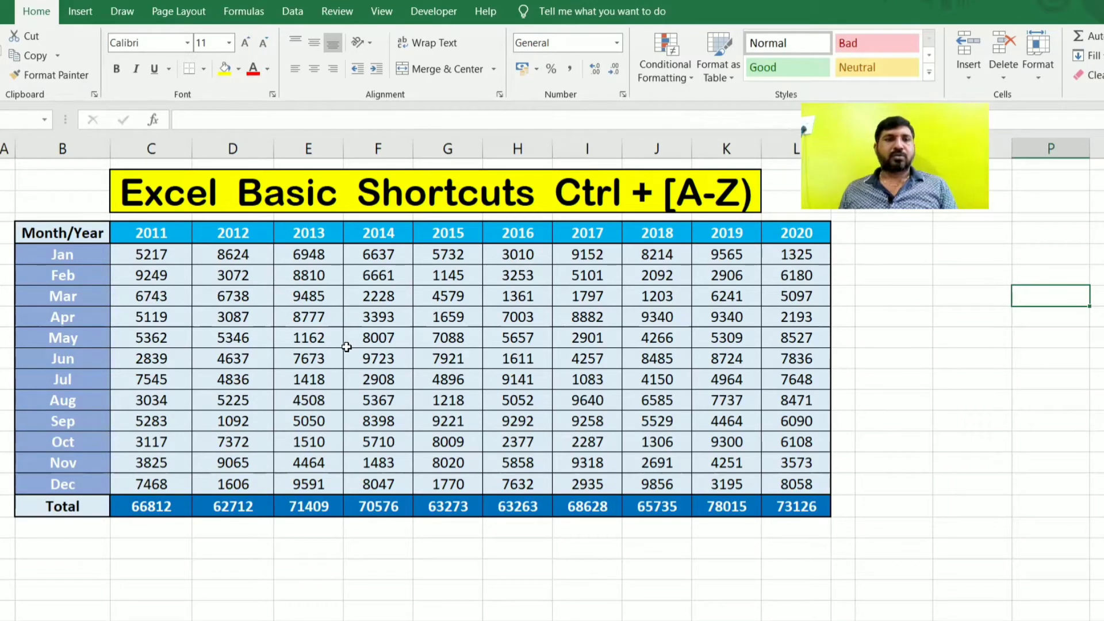
click(317, 340)
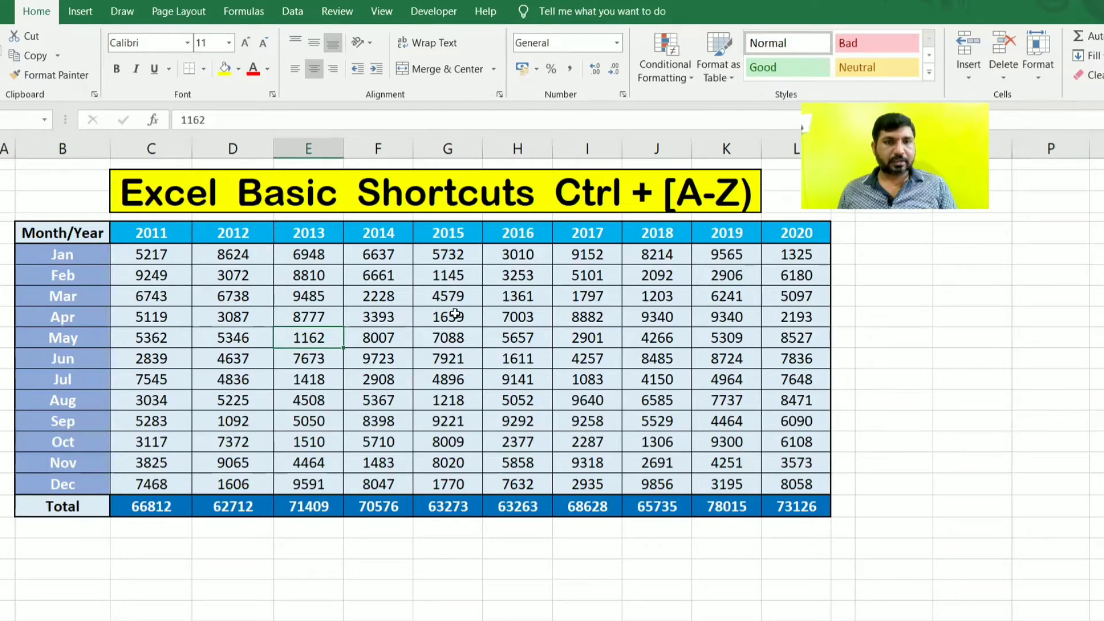
key(ctrl+a)
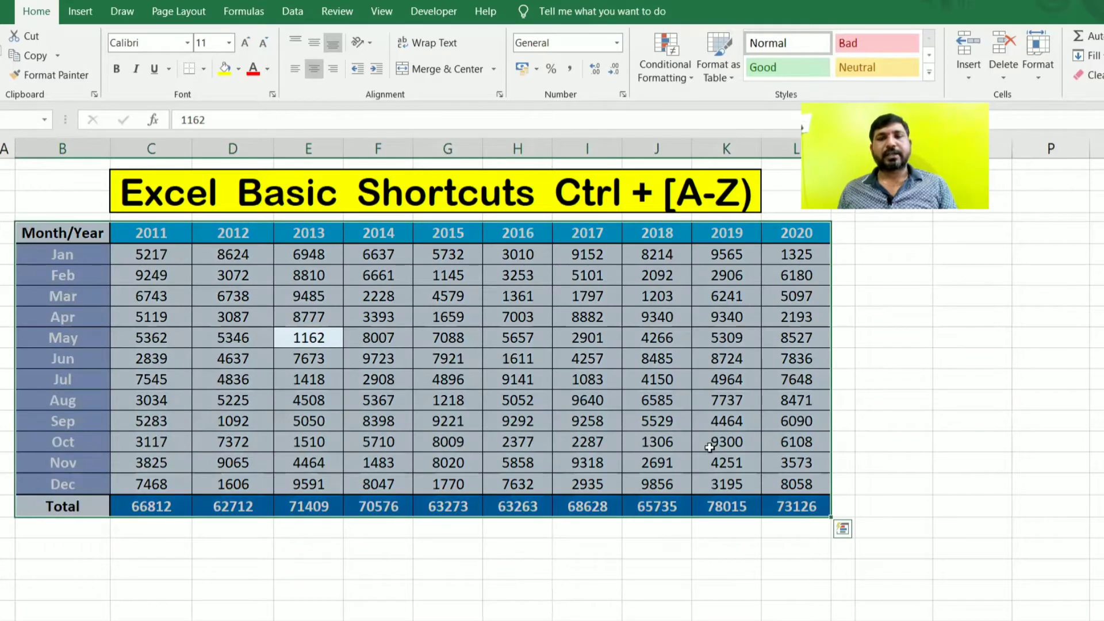
Select the entire worksheet, starting from an empty cell in column N on the May row.
click(460, 341)
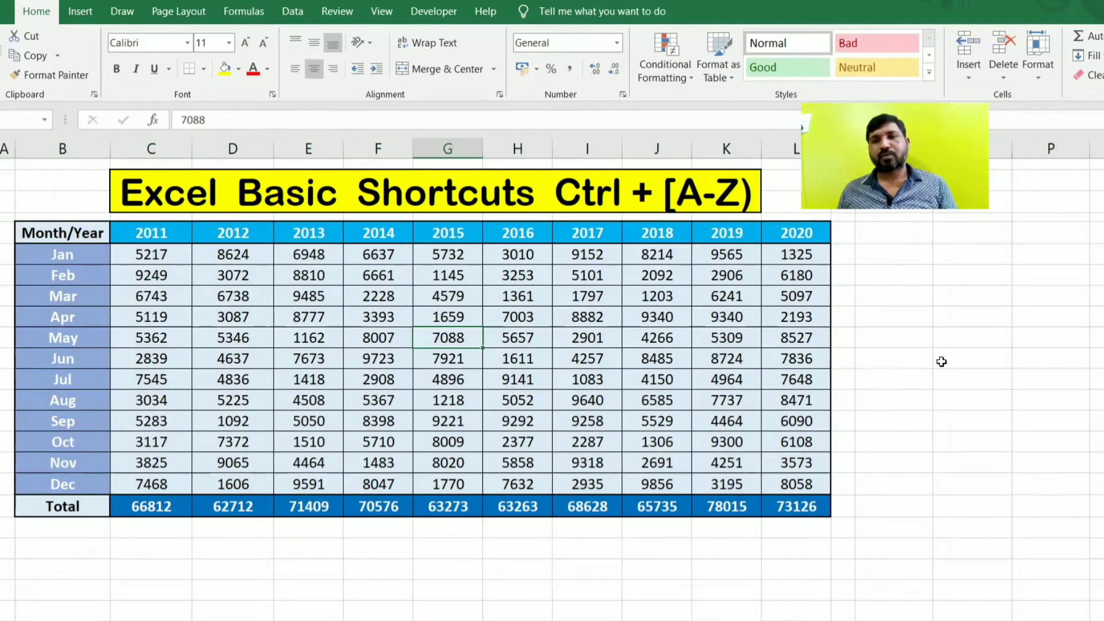
click(916, 338)
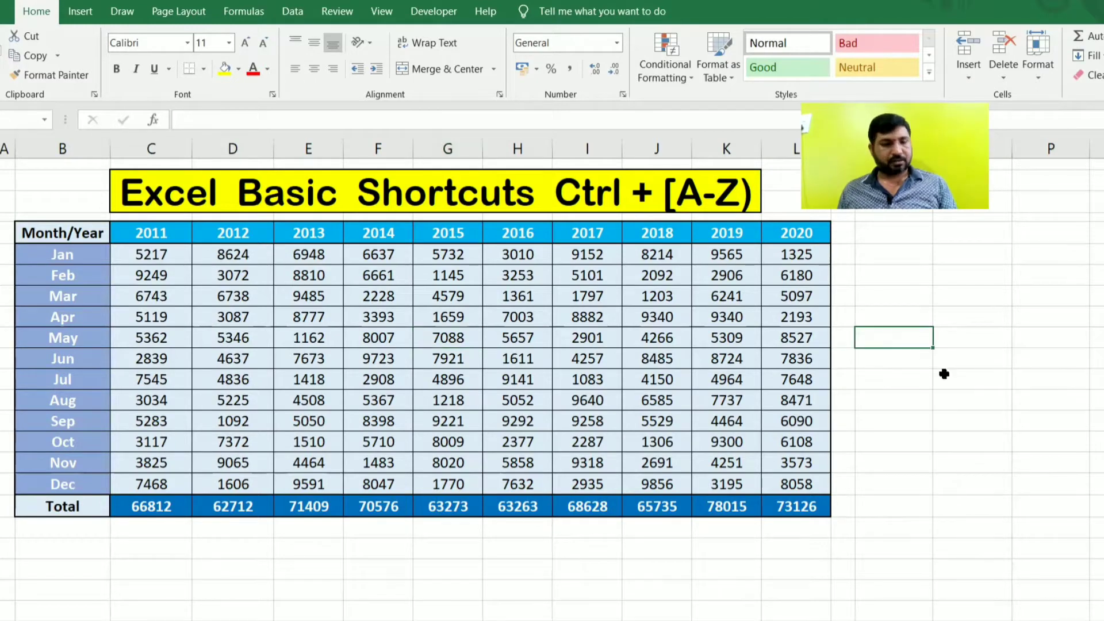
key(ctrl+a)
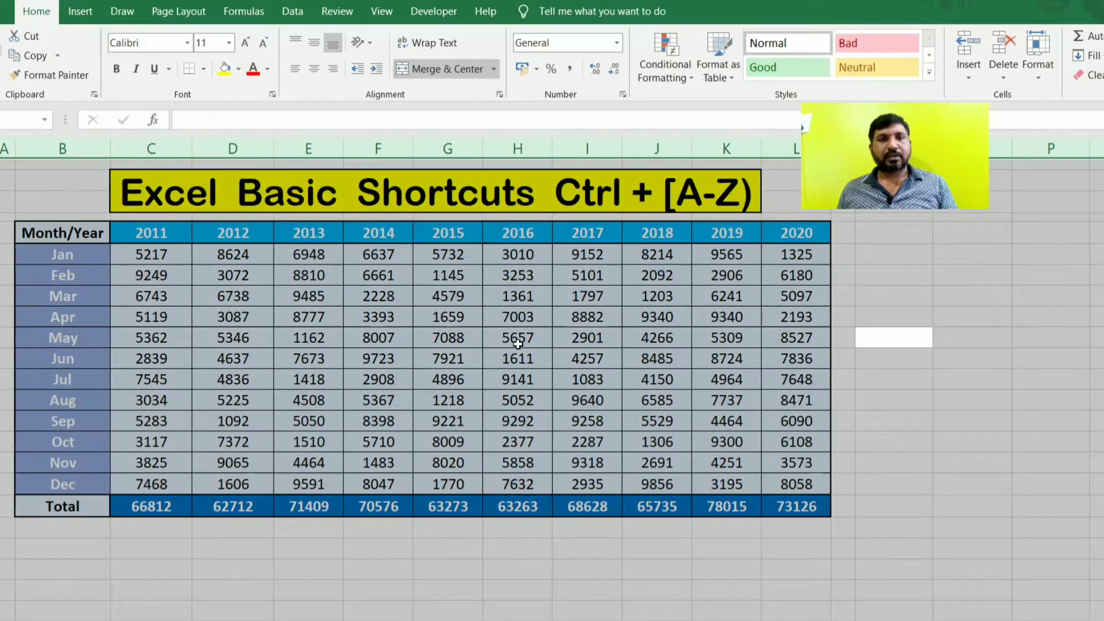
Select the whole table from the April 2015 cell, and the entire worksheet from the empty column N cell on the April row.
click(450, 319)
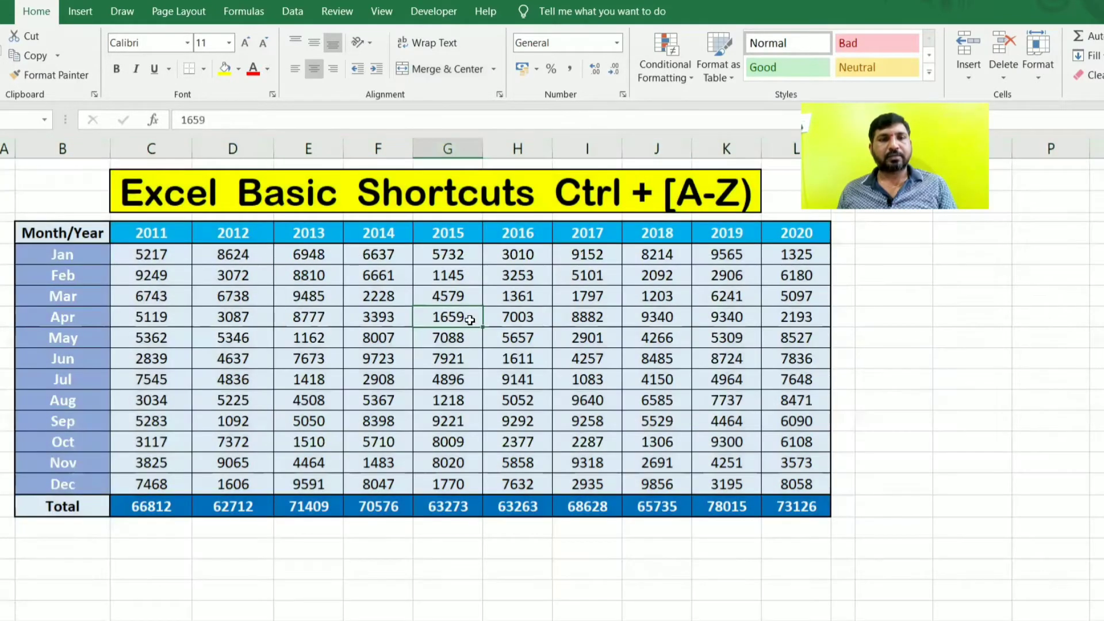
key(ctrl+a)
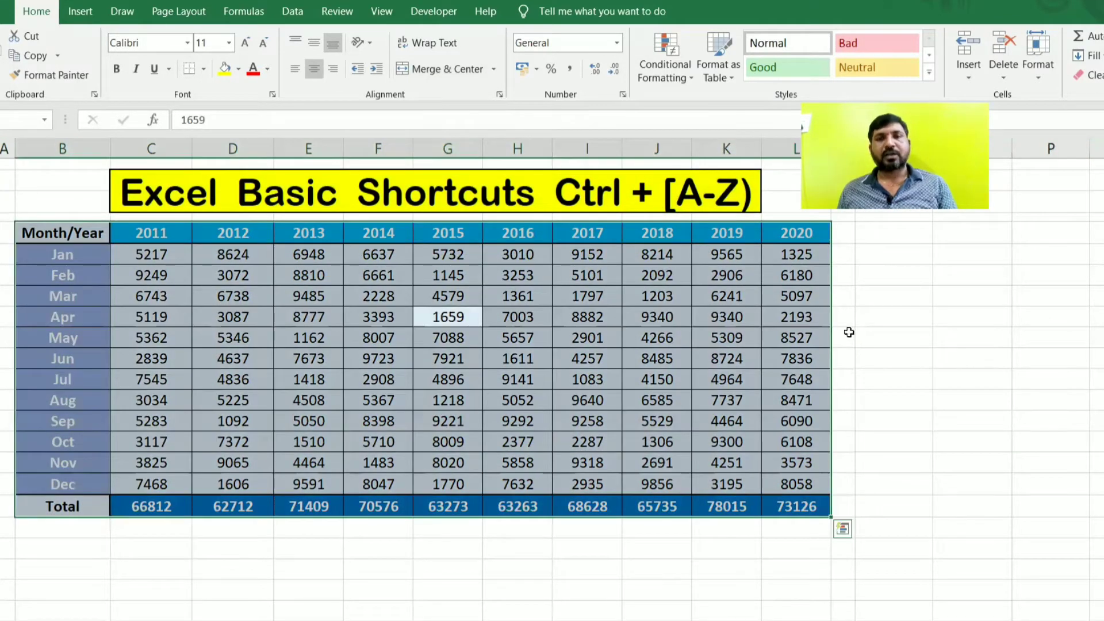
click(890, 319)
key(ctrl+a)
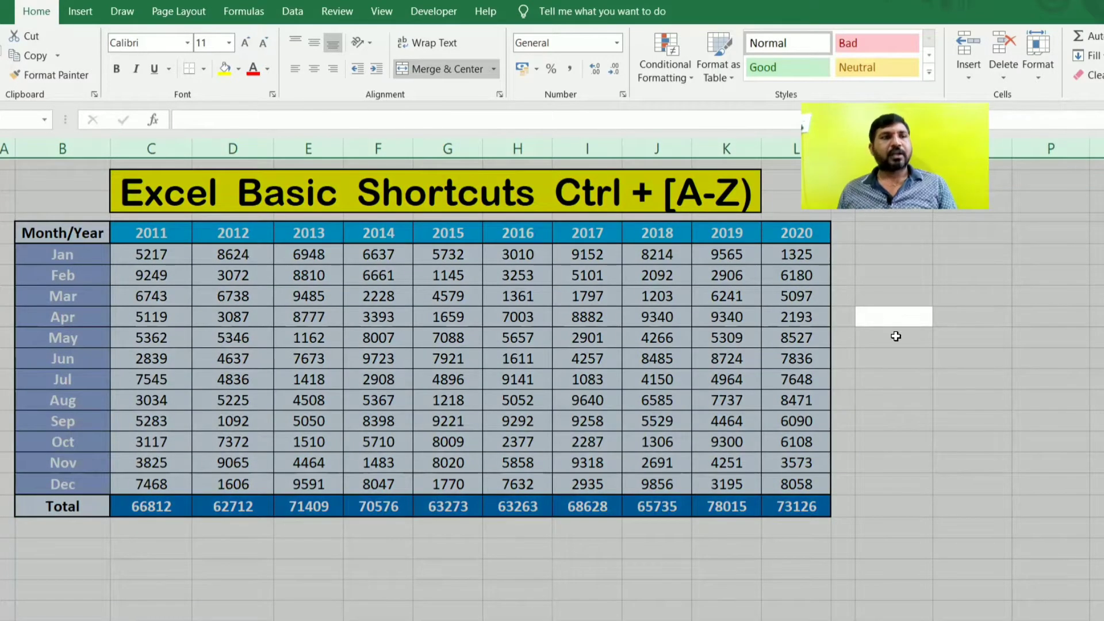
Extend the selection from the May 2013 cell to the full table and on to the entire worksheet.
click(328, 338)
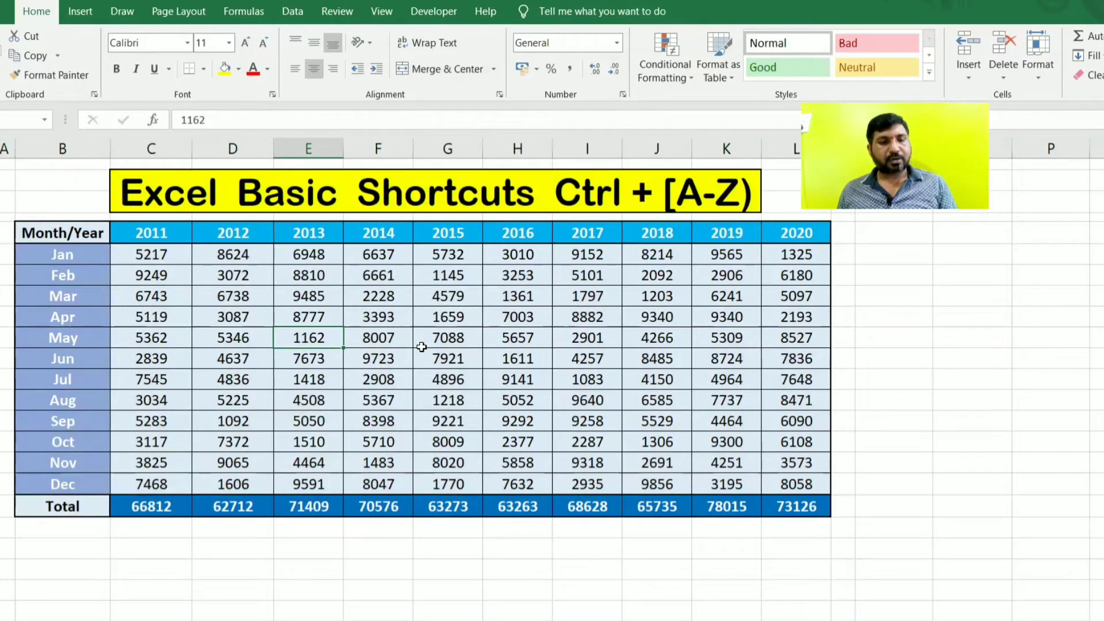
key(ctrl+a)
key(ctrl+a)
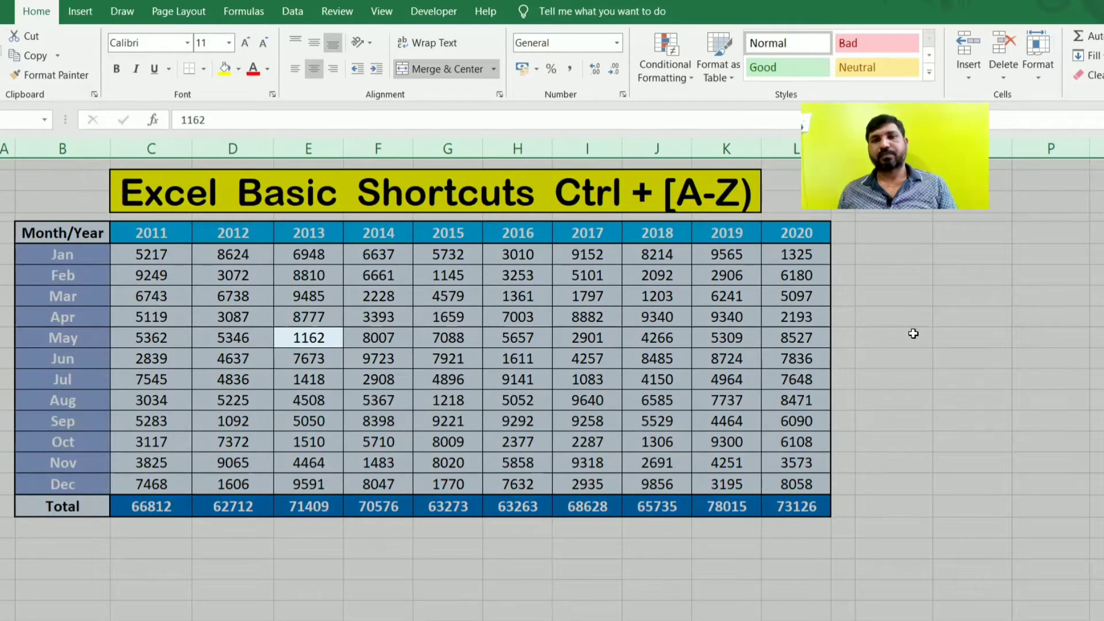
Remove bold from the table's year header row and Total row together, and apply bold to both again.
click(714, 340)
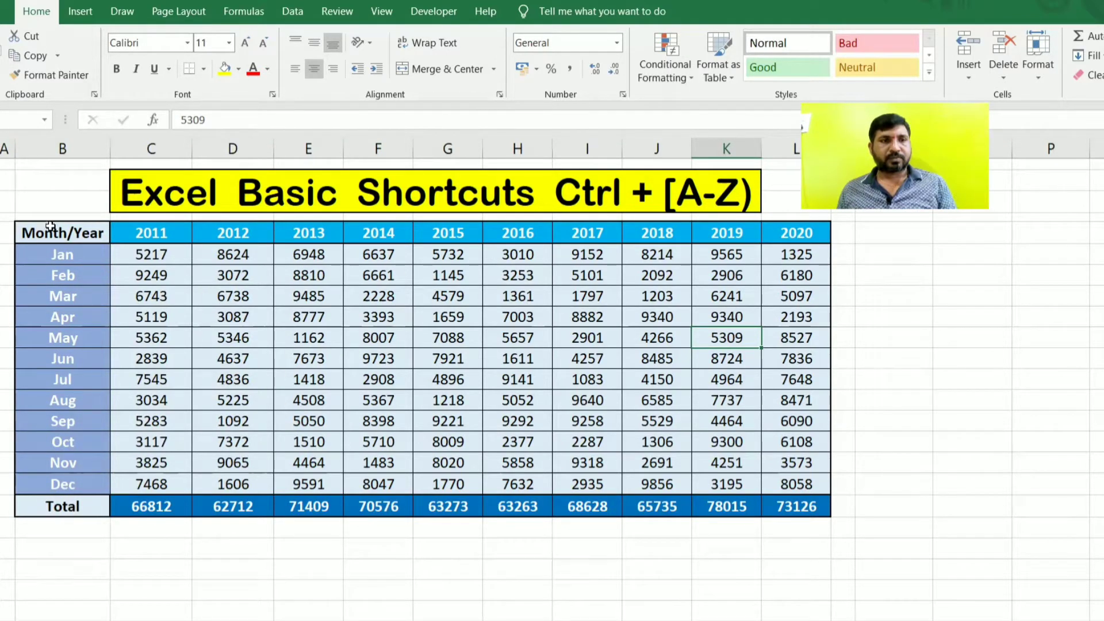
drag(51, 228, 778, 226)
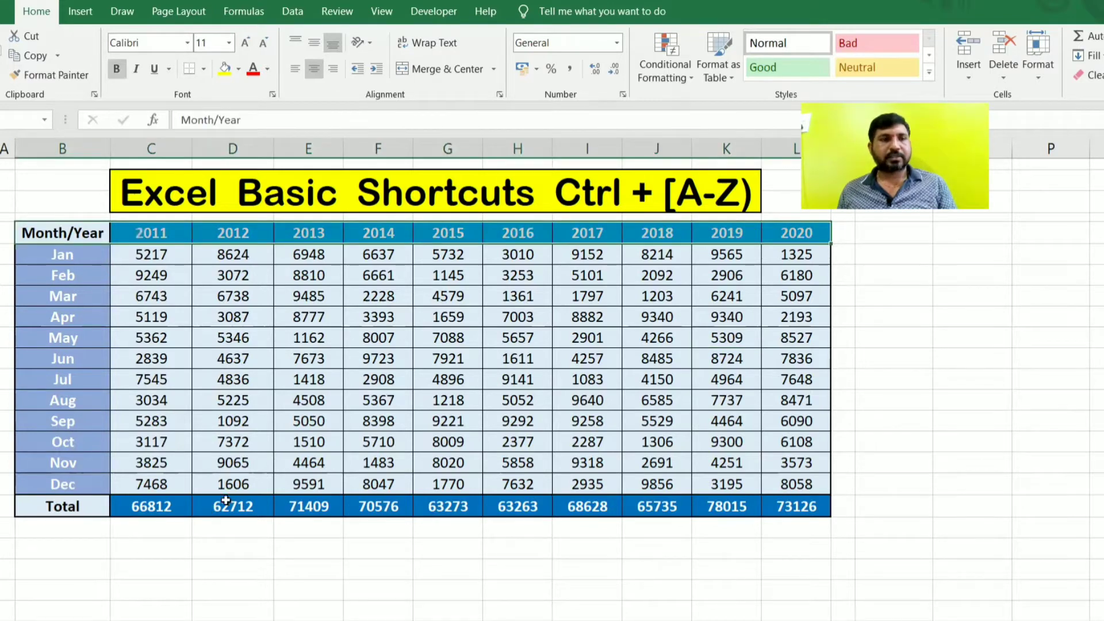
drag(61, 506, 779, 507)
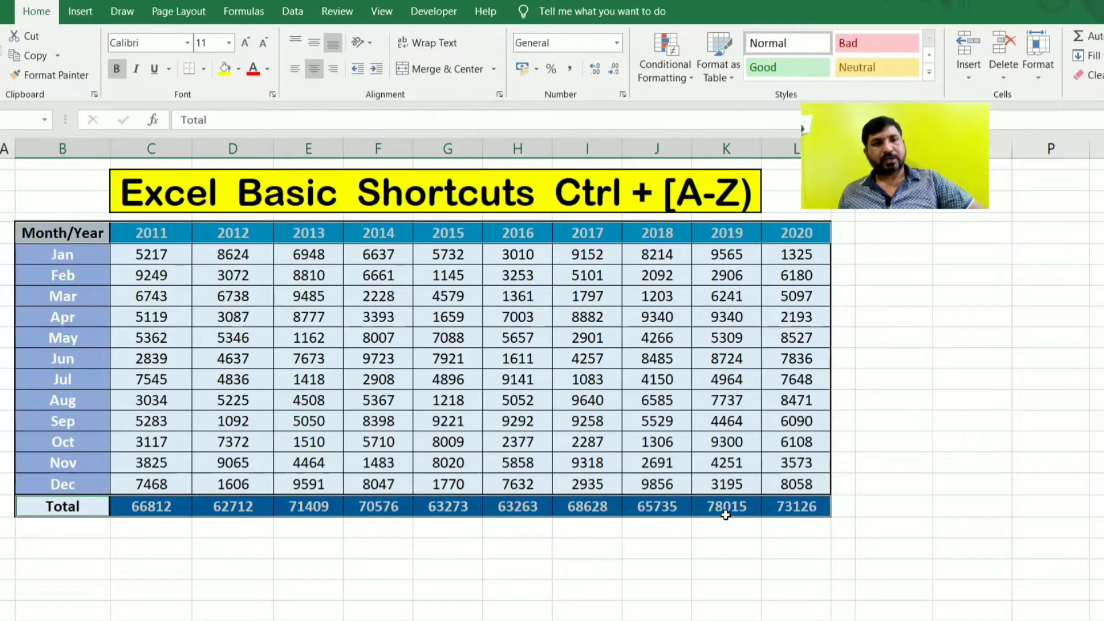
key(ctrl+b)
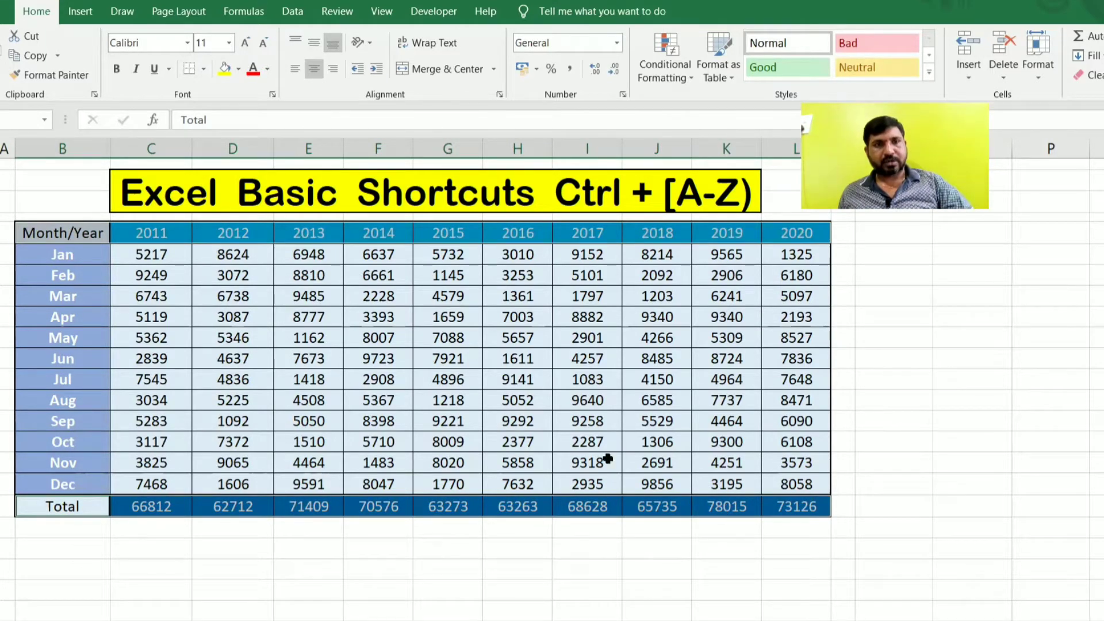
key(ctrl+b)
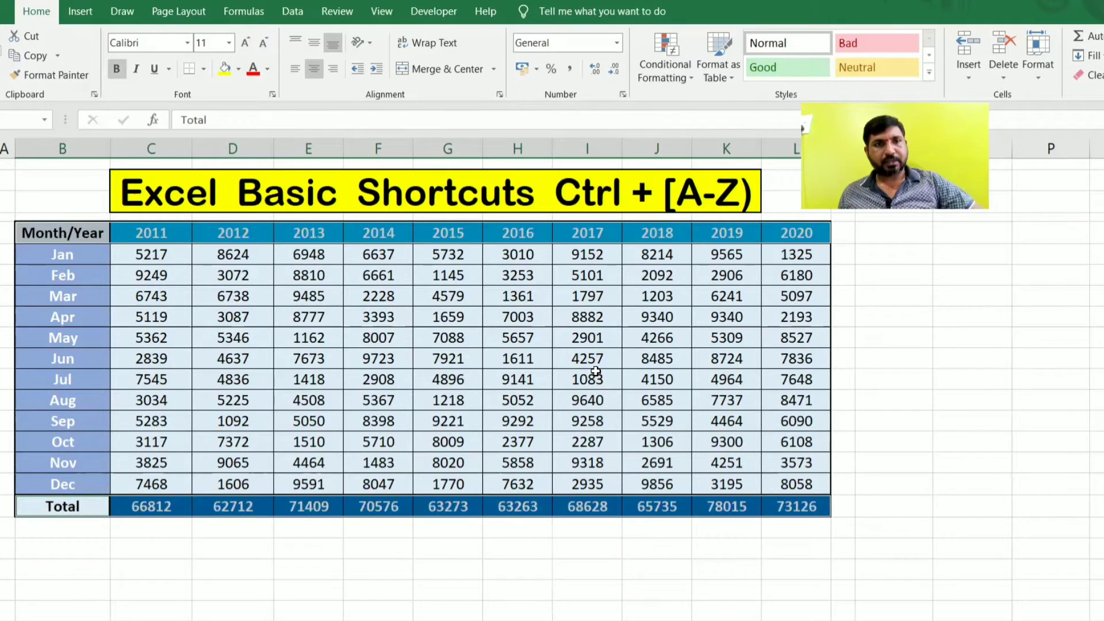
drag(364, 317, 370, 345)
key(ctrl+q)
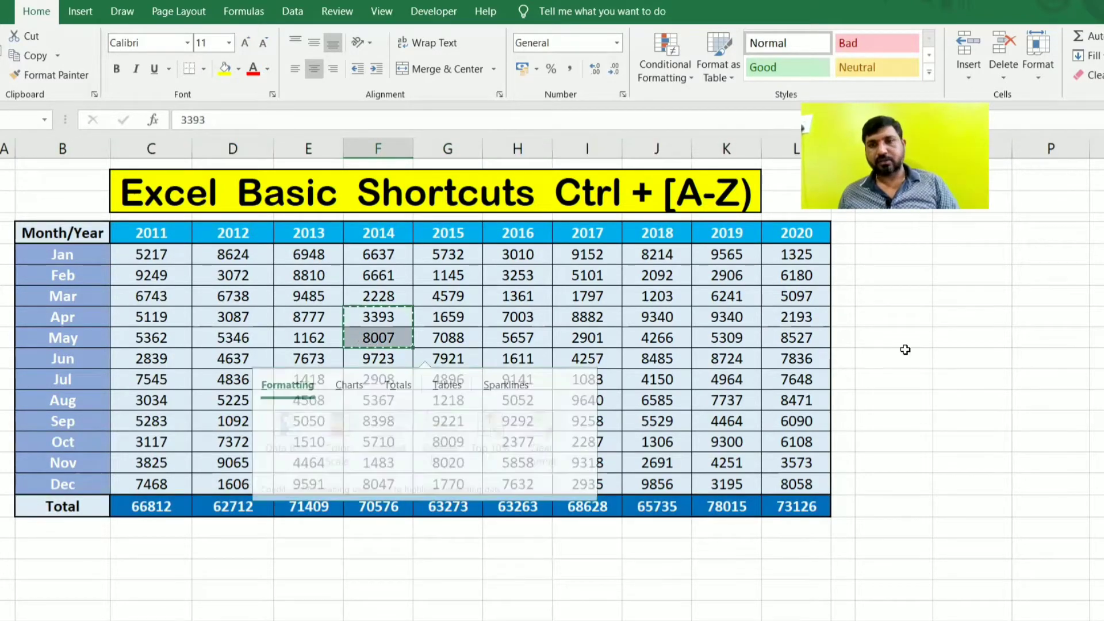
key(Escape)
click(409, 210)
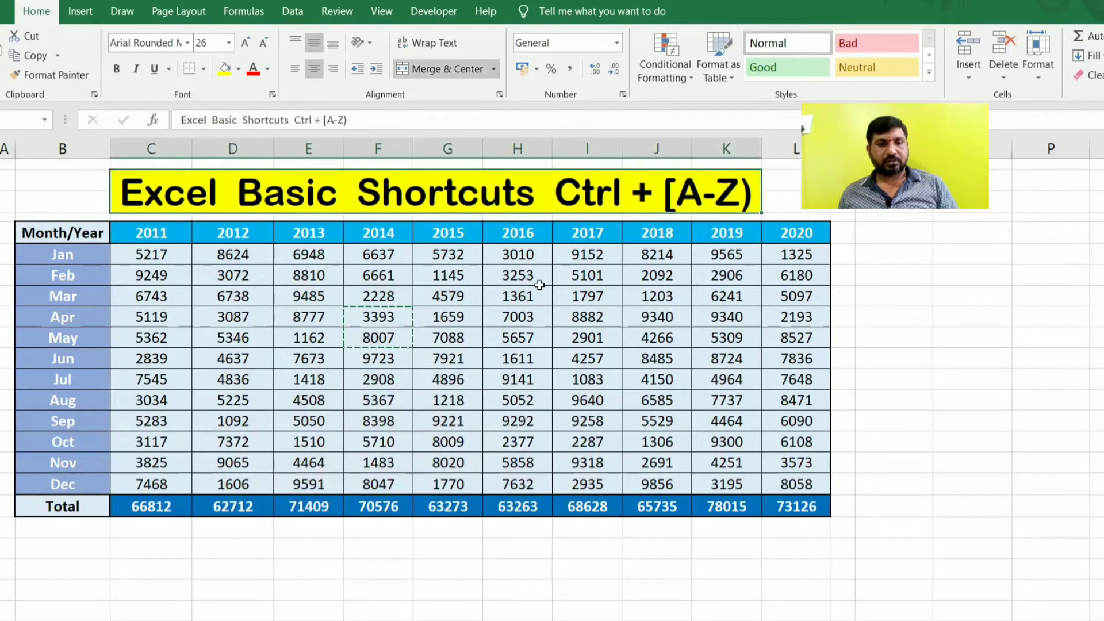
Enter "Hello" in the empty column O cell on the April row.
click(945, 322)
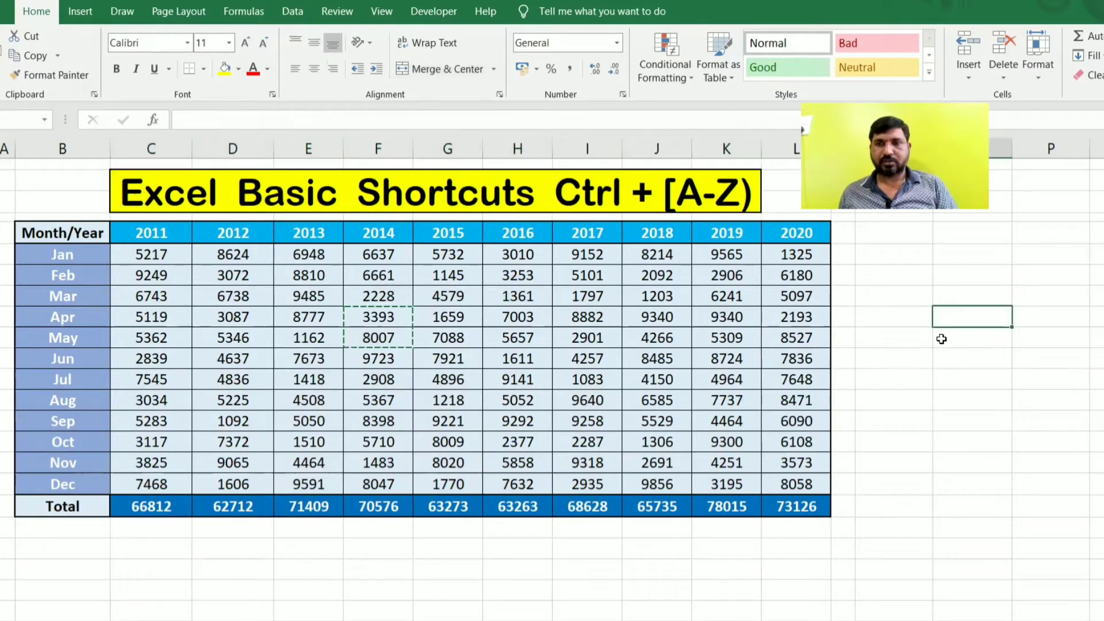
text(Hello)
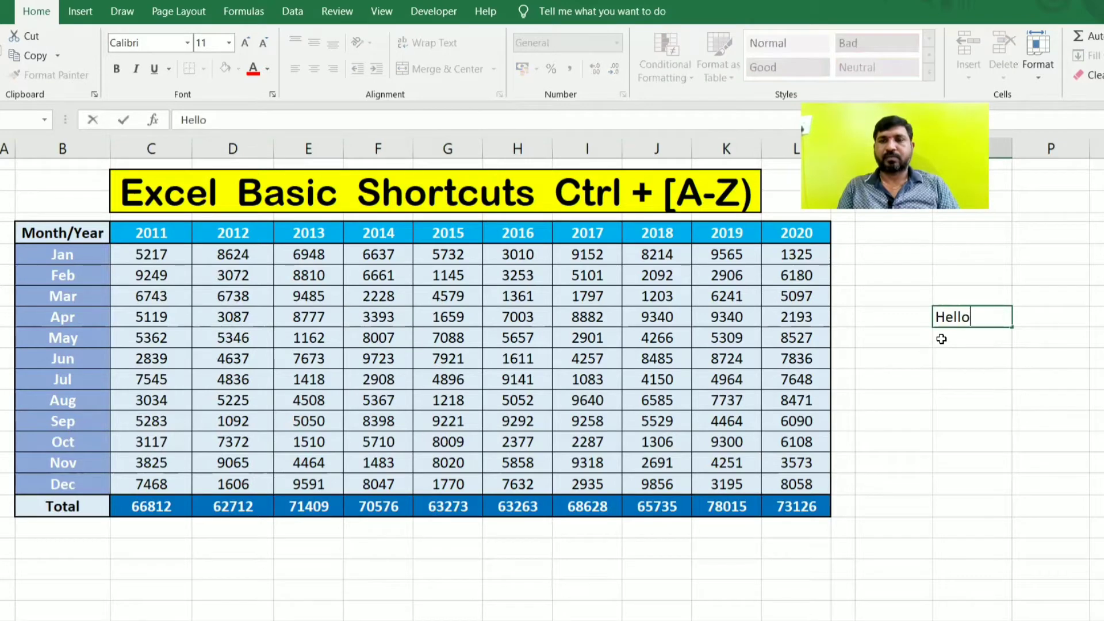
key(Return)
Make the Hello cell bold and turn its bold off again.
click(978, 314)
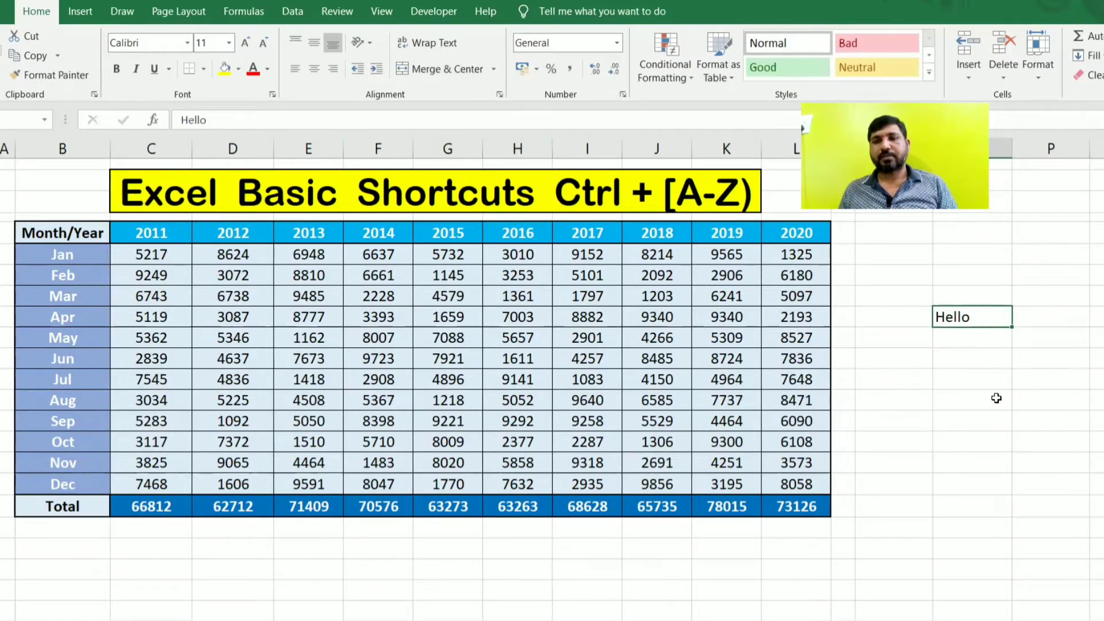
key(ctrl+b)
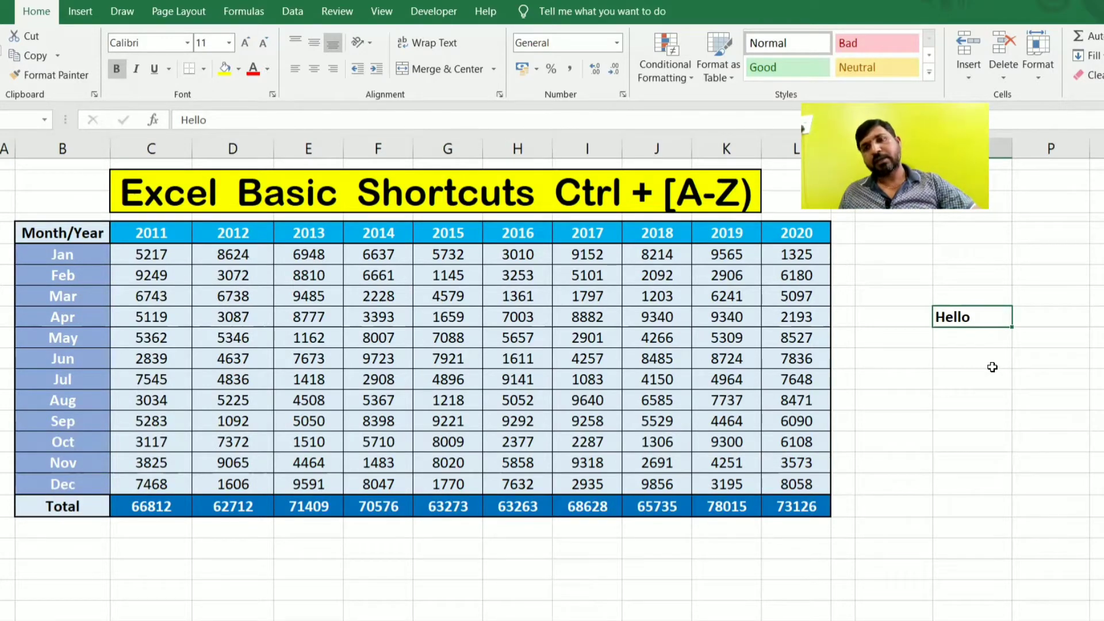
key(ctrl+b)
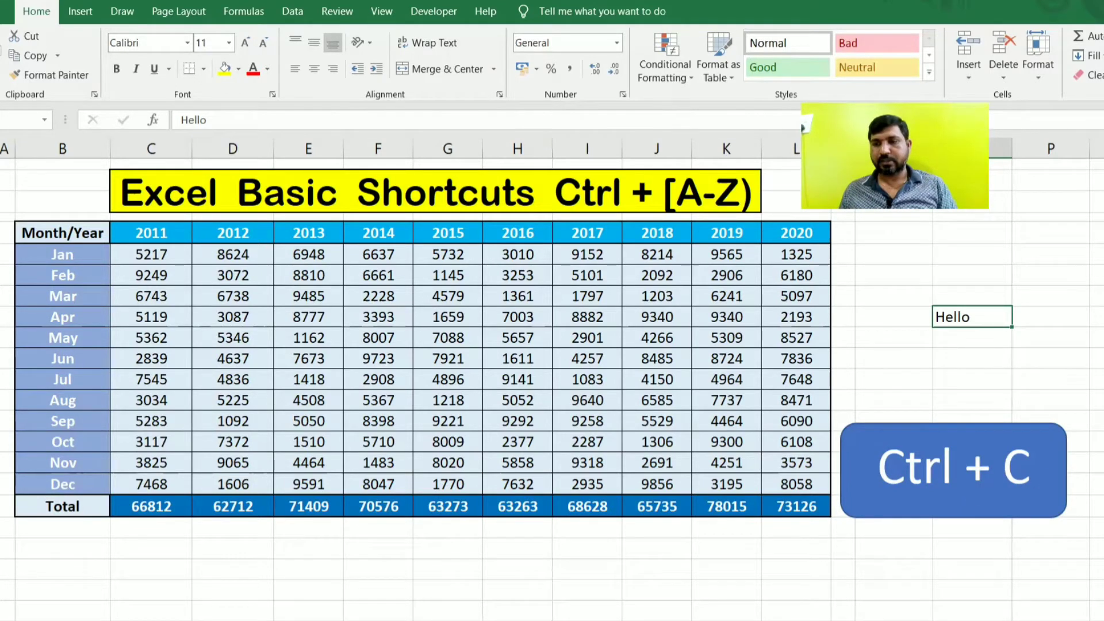
Copy the 2012 column from its header through December and paste it in column O two rows below Hello.
drag(76, 242, 805, 509)
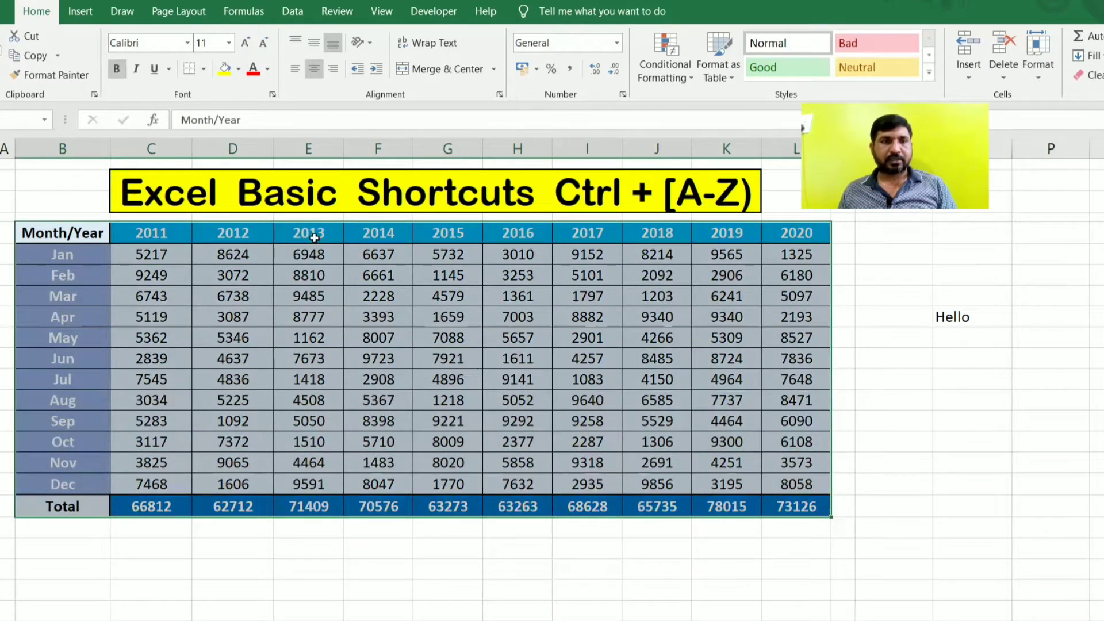
drag(244, 231, 260, 483)
key(ctrl+c)
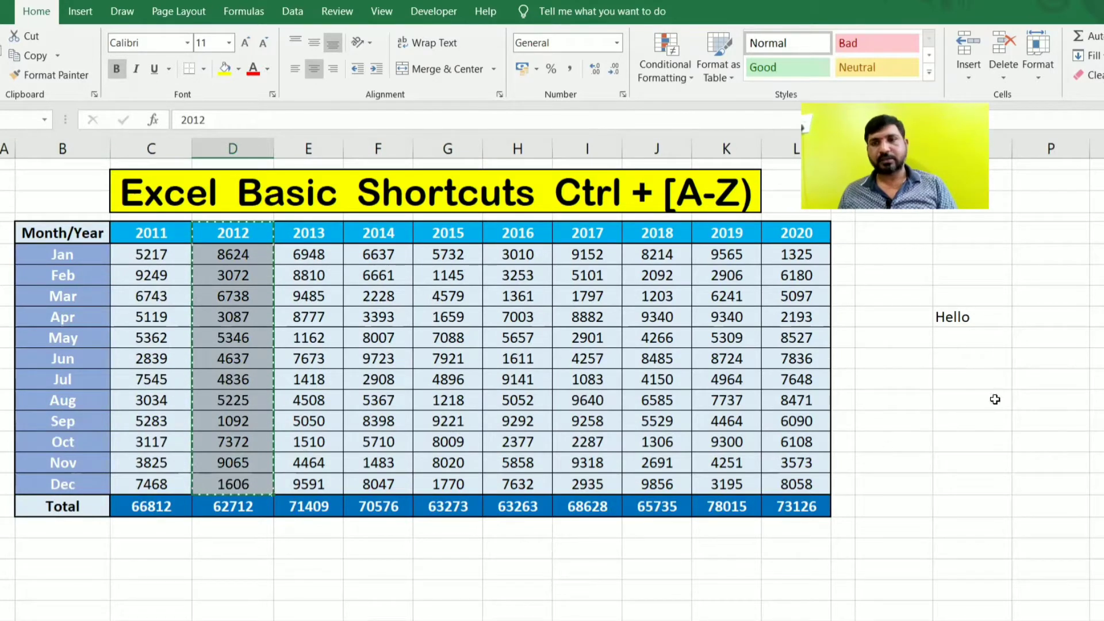
click(954, 358)
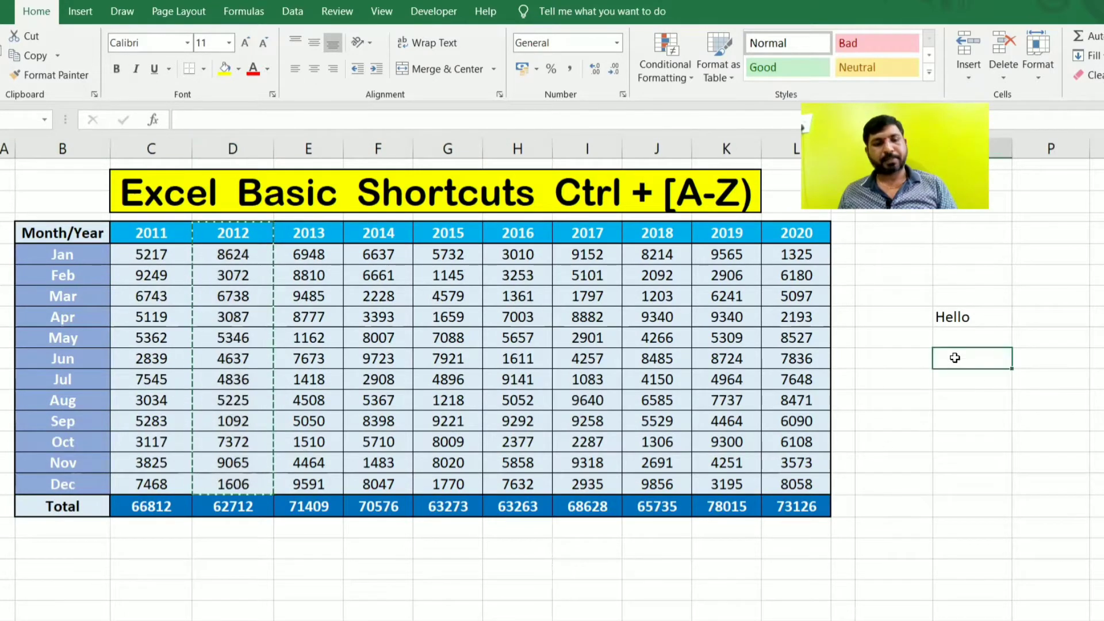
key(ctrl+v)
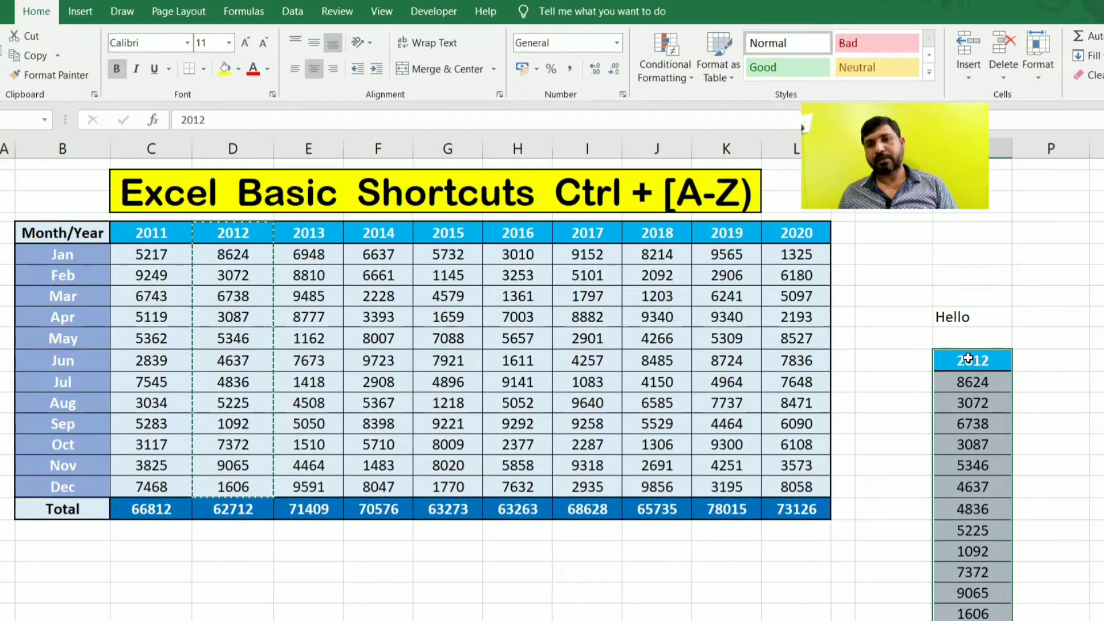
Select the pasted 2012 column below Hello and undo the paste.
click(983, 341)
drag(974, 357, 982, 613)
drag(985, 333, 985, 613)
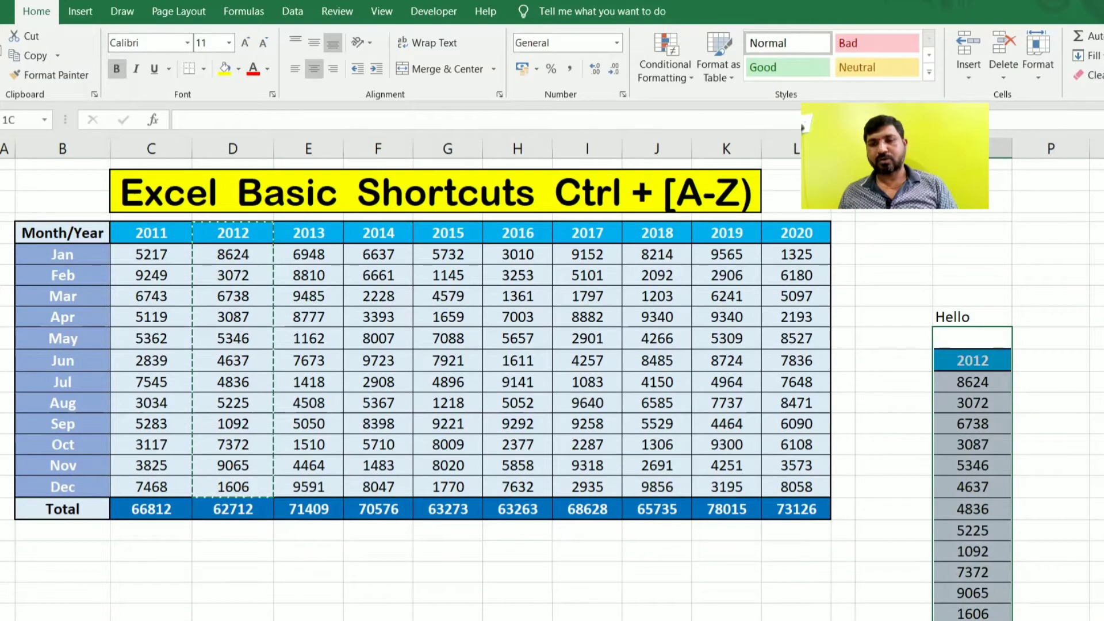
key(ctrl+z)
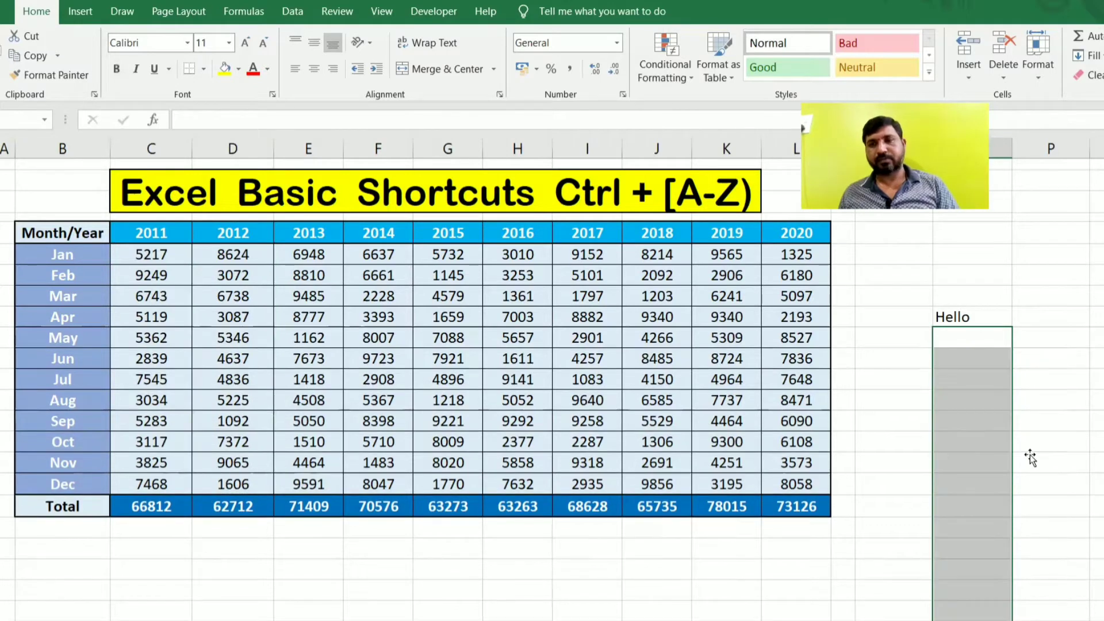
click(1030, 460)
click(962, 320)
key(ctrl+c)
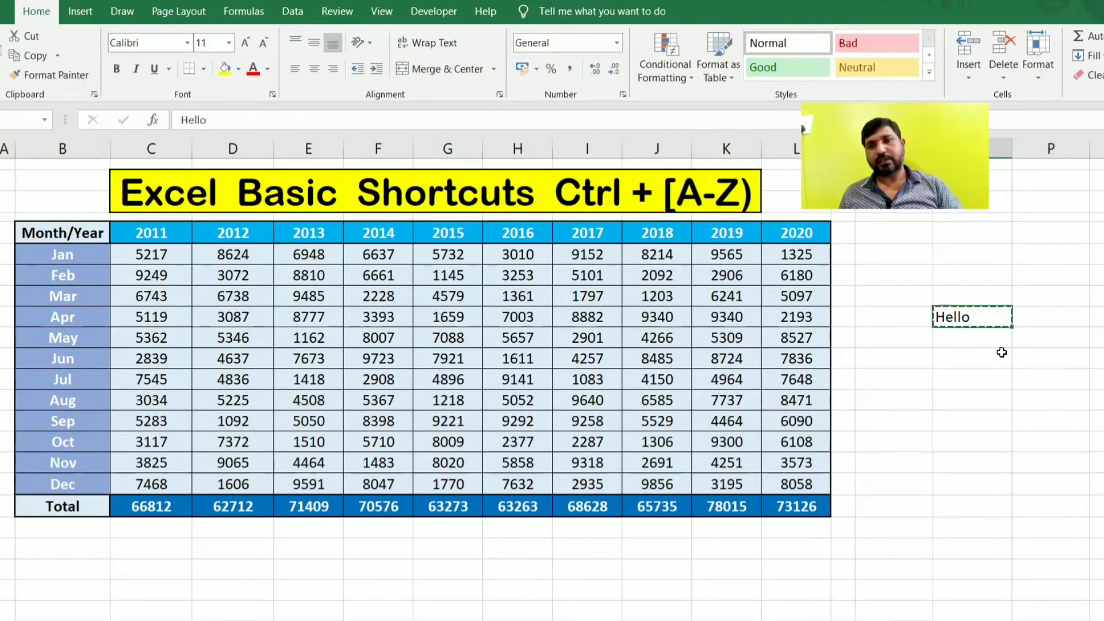
key(Escape)
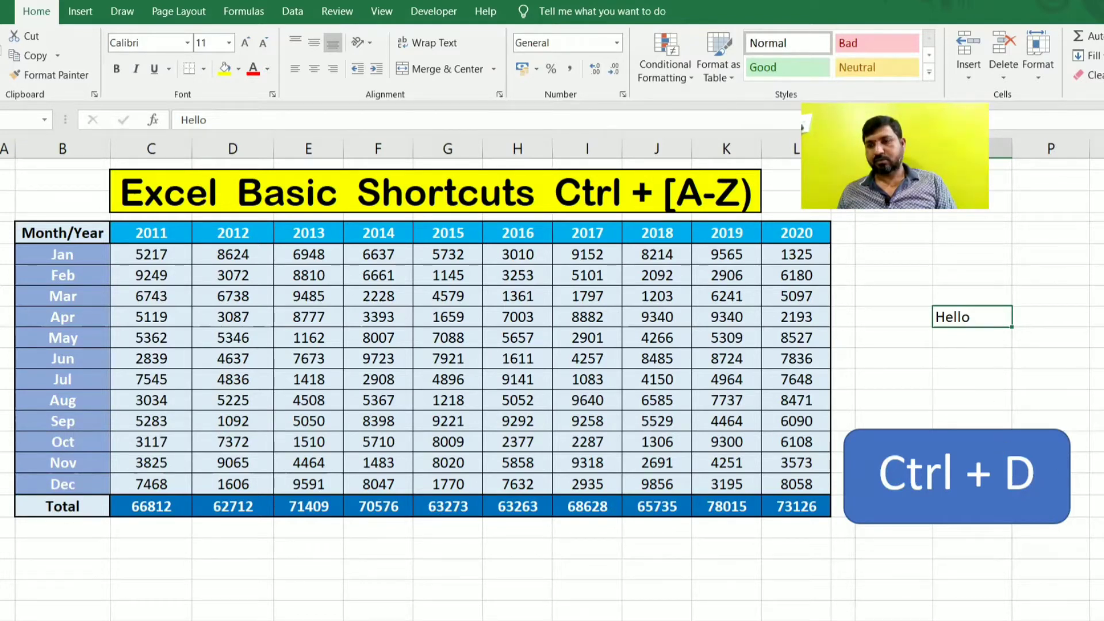
Fill Hello down column O from the April row to two rows below the Total row.
click(1003, 333)
click(978, 318)
drag(978, 318, 982, 542)
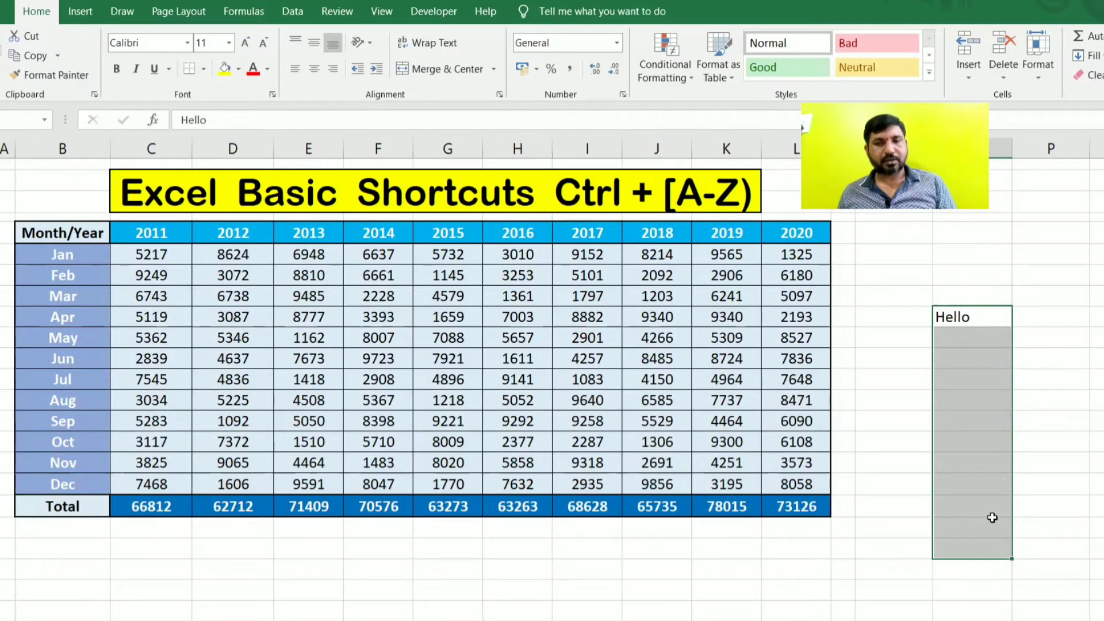
key(ctrl+d)
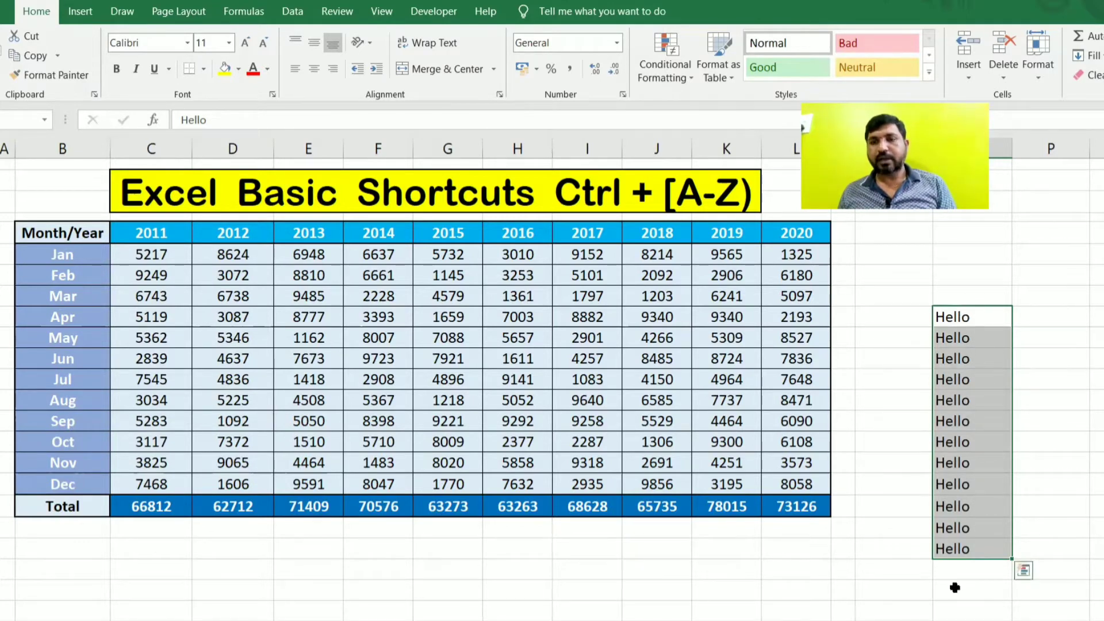
Clear the Hello entries in column O by filling the empty March-row cell down over them.
click(964, 295)
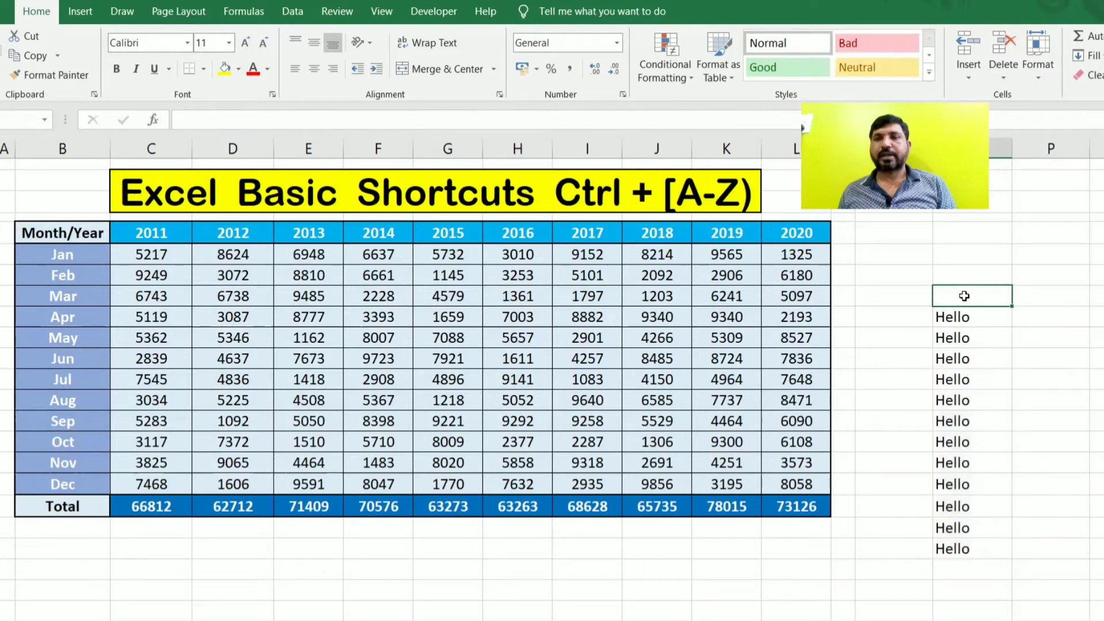
drag(964, 296, 962, 537)
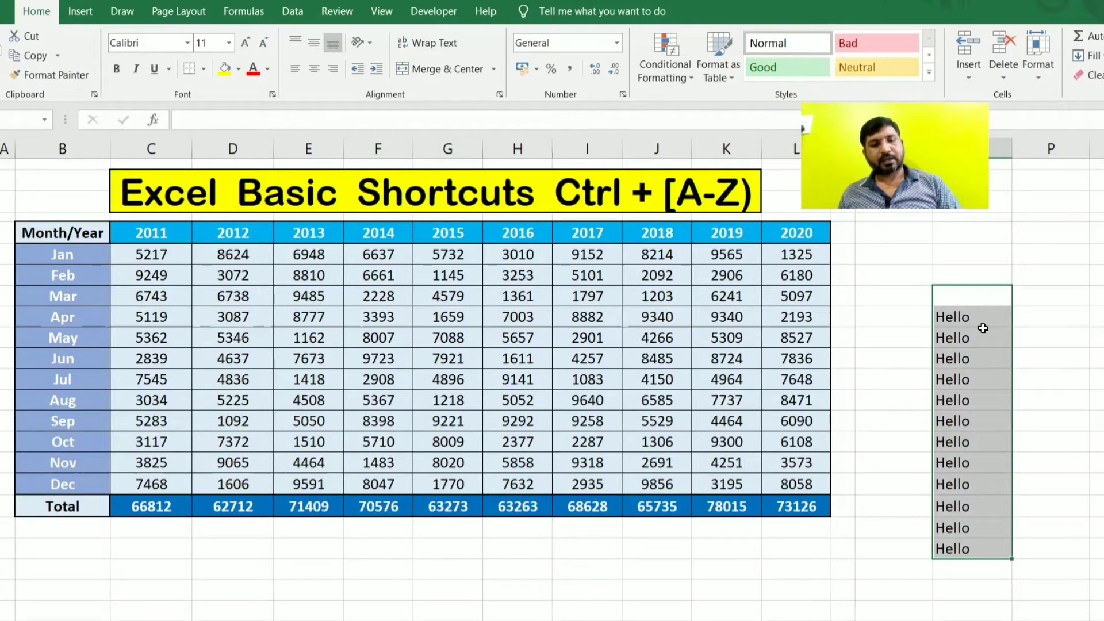
key(ctrl+d)
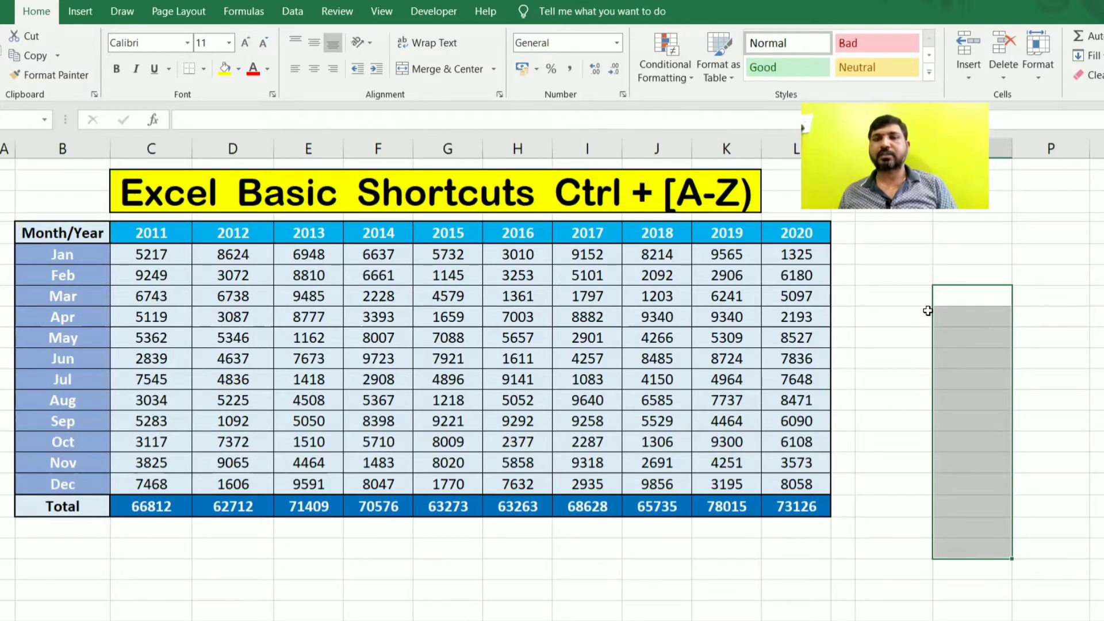
click(964, 273)
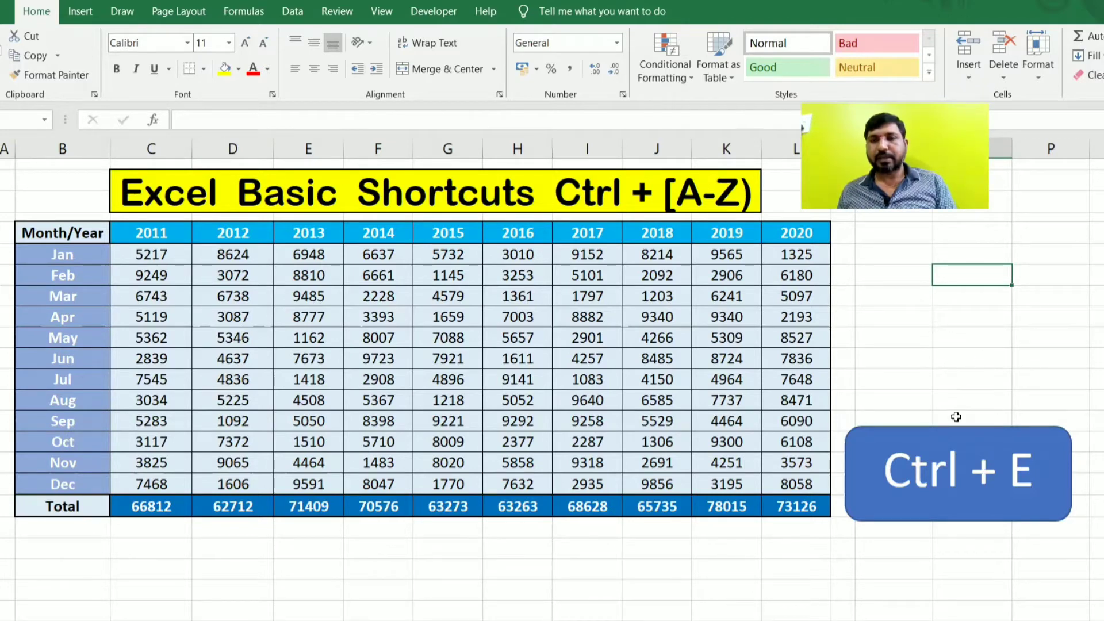
click(936, 366)
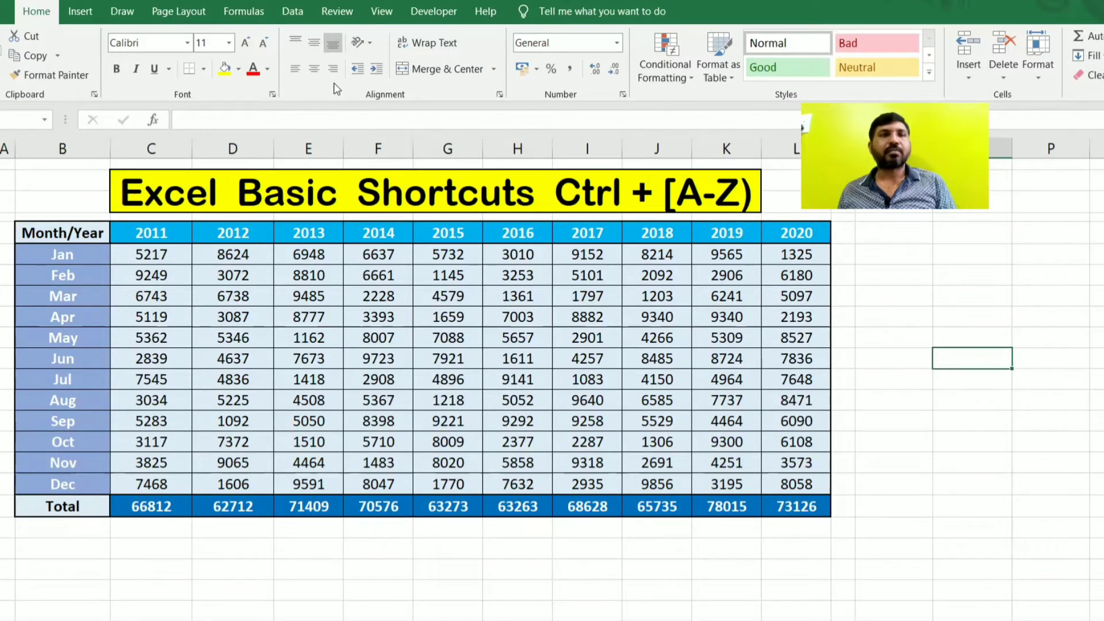
Draw a wide rectangle below the table's Total row and enter the text Hello Viewers in it.
click(82, 10)
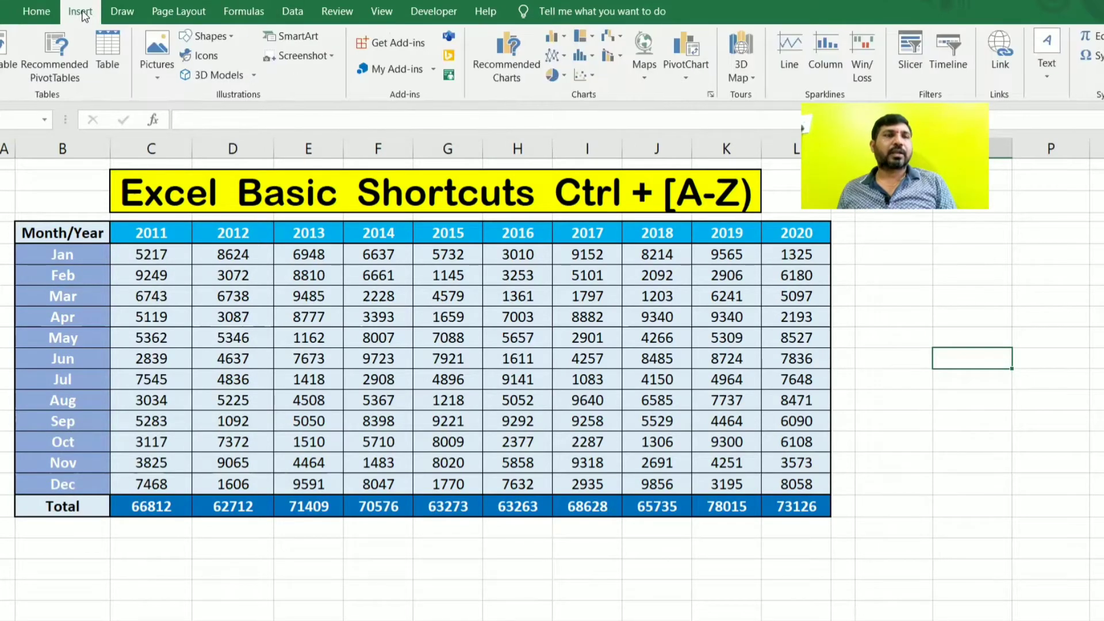
click(209, 37)
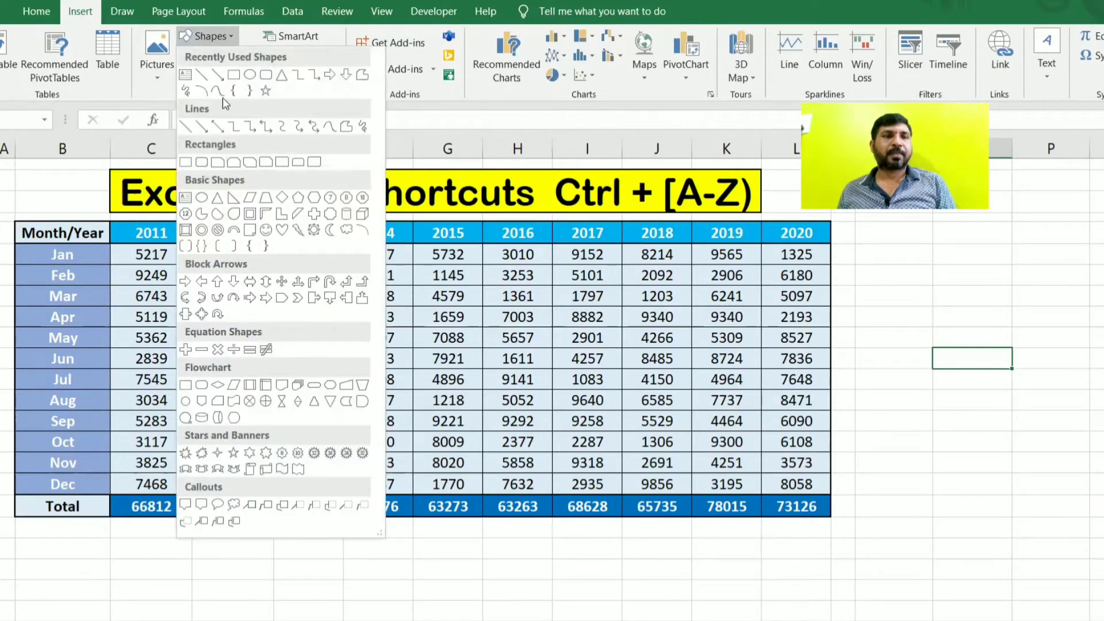
click(244, 76)
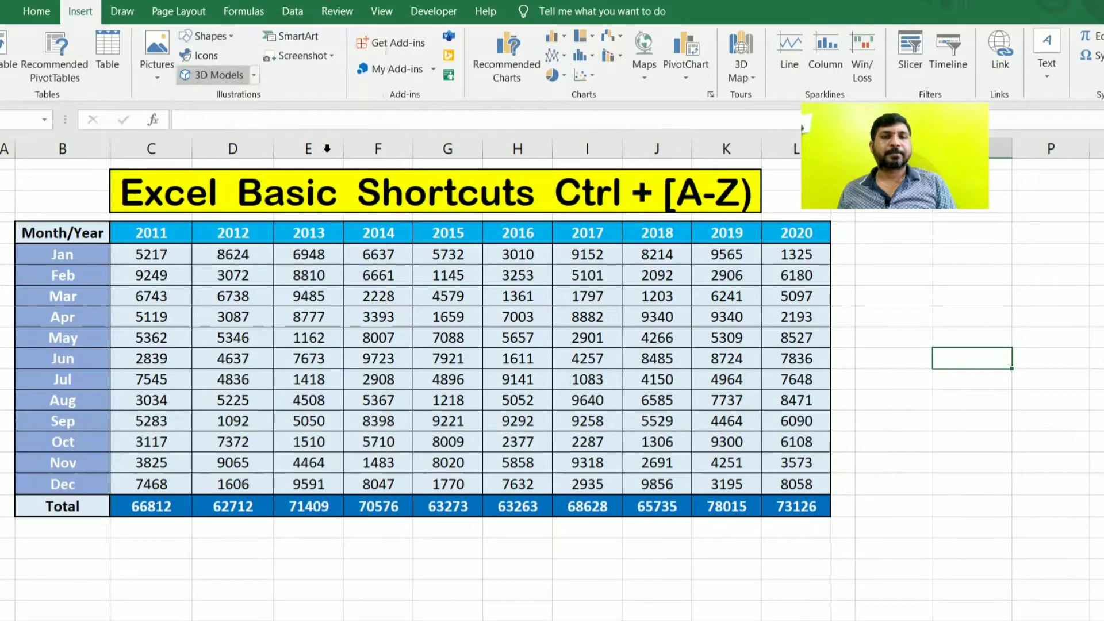
drag(659, 547, 974, 596)
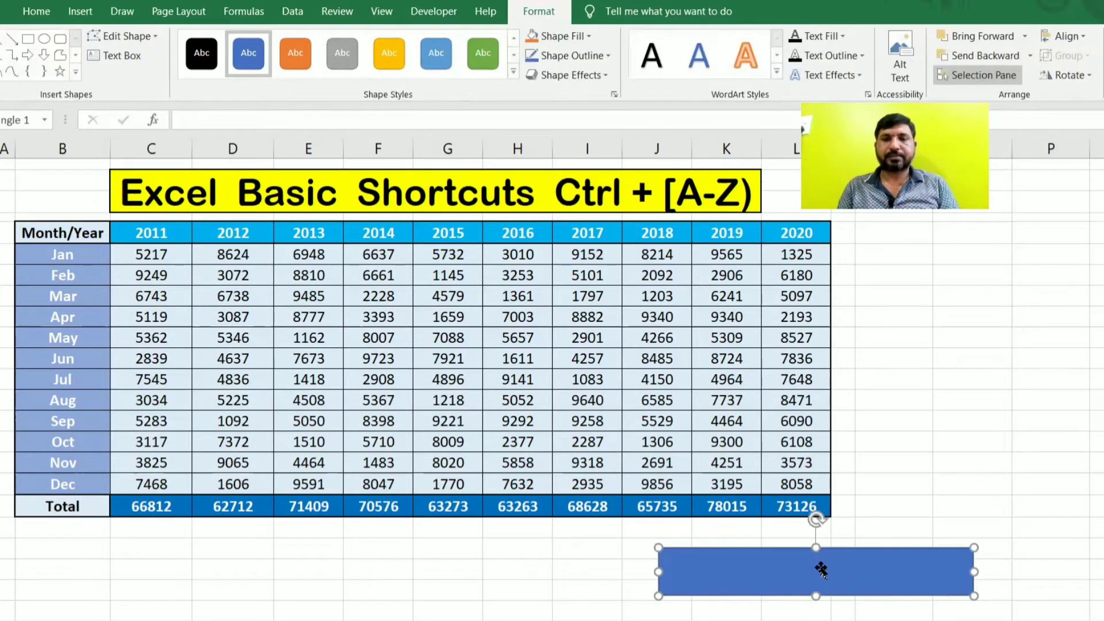
text(Hello)
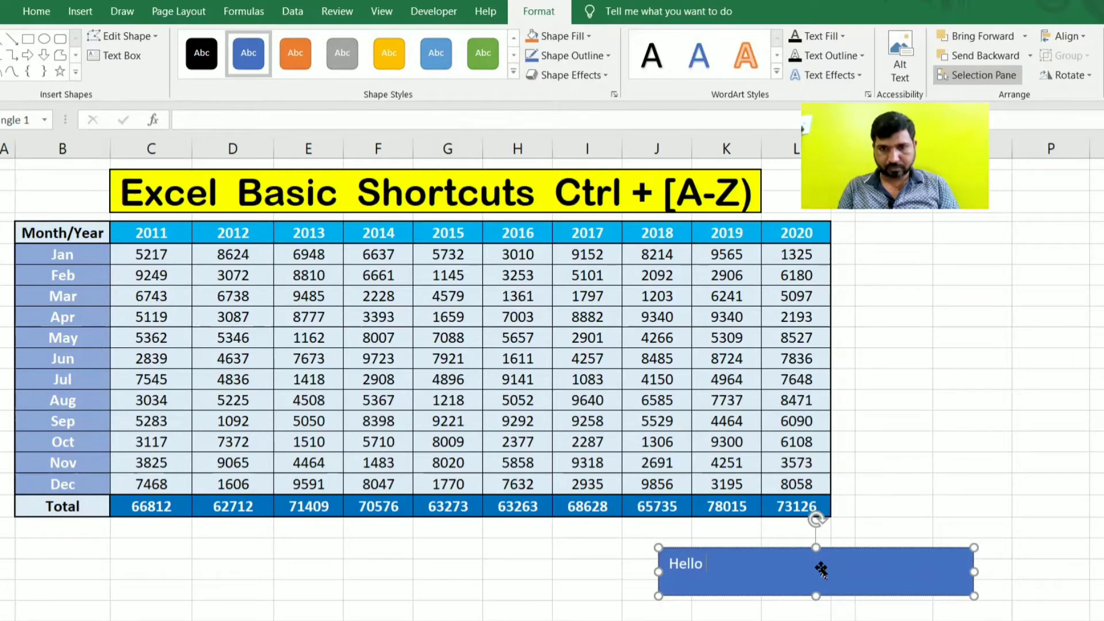
text( View)
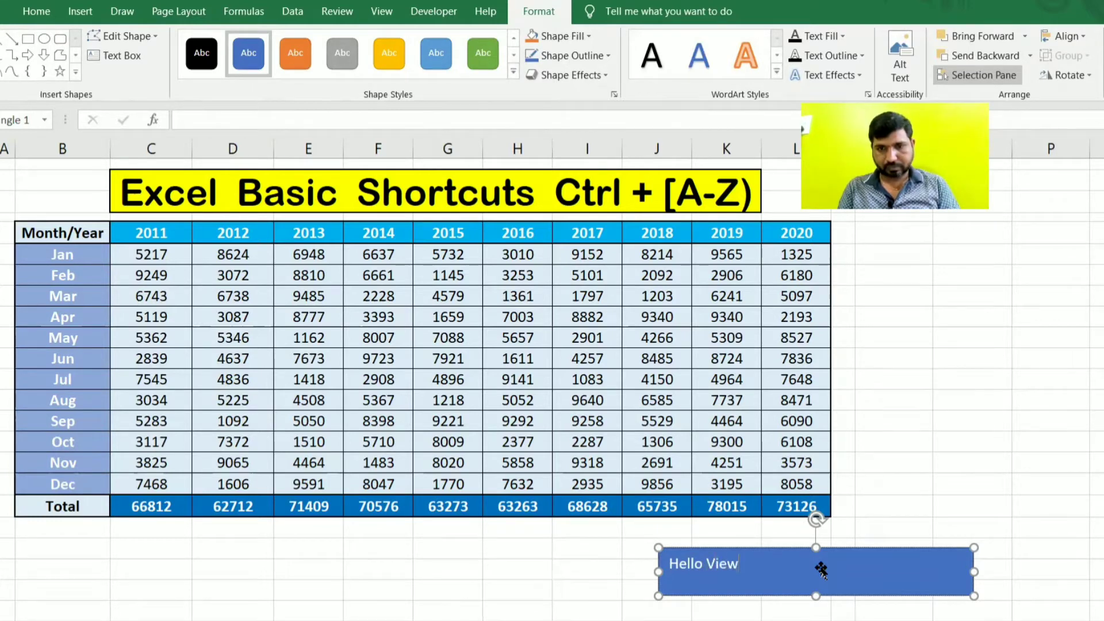
text(ers)
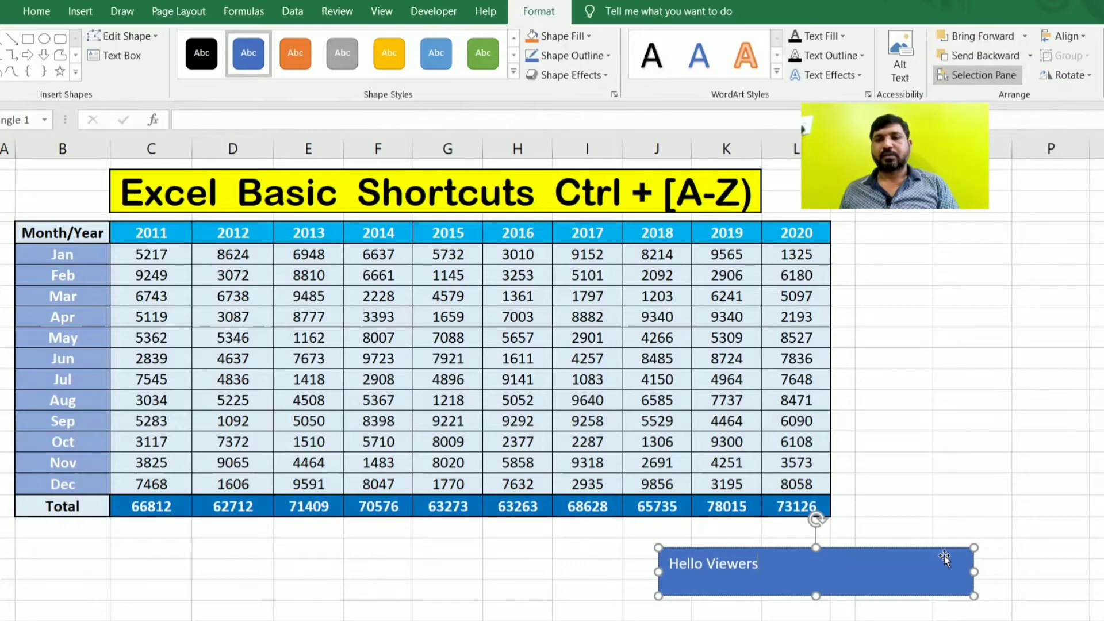
Centre the Hello Viewers text horizontally within the rectangle.
click(952, 508)
click(880, 572)
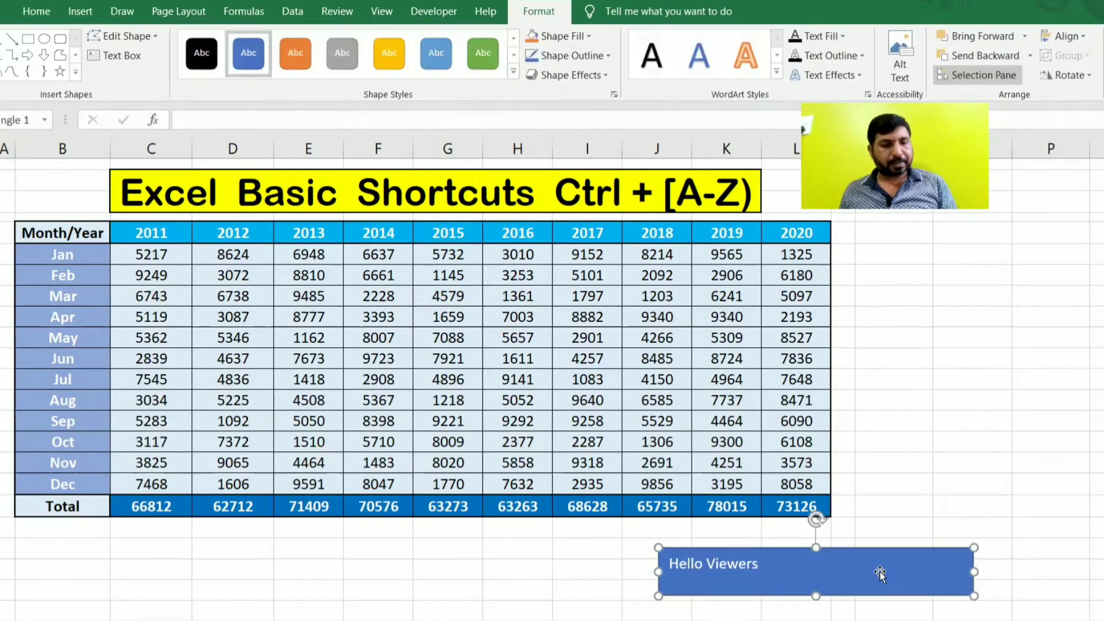
key(ctrl+e)
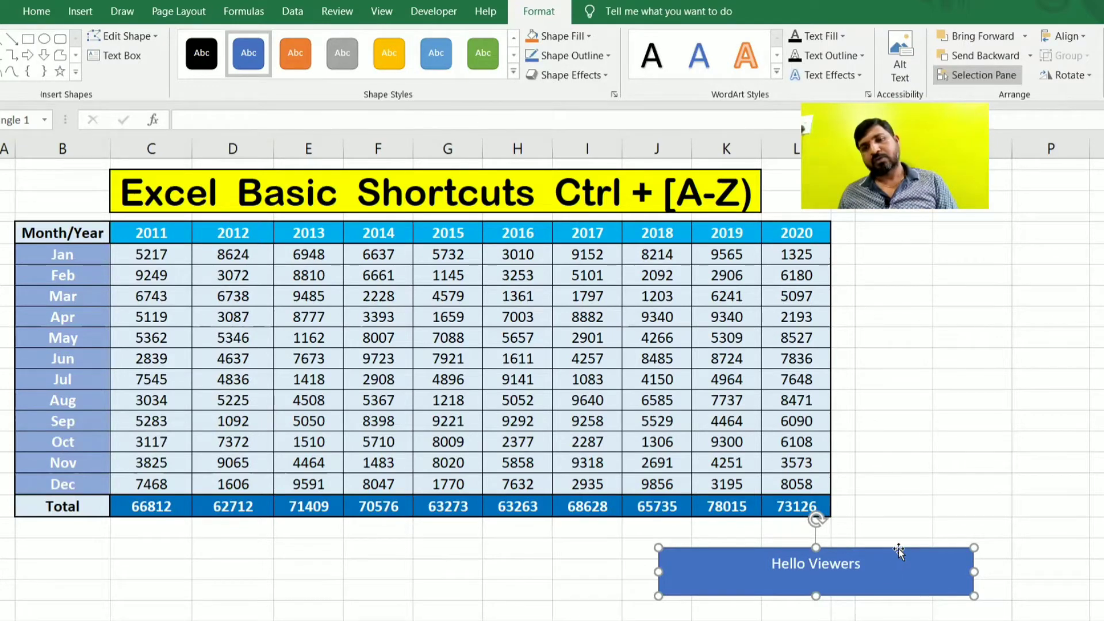
Move the Hello Viewers rectangle over the table and back below it, and delete it.
drag(899, 547, 946, 436)
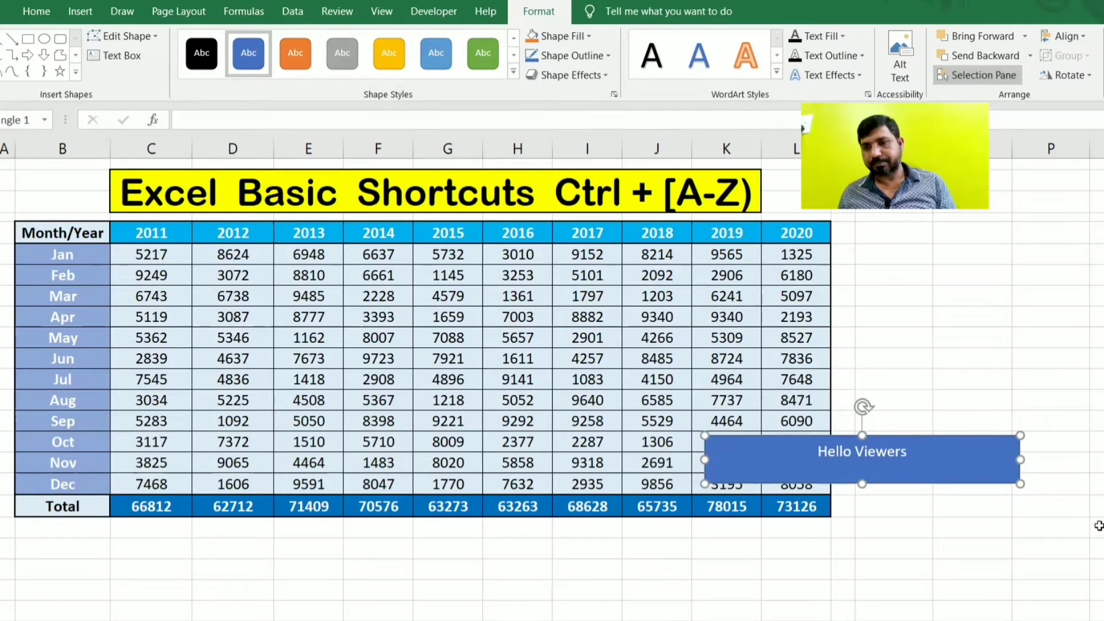
drag(925, 450, 931, 569)
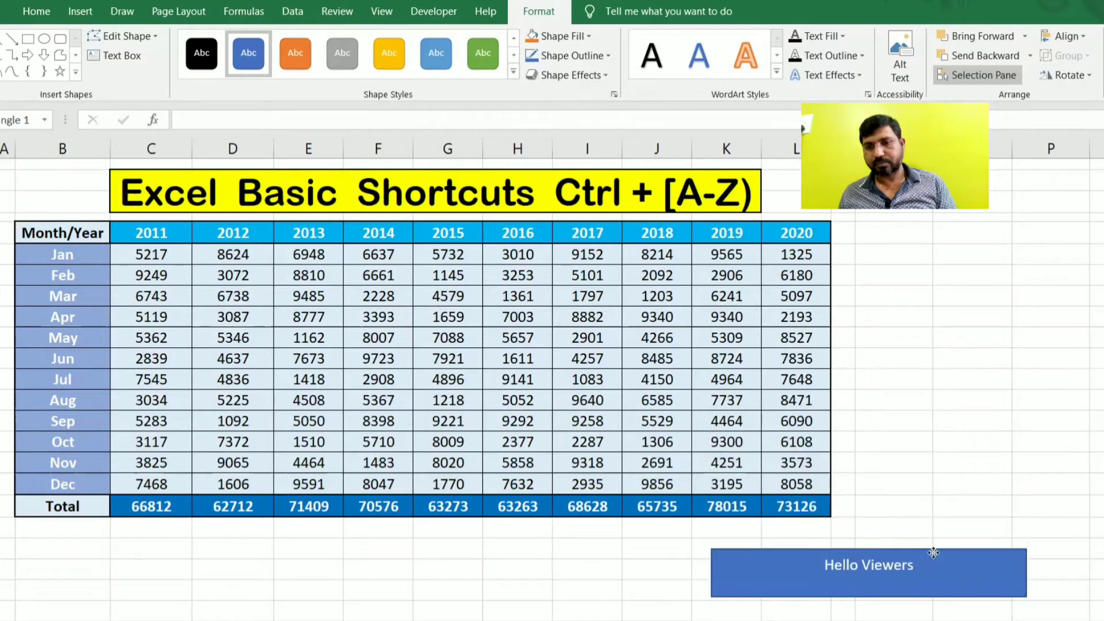
key(Delete)
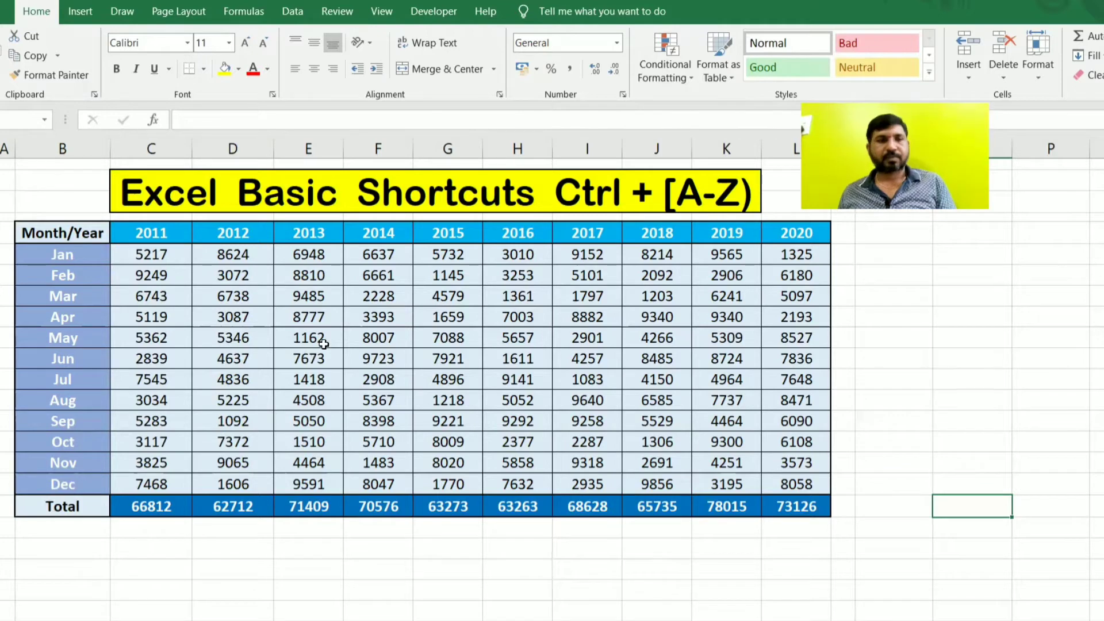
Starting from the April 2013 cell, search the sheet for 2013.
click(317, 321)
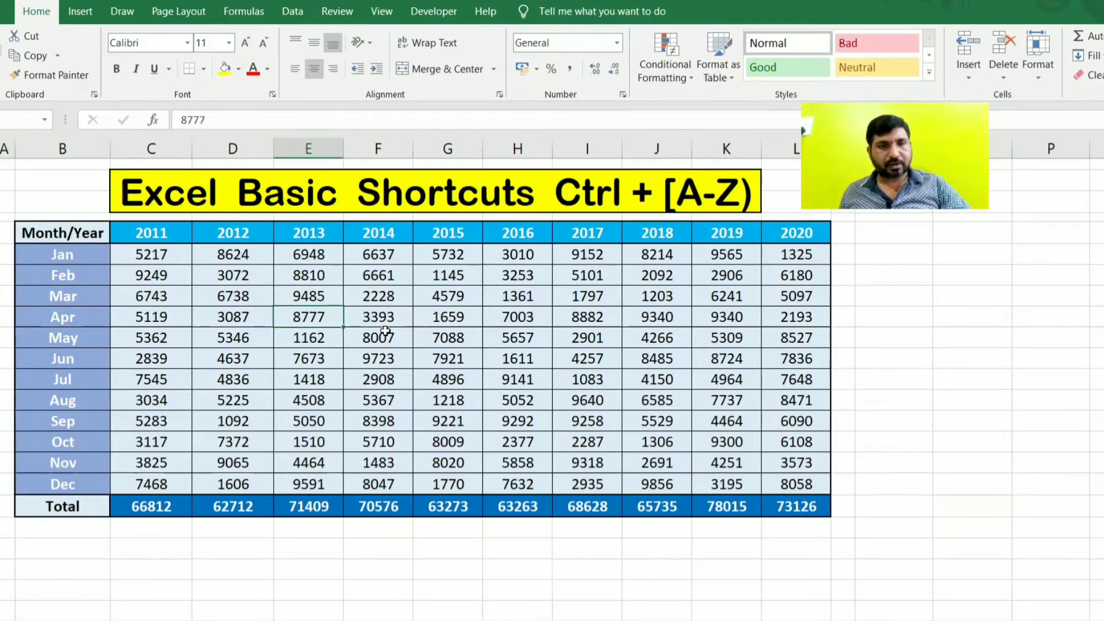
key(ctrl+f)
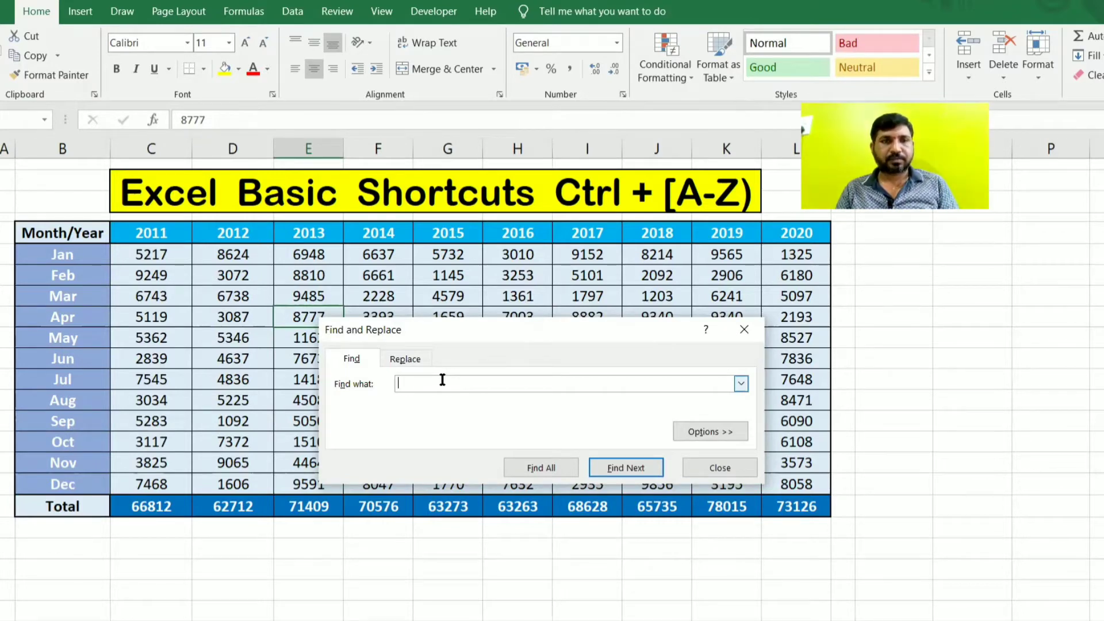
text(20)
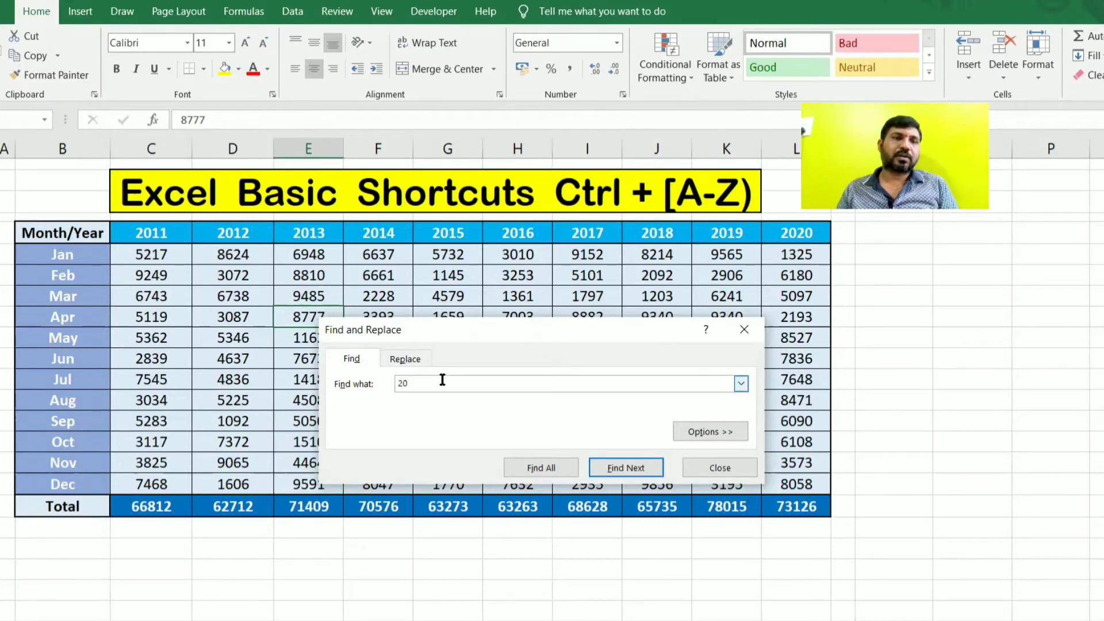
text(13)
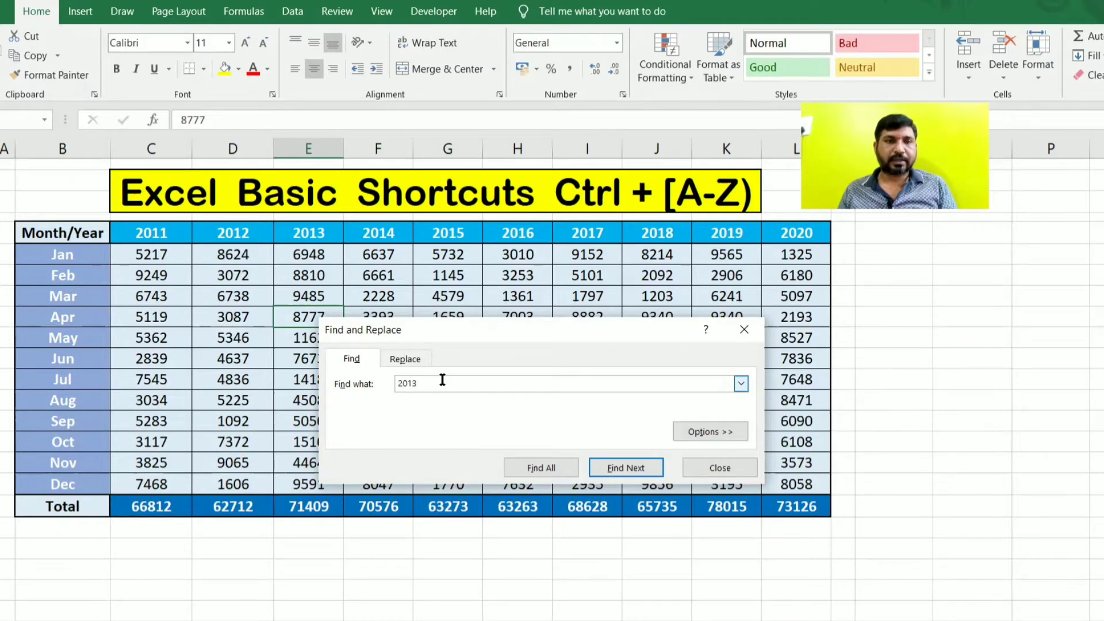
key(Return)
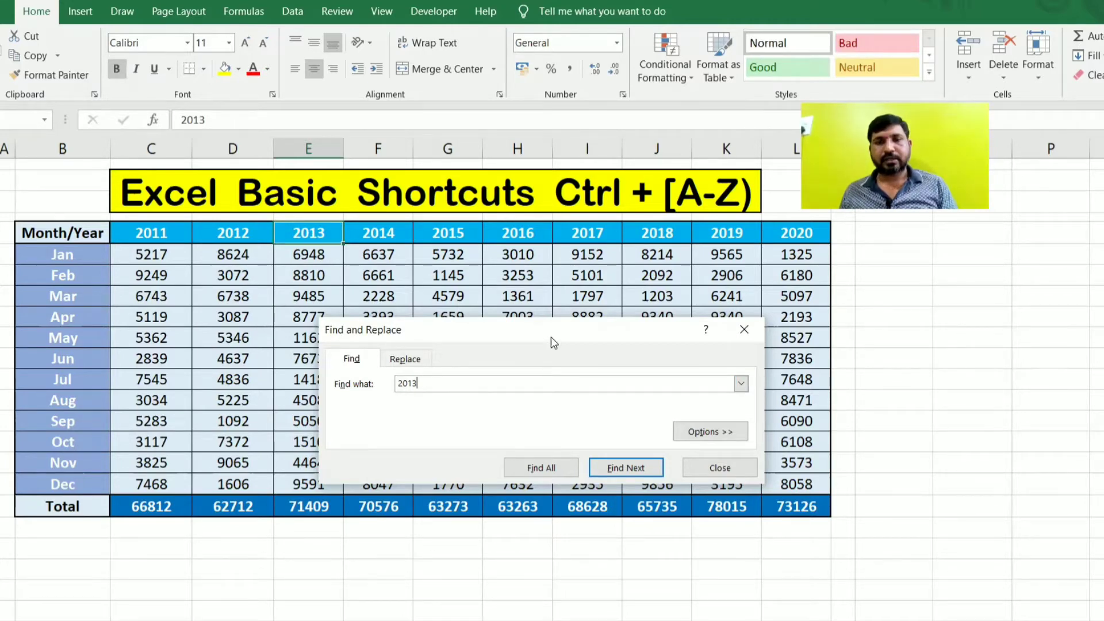
Move the search dialog away from the 2013 column and find the next cell containing May.
drag(554, 343, 606, 303)
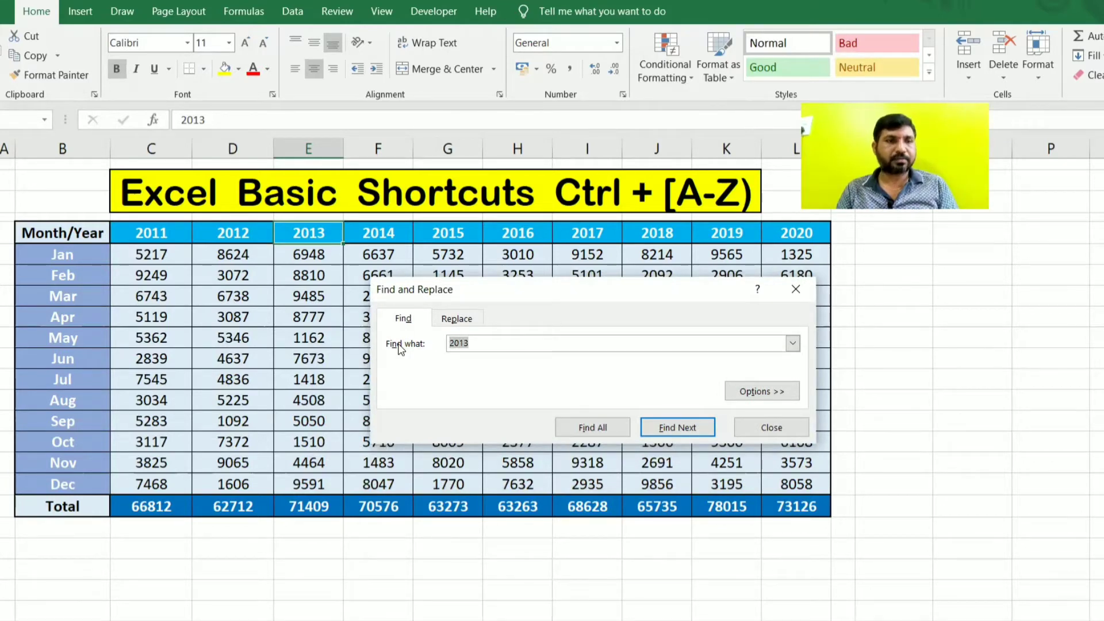
text(May)
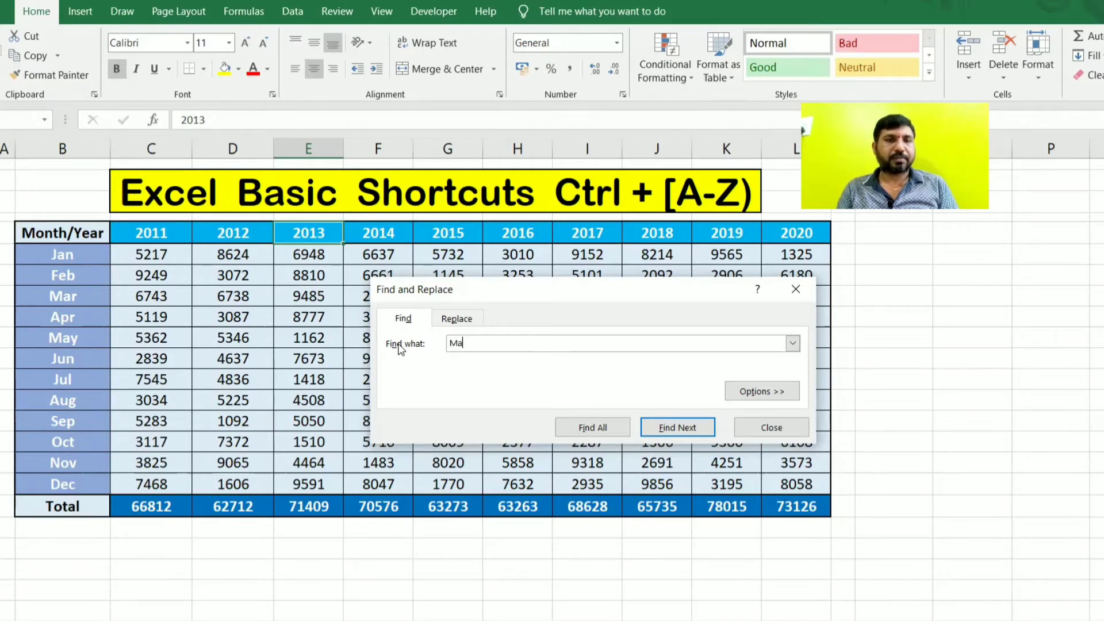
click(678, 428)
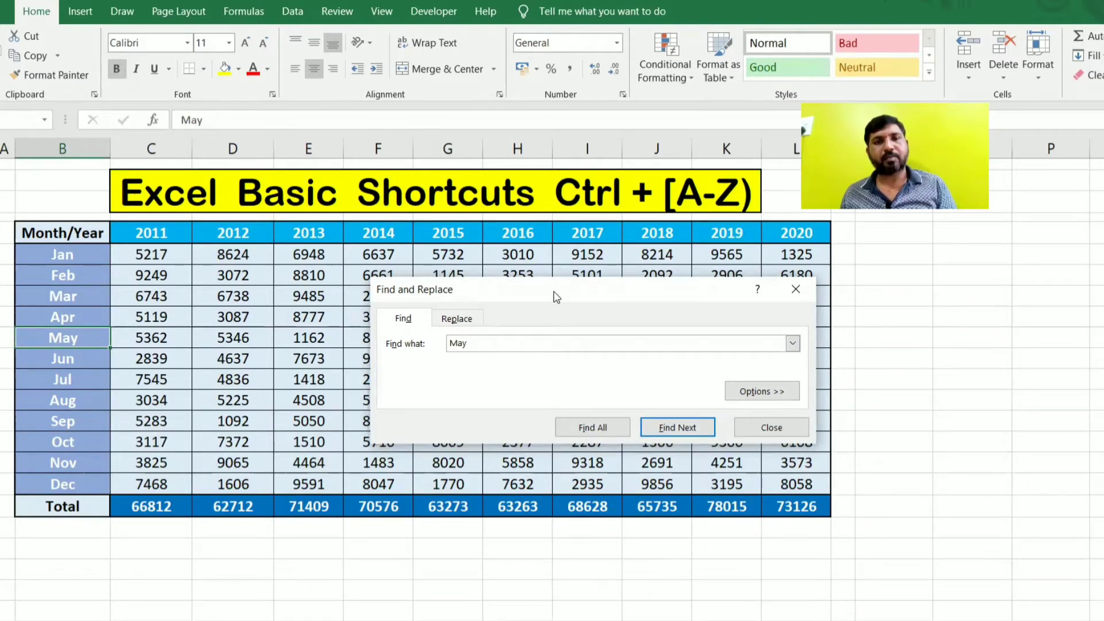
List all cells containing May, find the next match, and close the search dialog.
drag(481, 340, 432, 342)
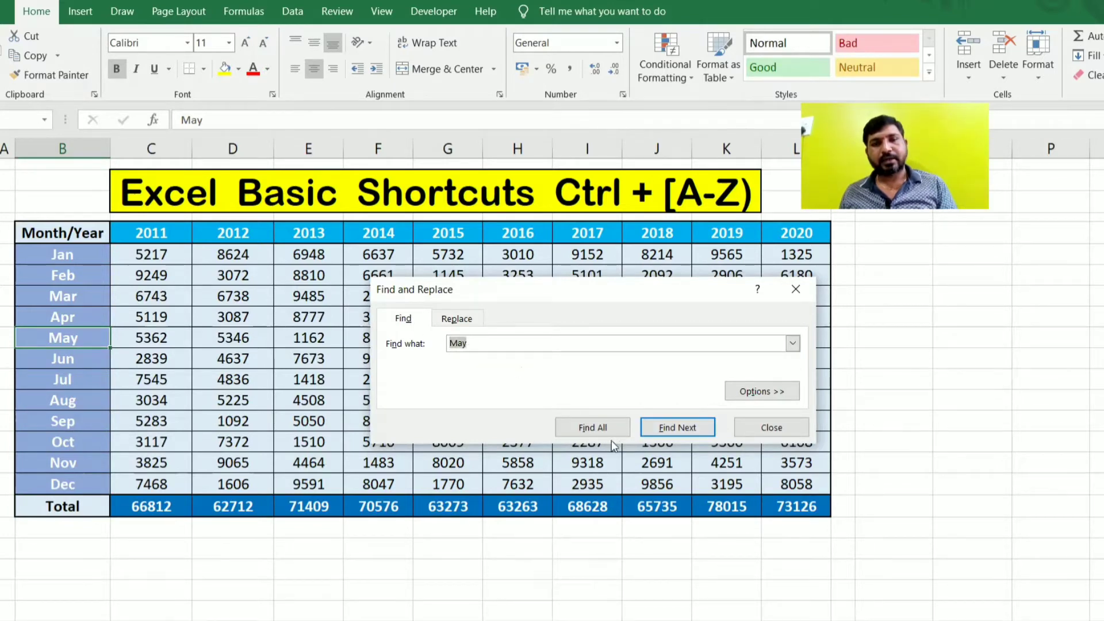
click(595, 429)
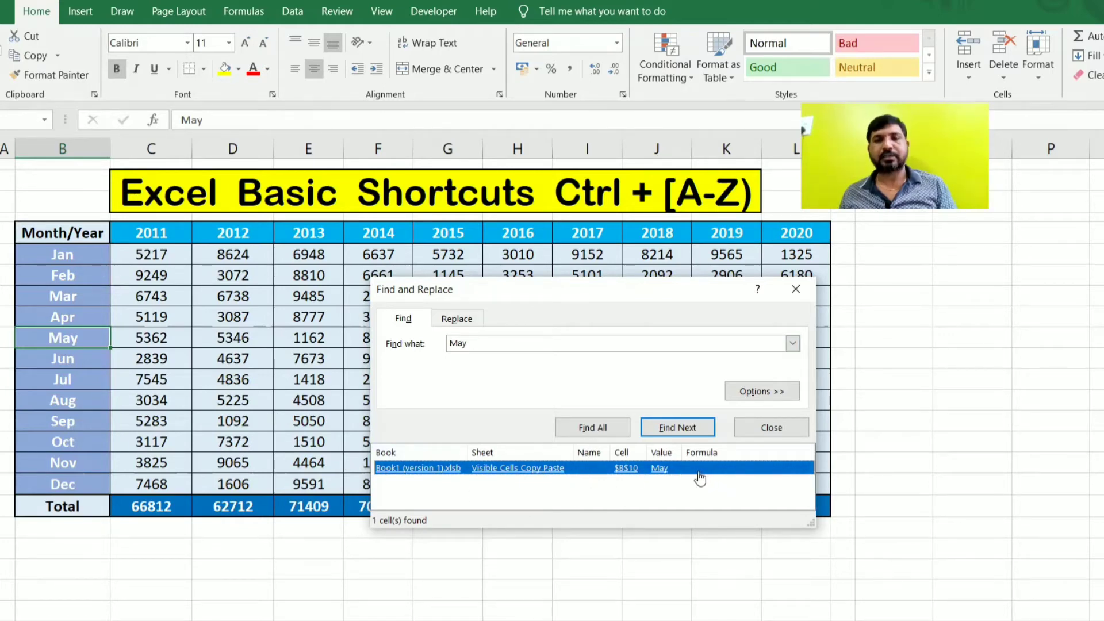
click(667, 429)
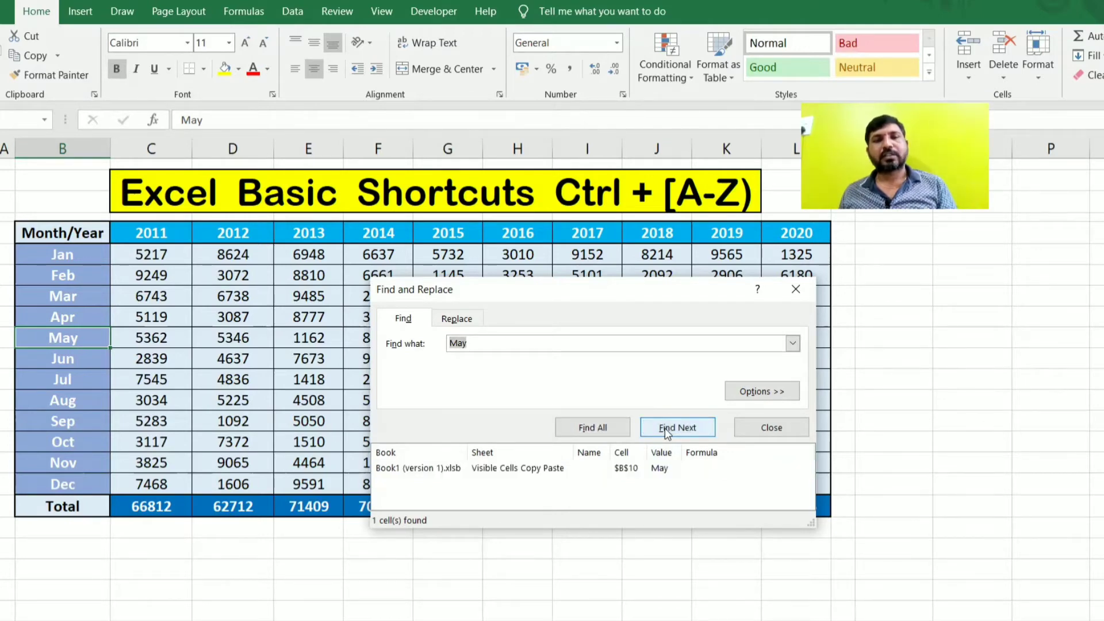
click(782, 429)
Find the next cell containing Basic on the sheet with case matching on, close the search, and select the April 2013 cell.
click(354, 335)
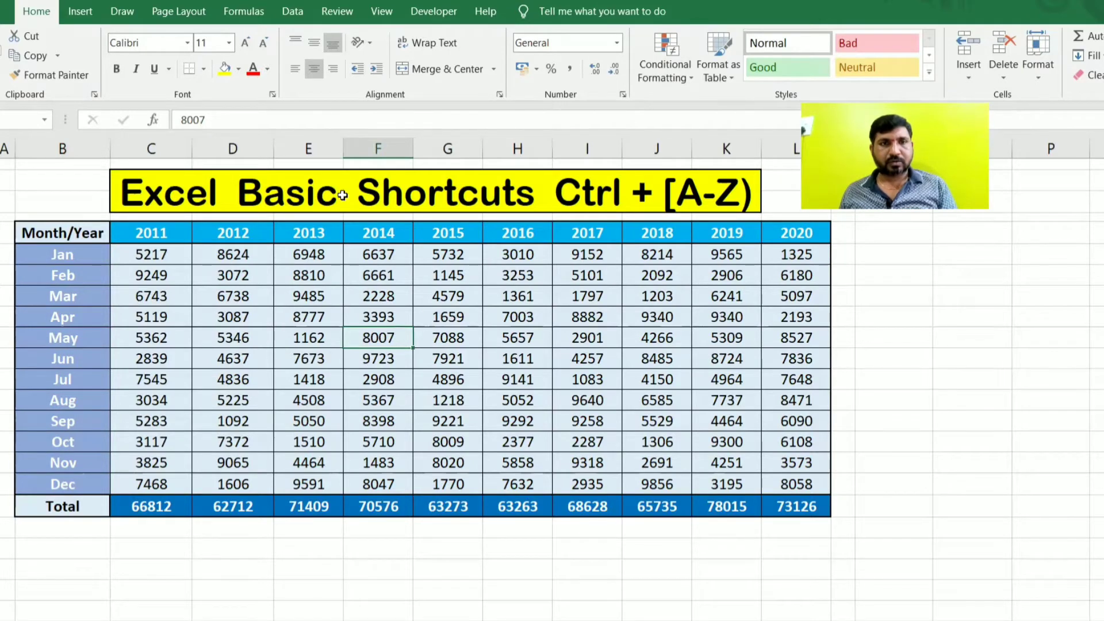
key(Left)
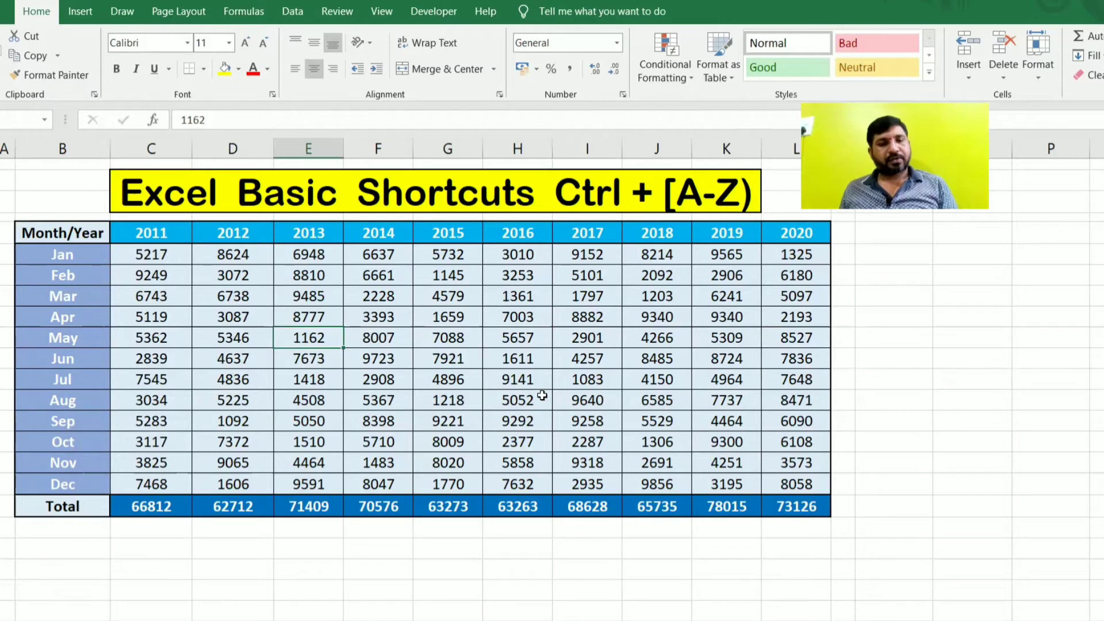
key(ctrl+f)
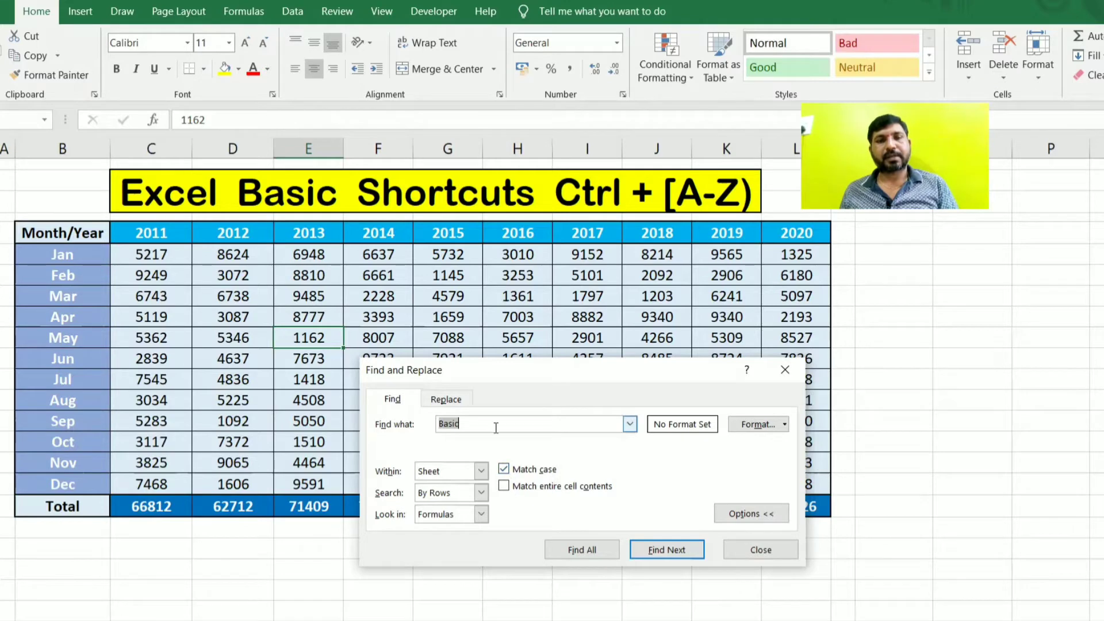
click(256, 360)
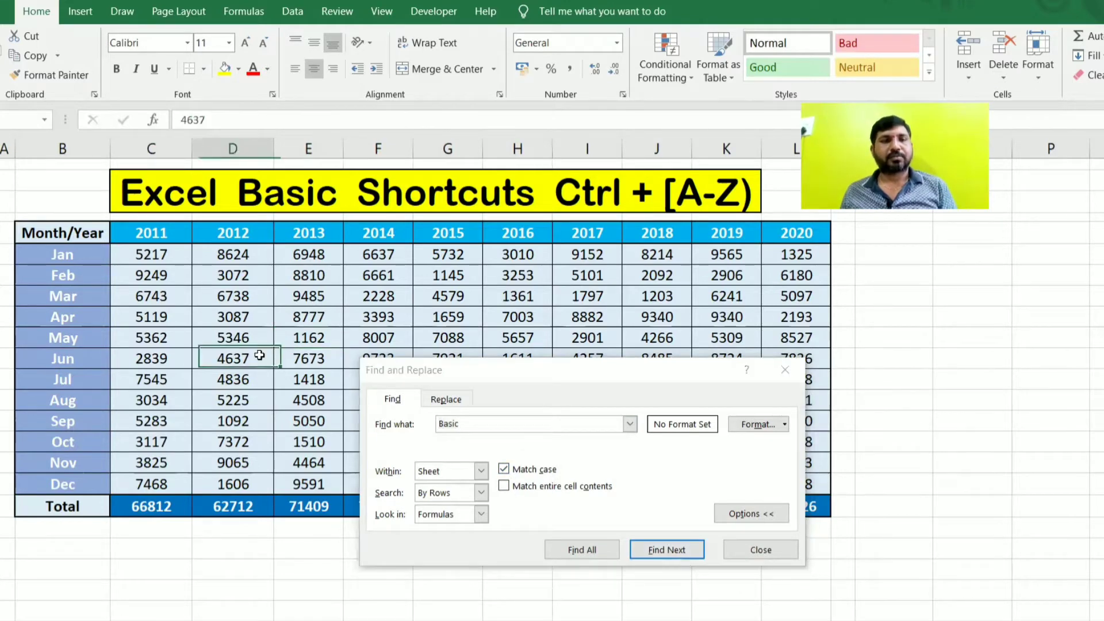
click(962, 377)
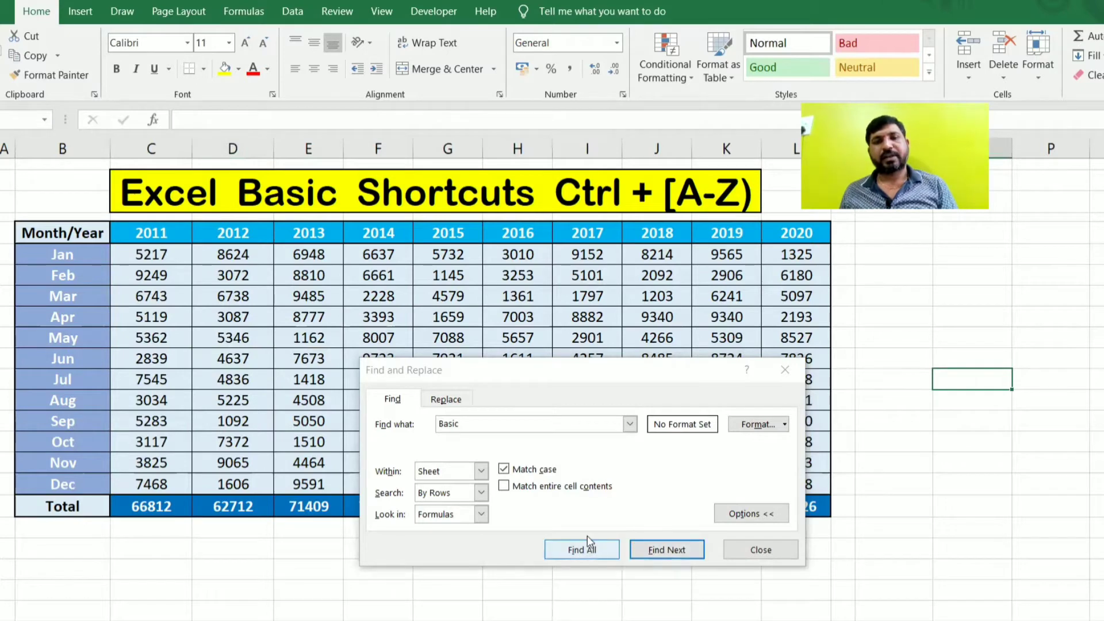
click(649, 550)
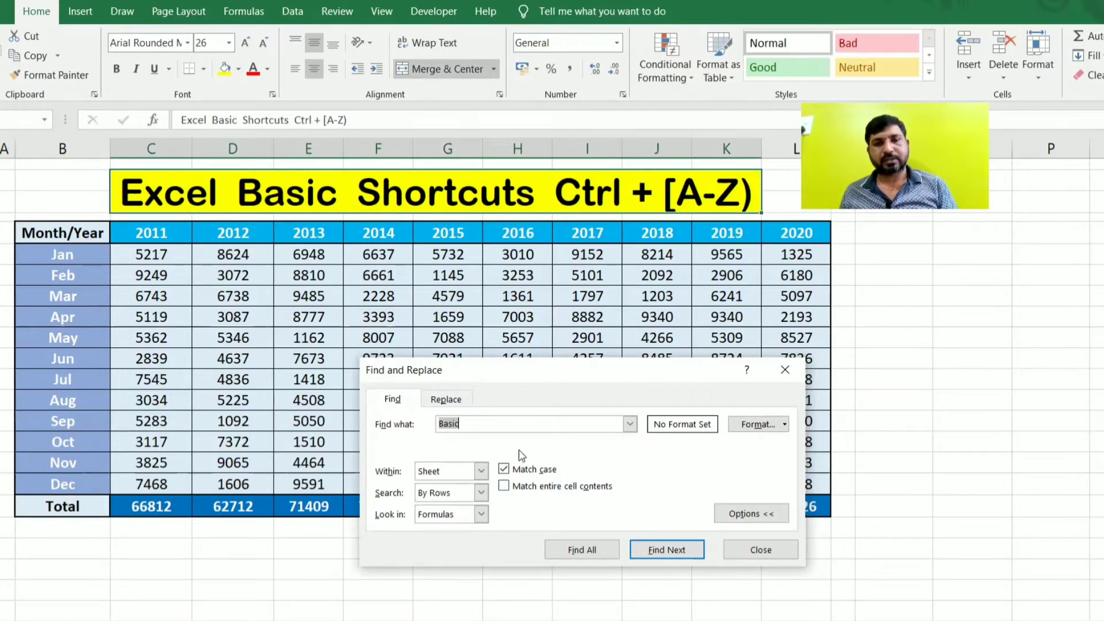
click(773, 551)
click(330, 314)
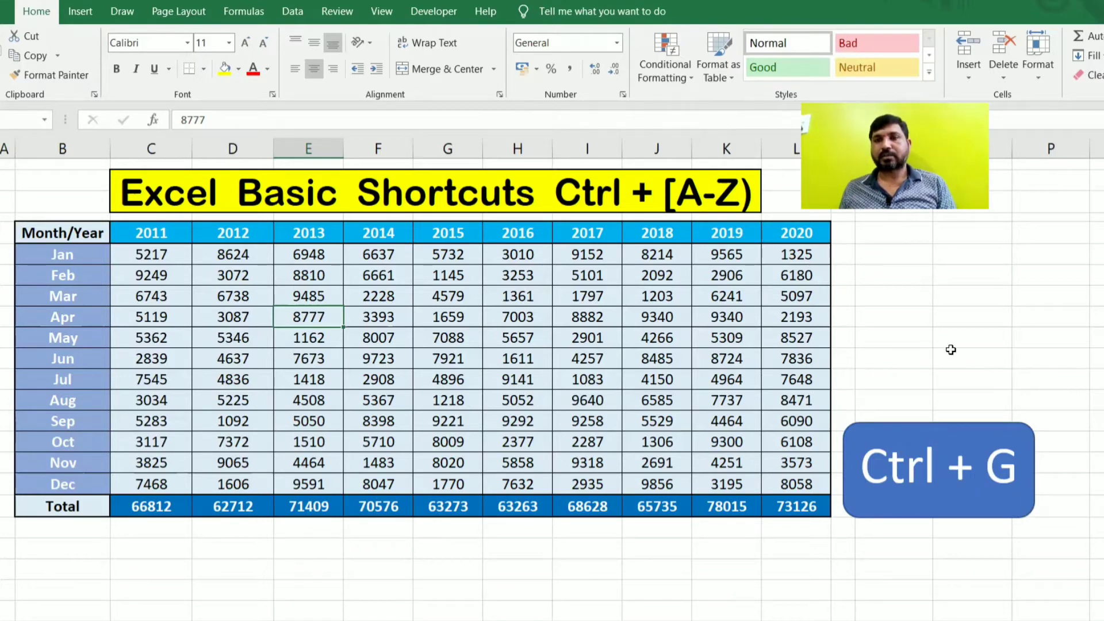
View the Go To dialog, close it, and look at the commands offered under Find & Select.
key(ctrl+g)
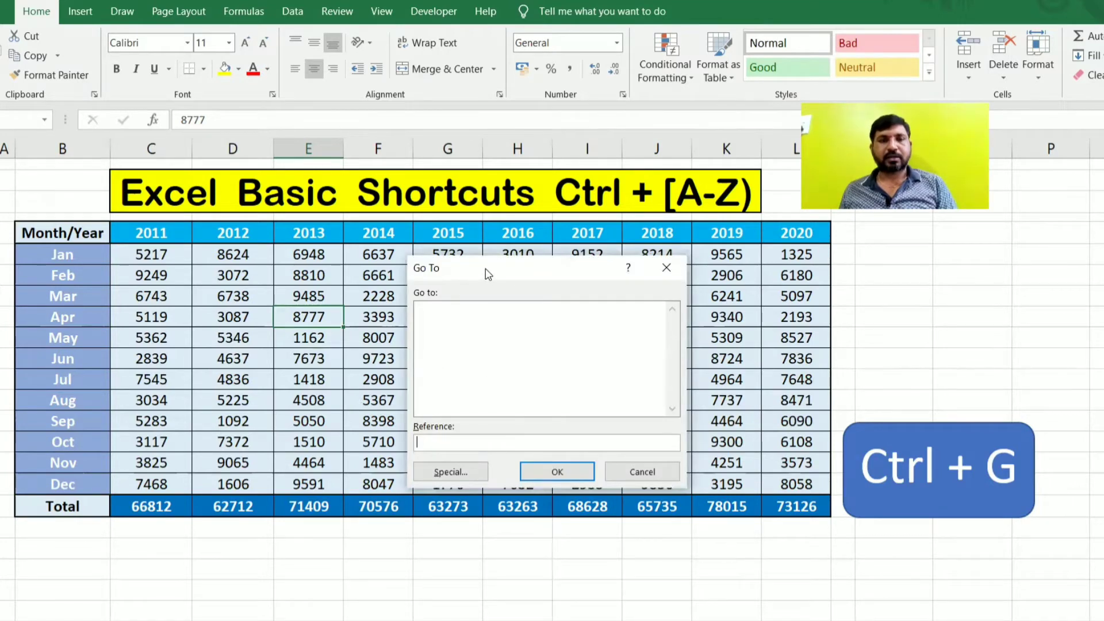
drag(488, 275, 479, 265)
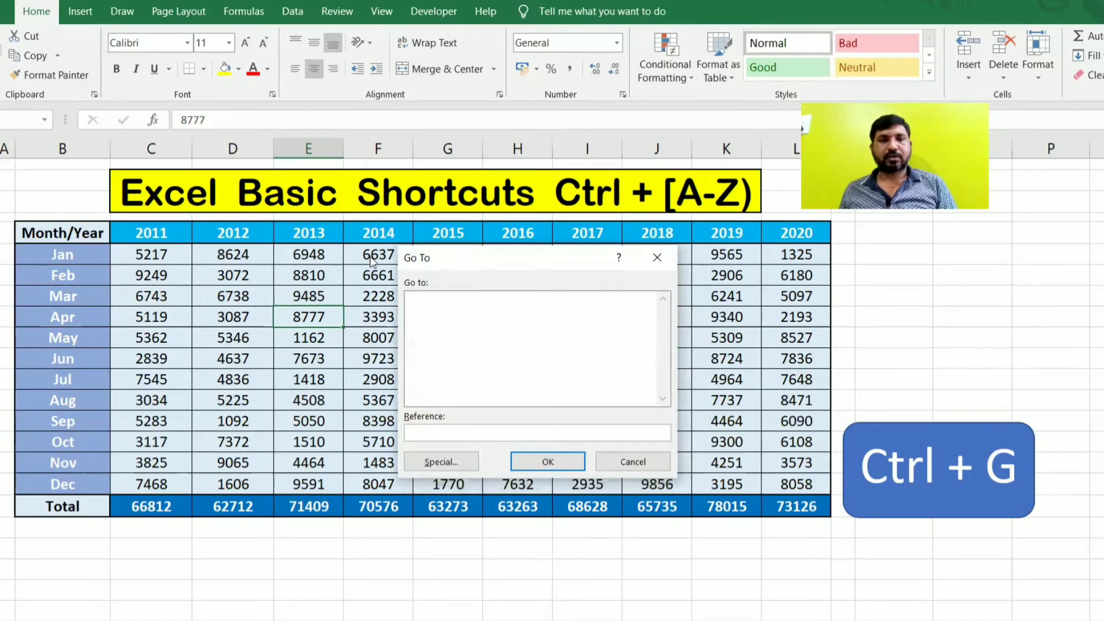
click(657, 256)
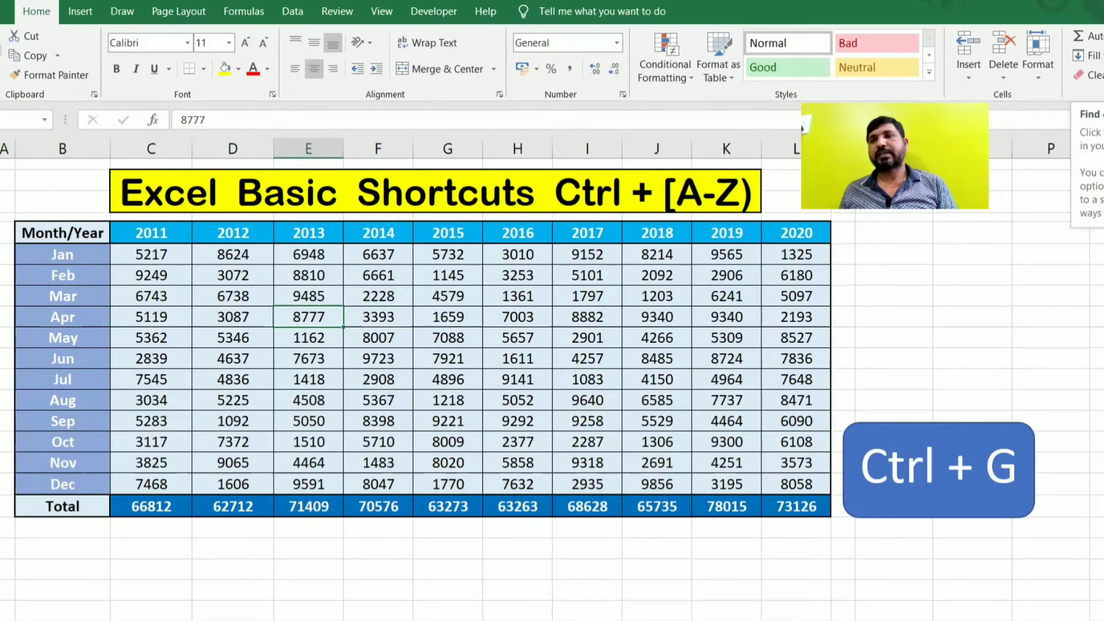
click(1103, 63)
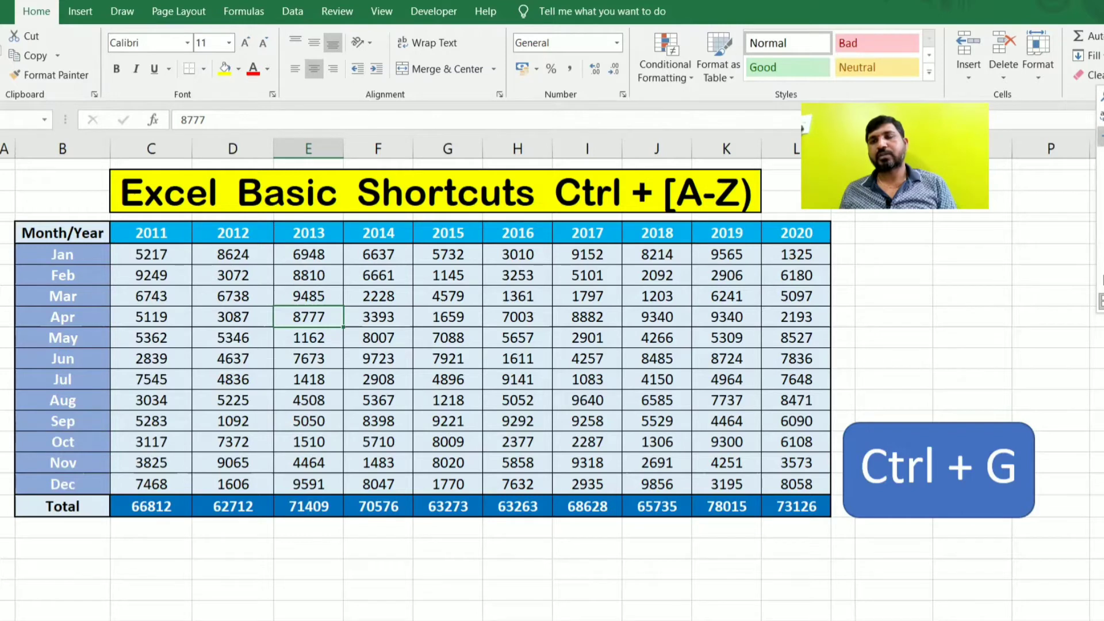
Open the Go To Special options from the April 2013 cell and run the selection with Comments chosen.
key(ctrl+g)
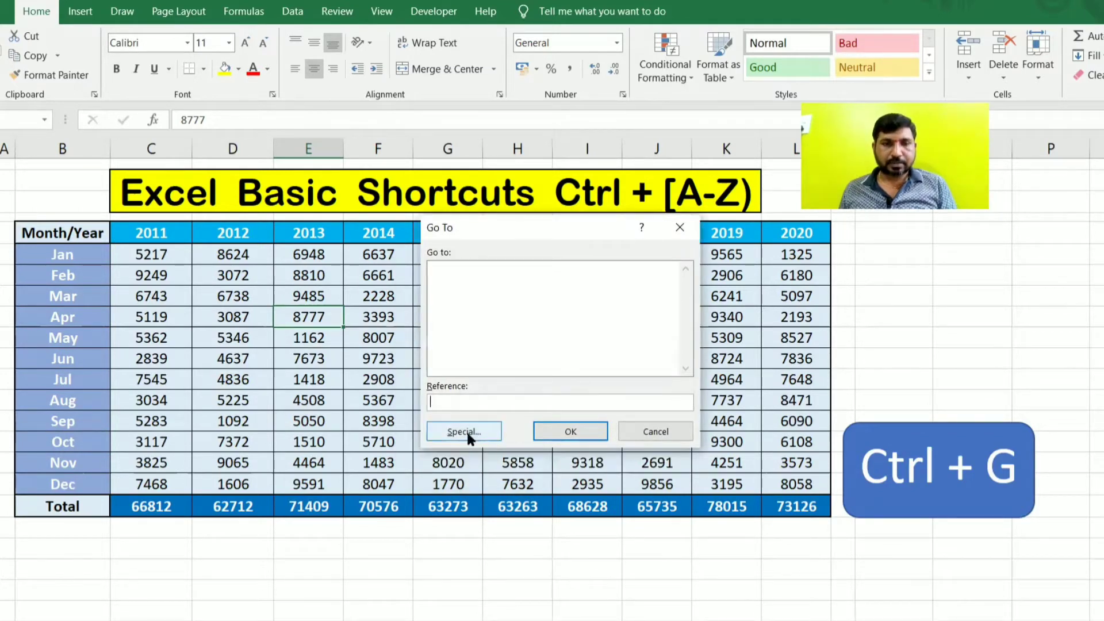
click(467, 429)
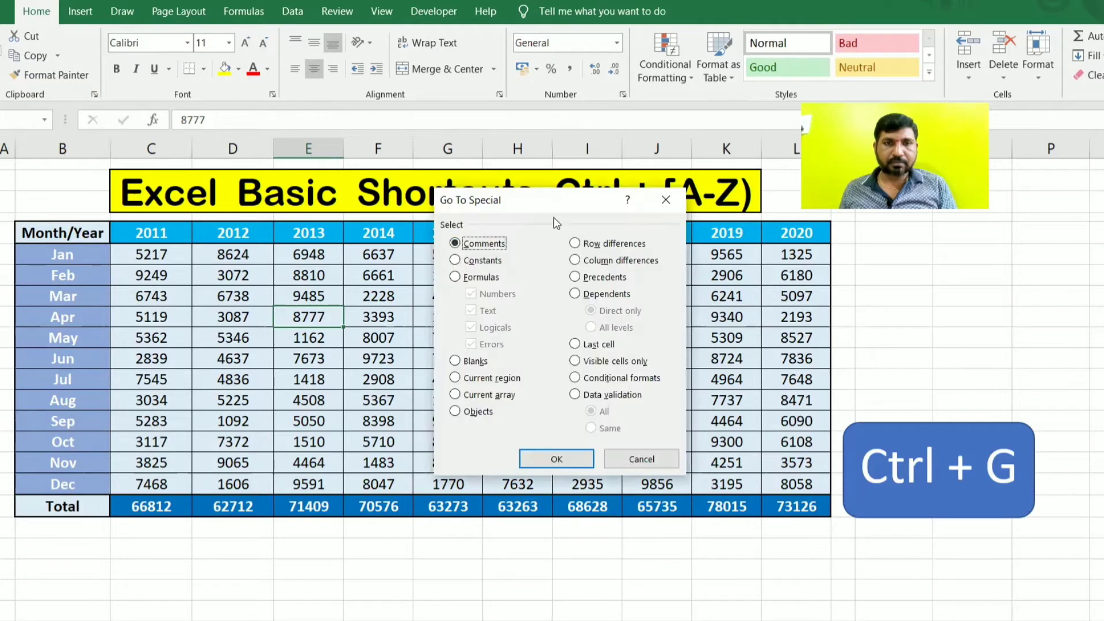
drag(559, 204, 559, 219)
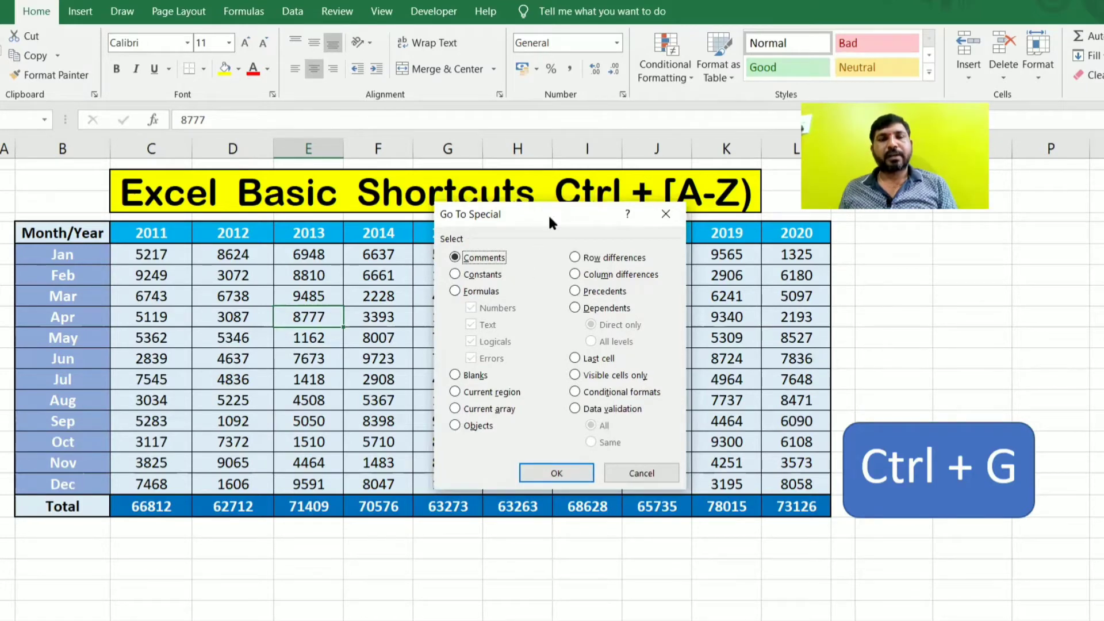
drag(549, 222, 536, 210)
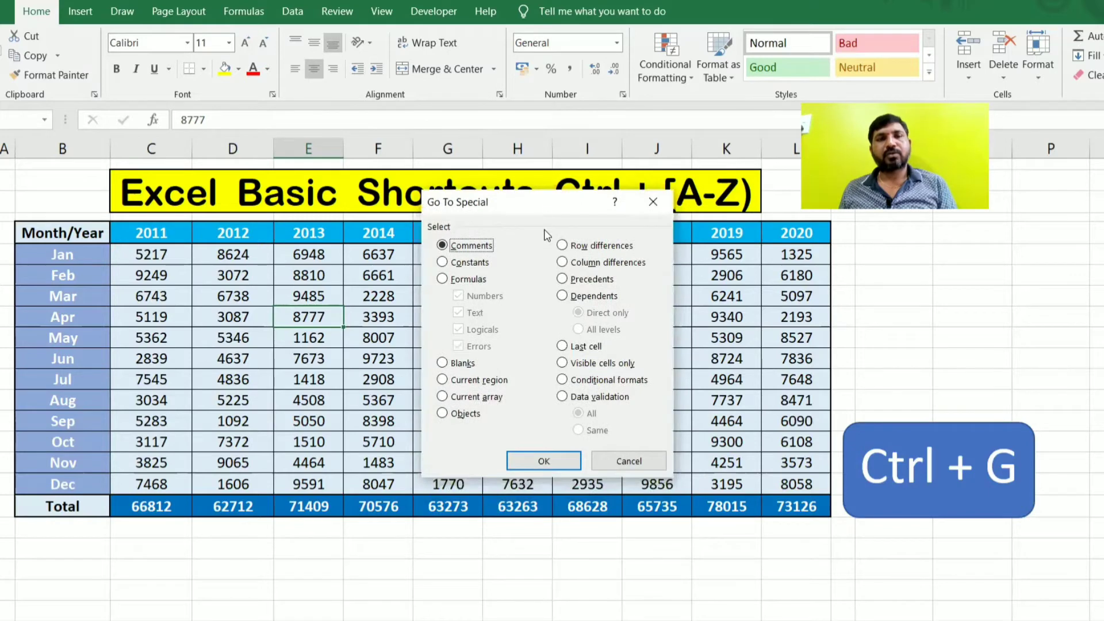
drag(559, 203, 545, 202)
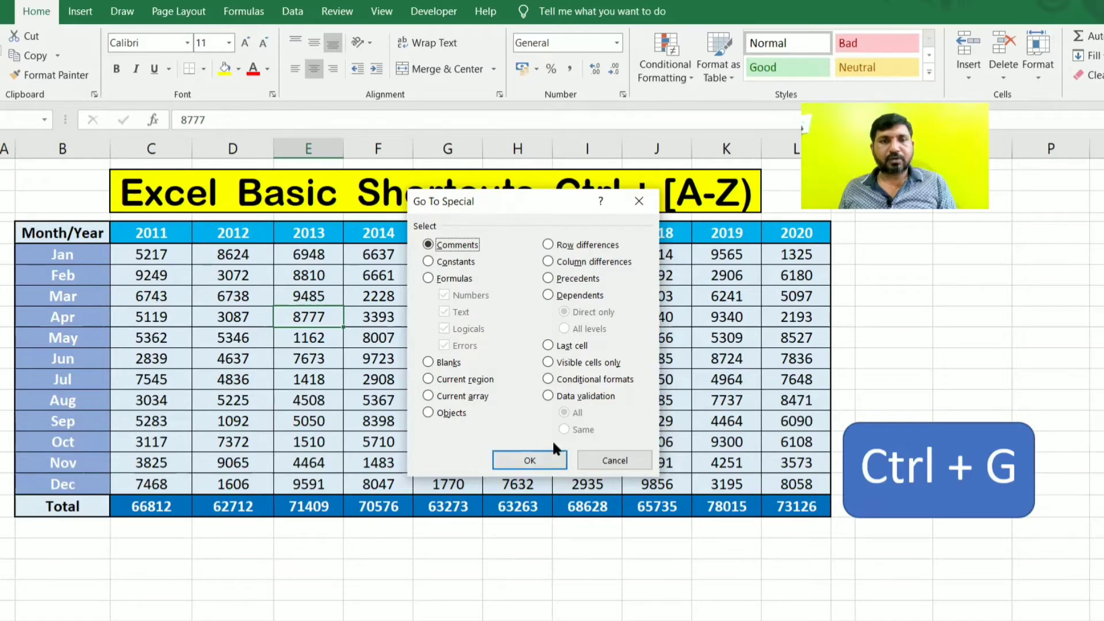
click(547, 460)
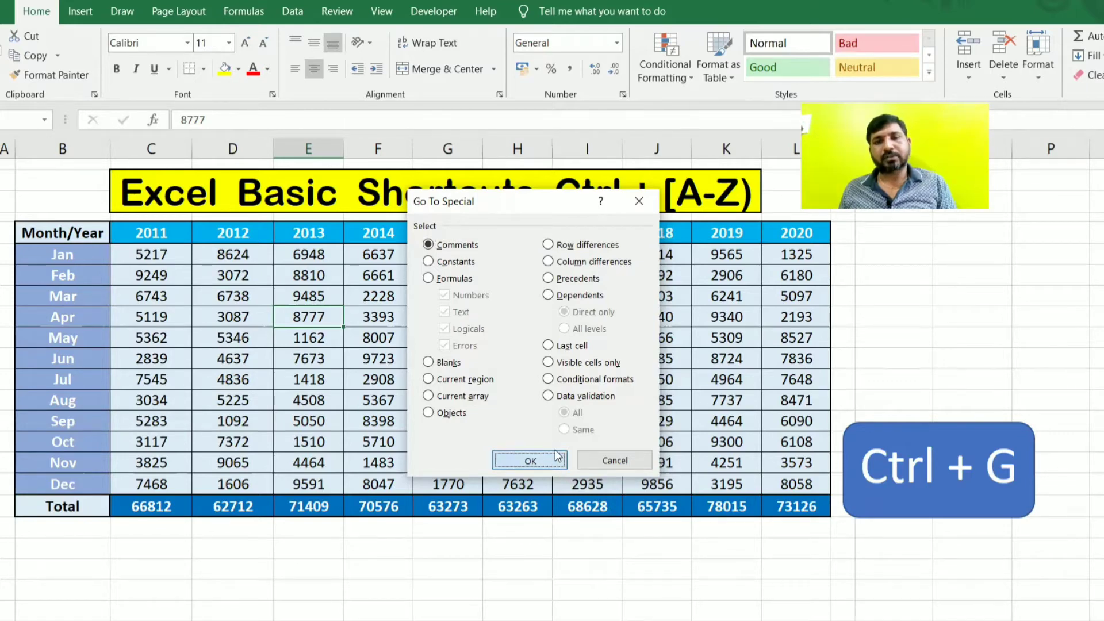
key(Return)
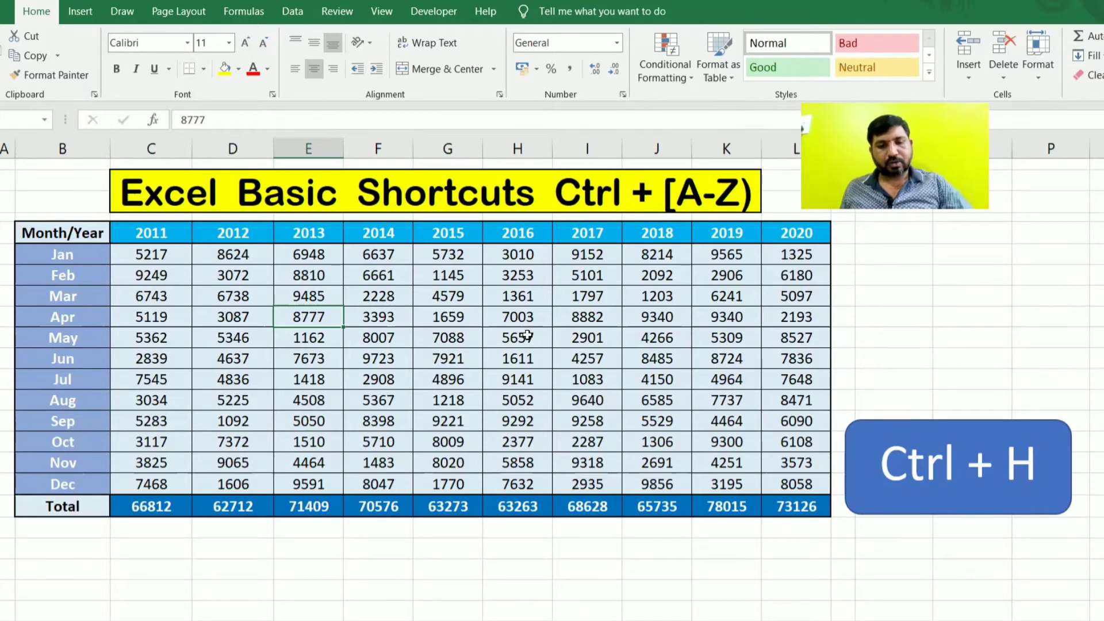
Open the replace dialog with Basic kept as the search word, move it up over the table, and hide its extra options.
key(ctrl+h)
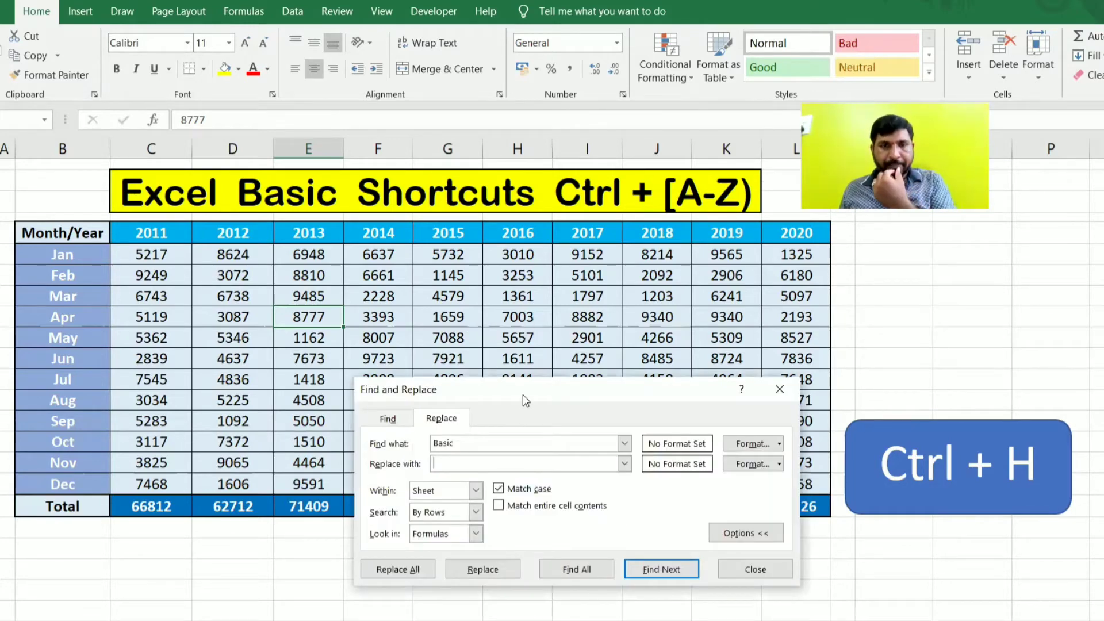
drag(527, 391, 533, 310)
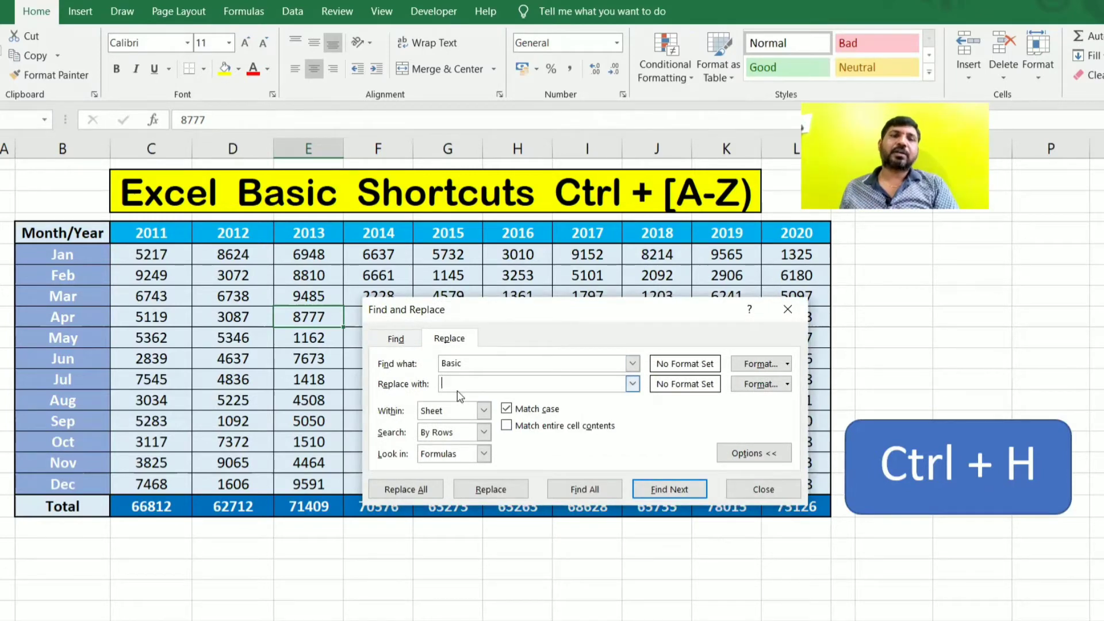
click(746, 454)
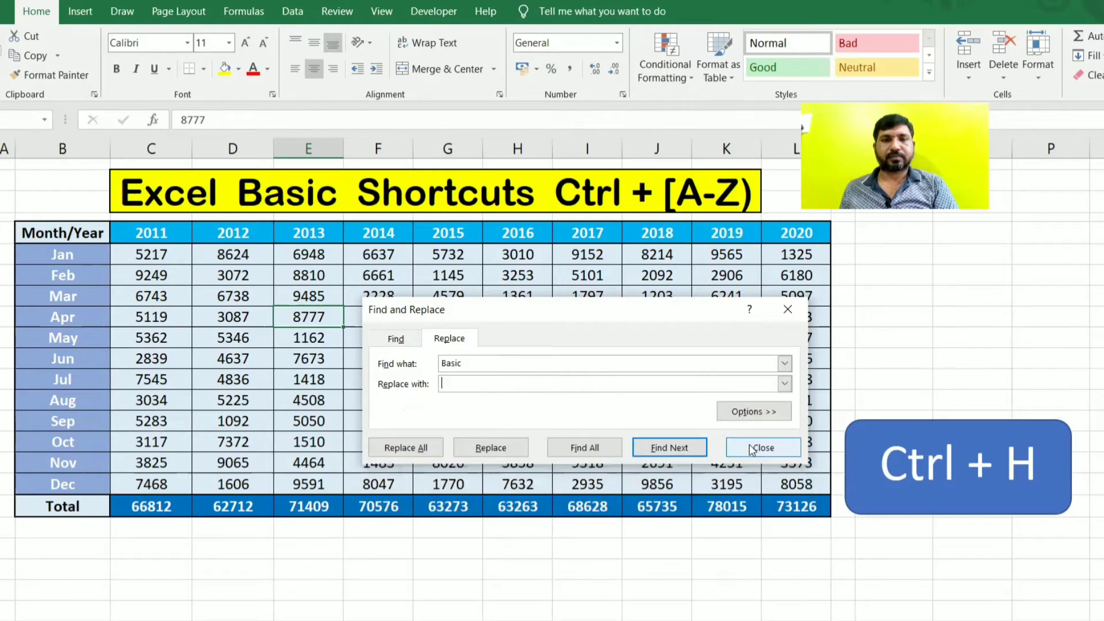
drag(474, 363, 418, 363)
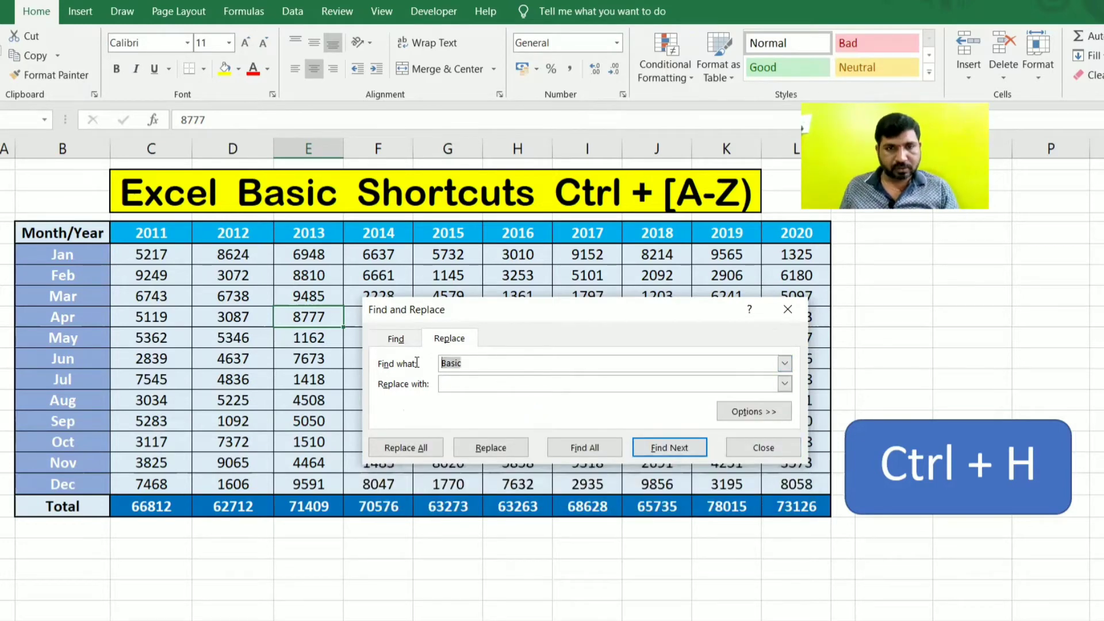
click(473, 363)
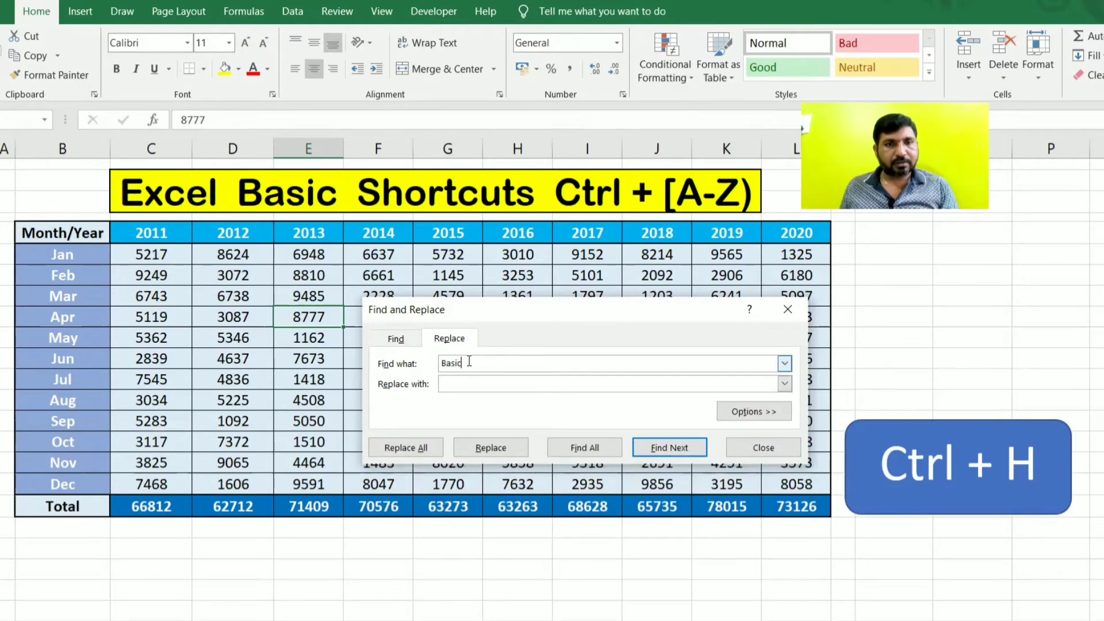
Select an empty cell beside the table and try a single replacement of Basic with Advance.
click(964, 314)
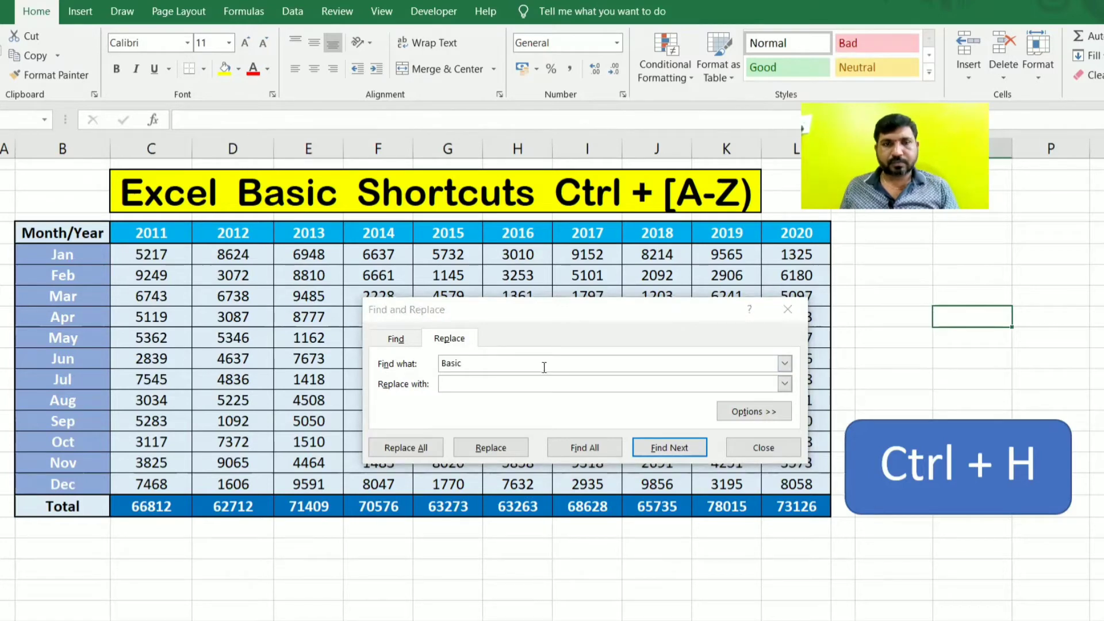
click(508, 362)
click(502, 386)
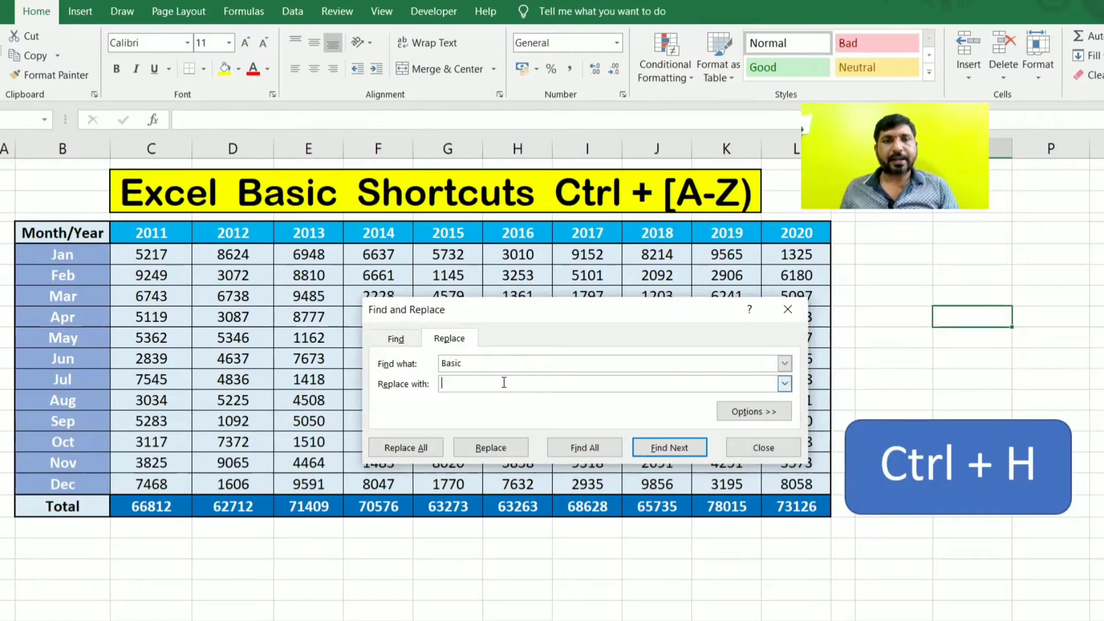
text(Advance)
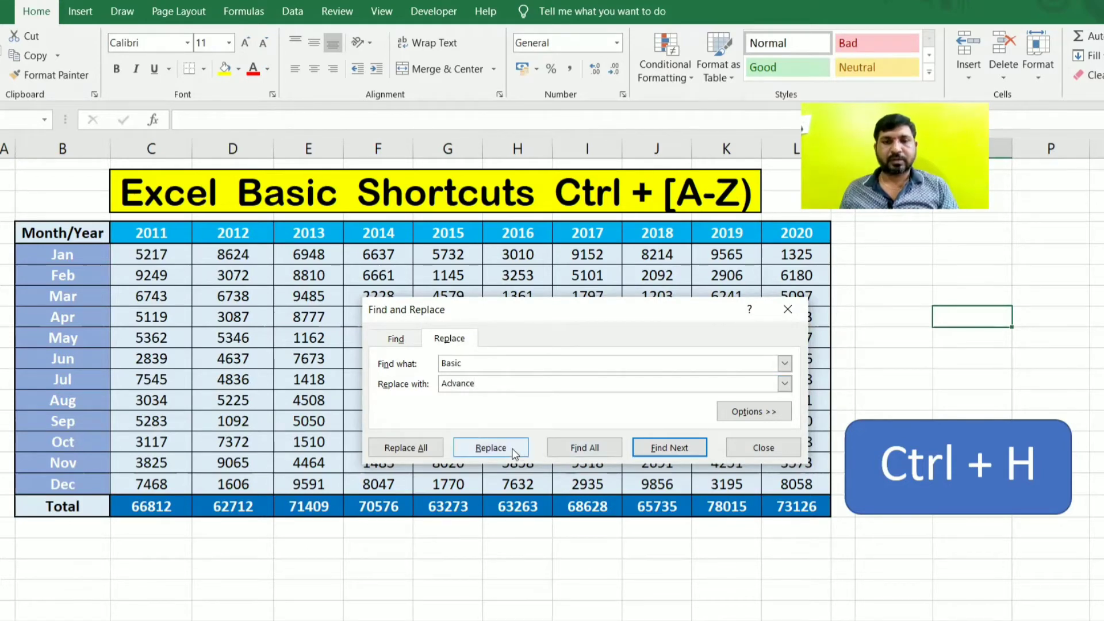
click(491, 448)
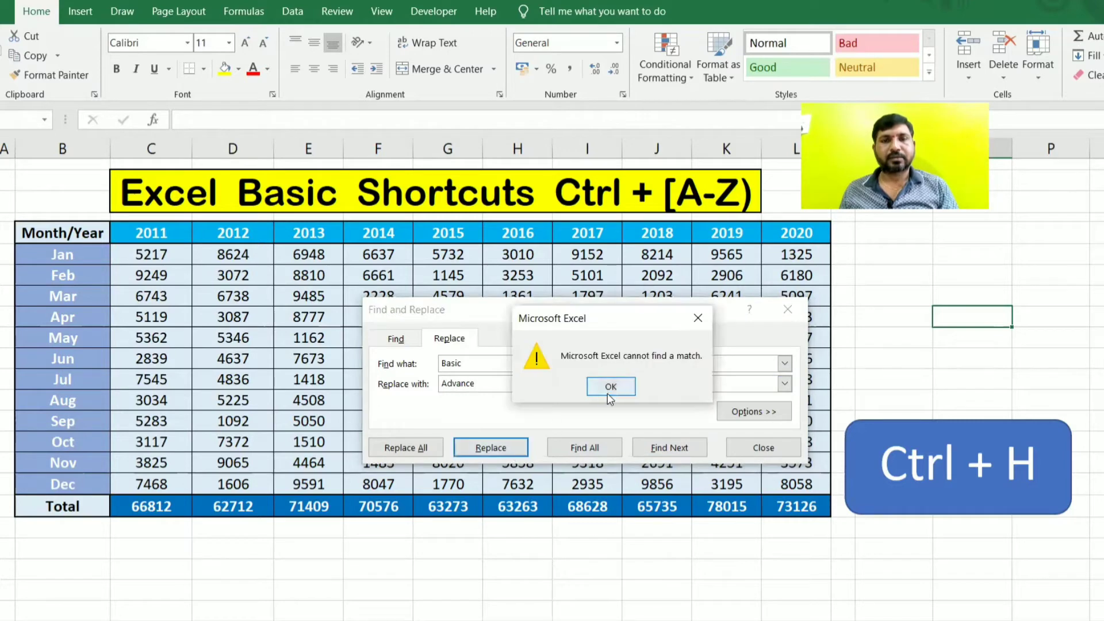
click(606, 388)
Show the extra search options and replace every Basic on the sheet with Advance, matching case.
click(749, 412)
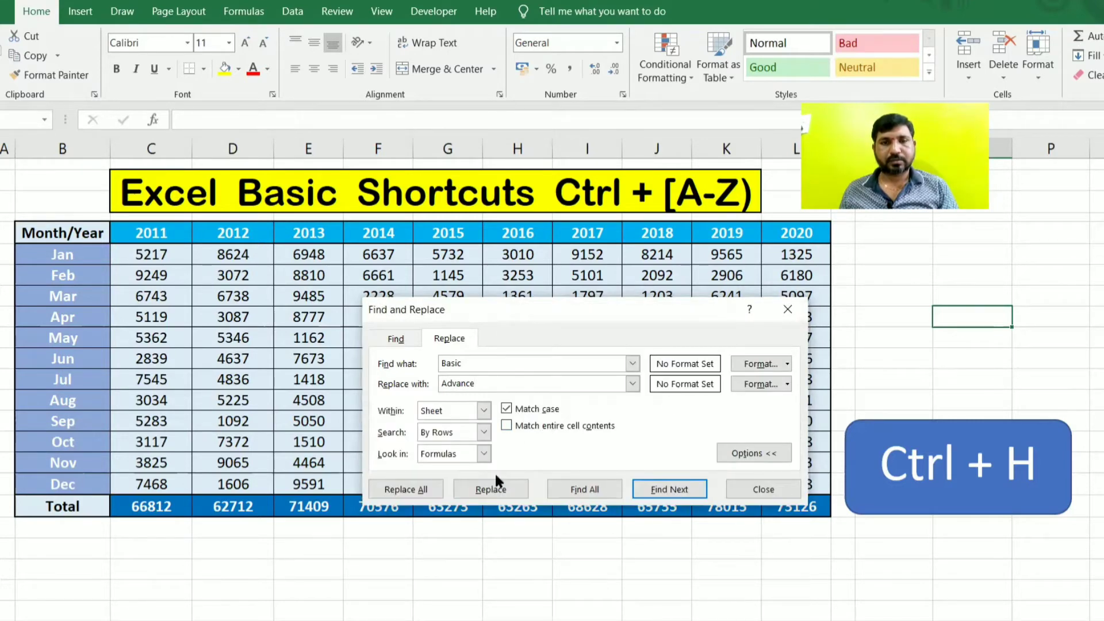
click(421, 493)
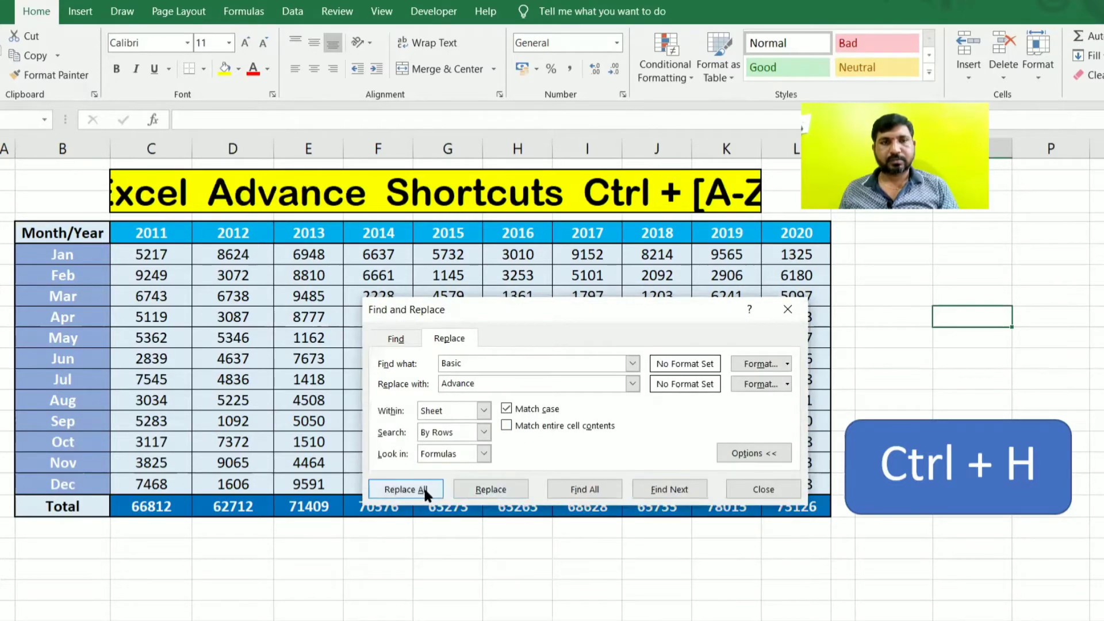
click(615, 389)
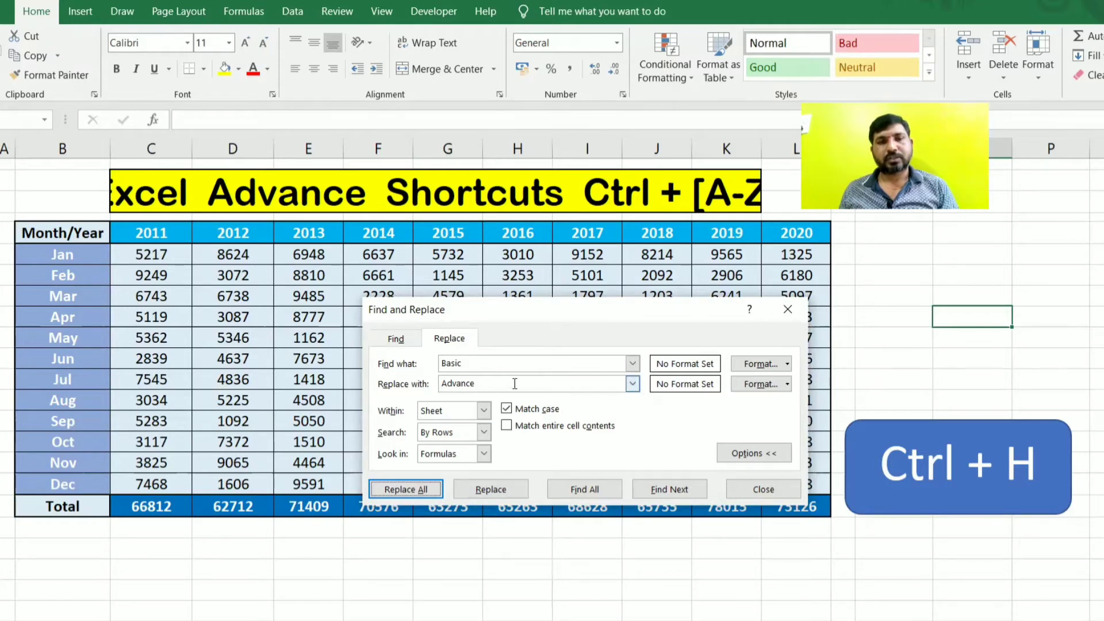
Swap the terms to find Advance and replace it with Basic, and try a single replacement.
drag(485, 383, 393, 379)
key(ctrl+c)
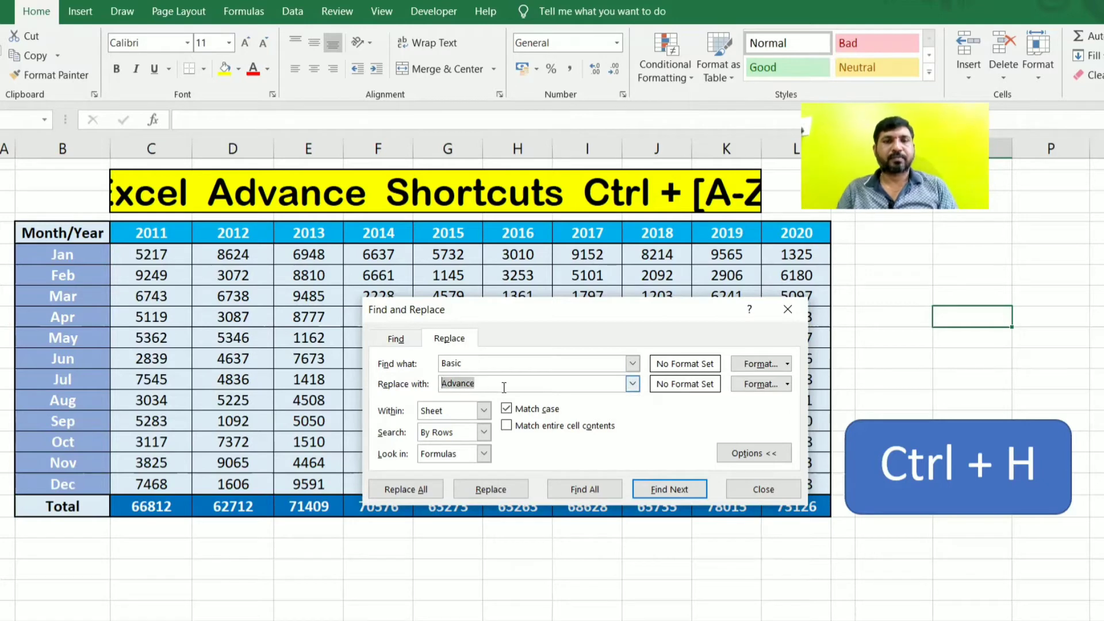
text(Basic)
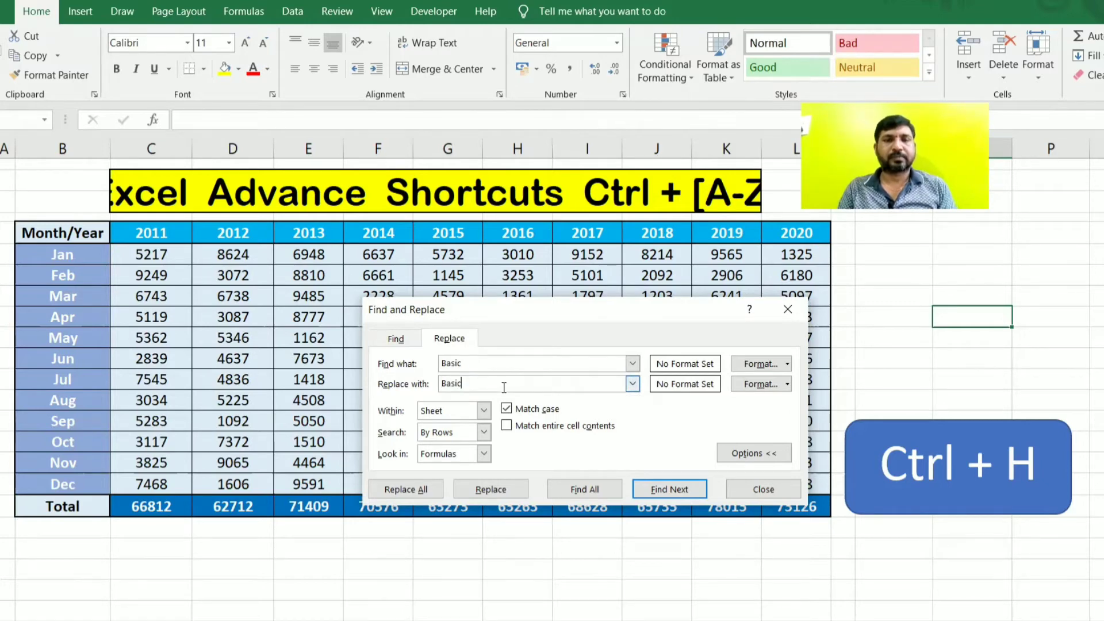
key(shift+Tab)
key(ctrl+v)
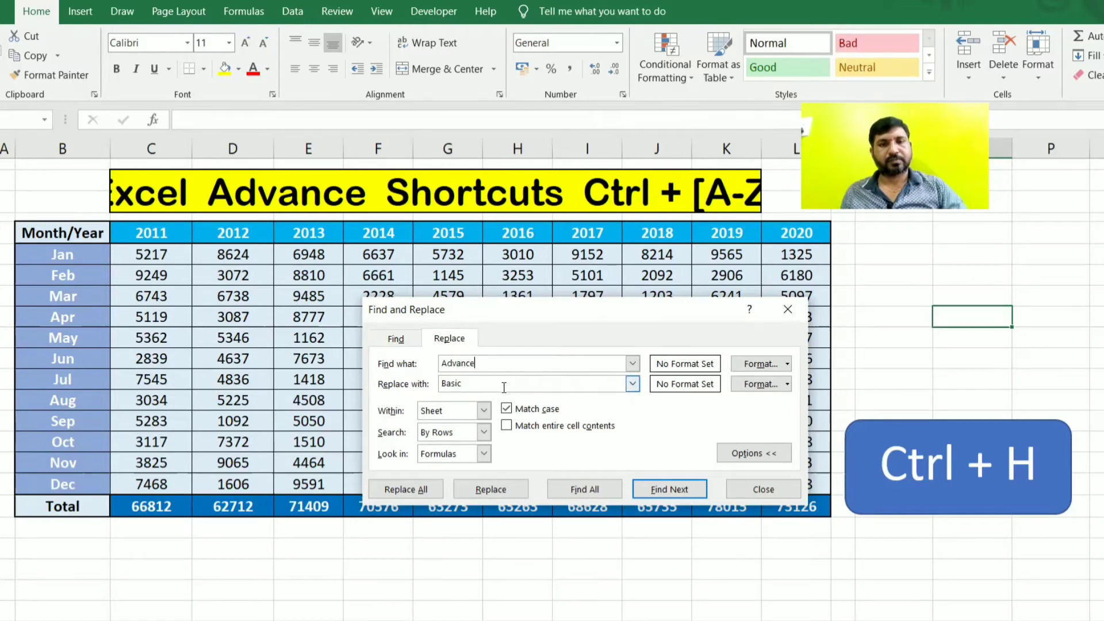
click(498, 494)
click(612, 384)
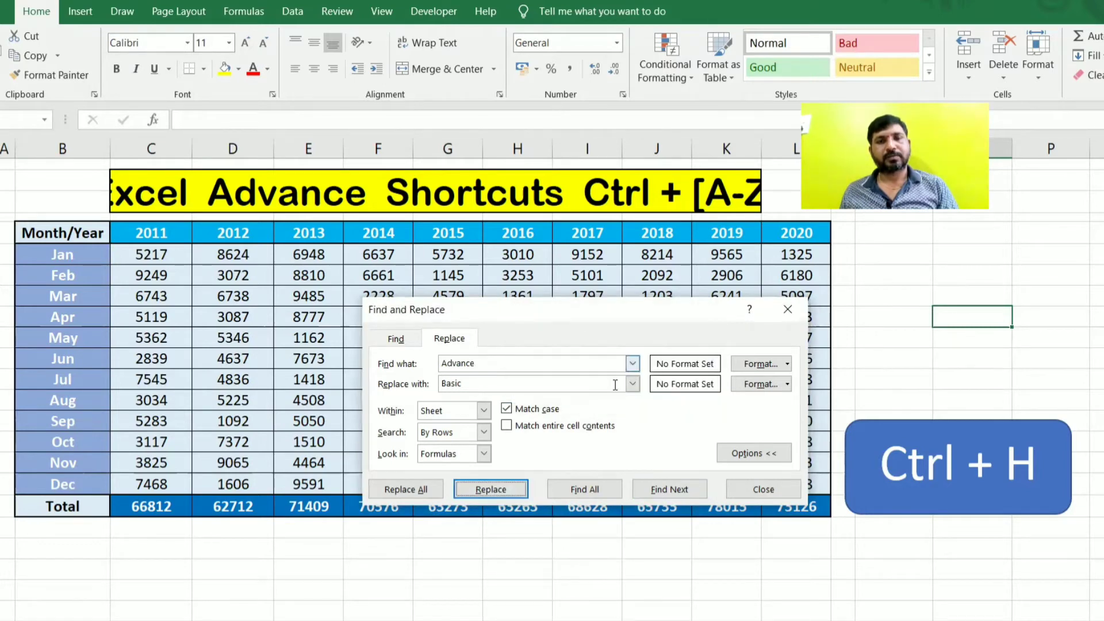
Replace every Advance on the sheet with Basic, close the dialog, and check the title cell before selecting the April 2015 cell.
click(963, 351)
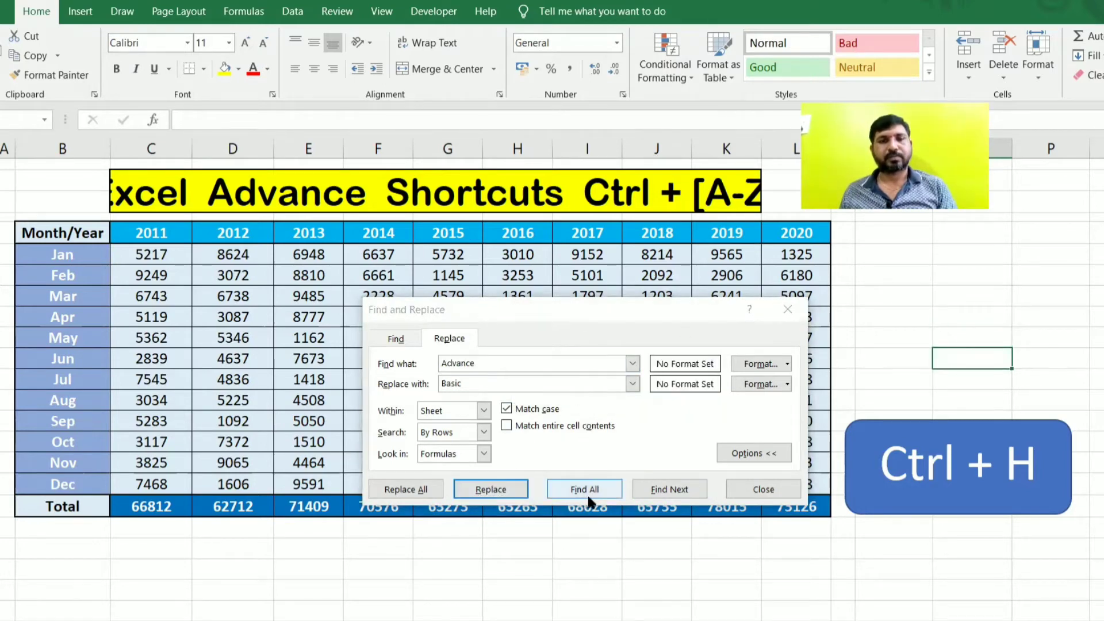
click(405, 489)
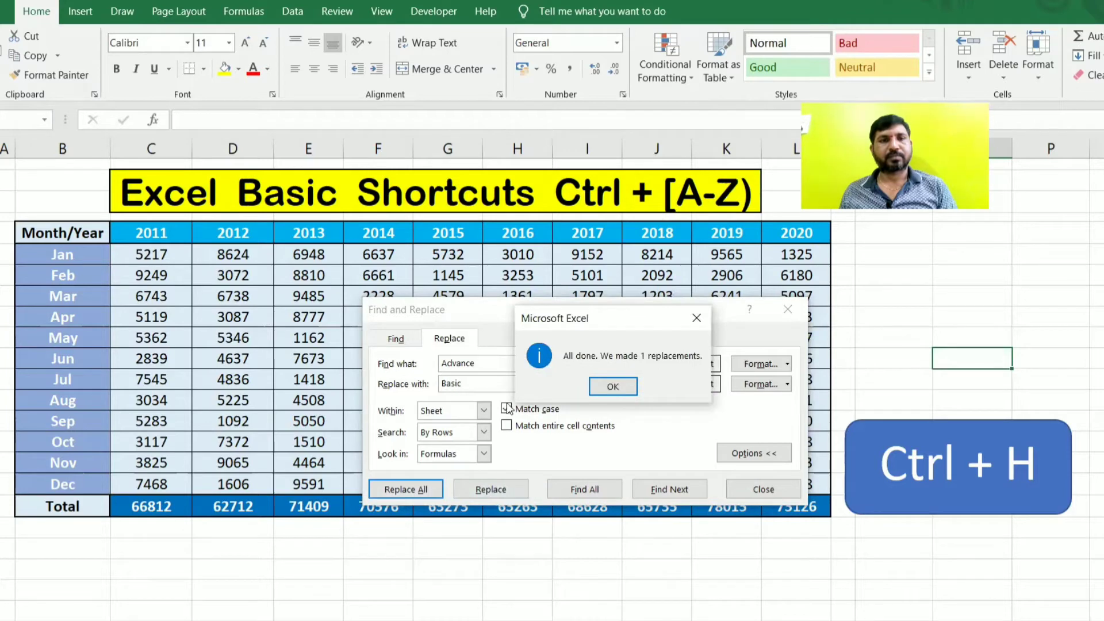
click(613, 388)
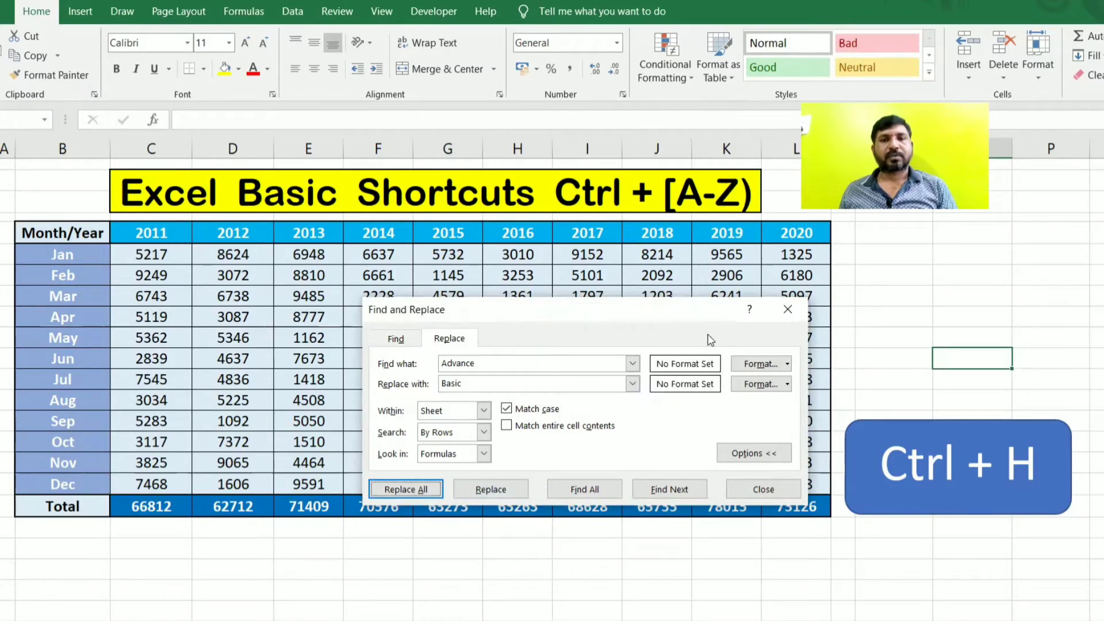
click(789, 309)
click(281, 211)
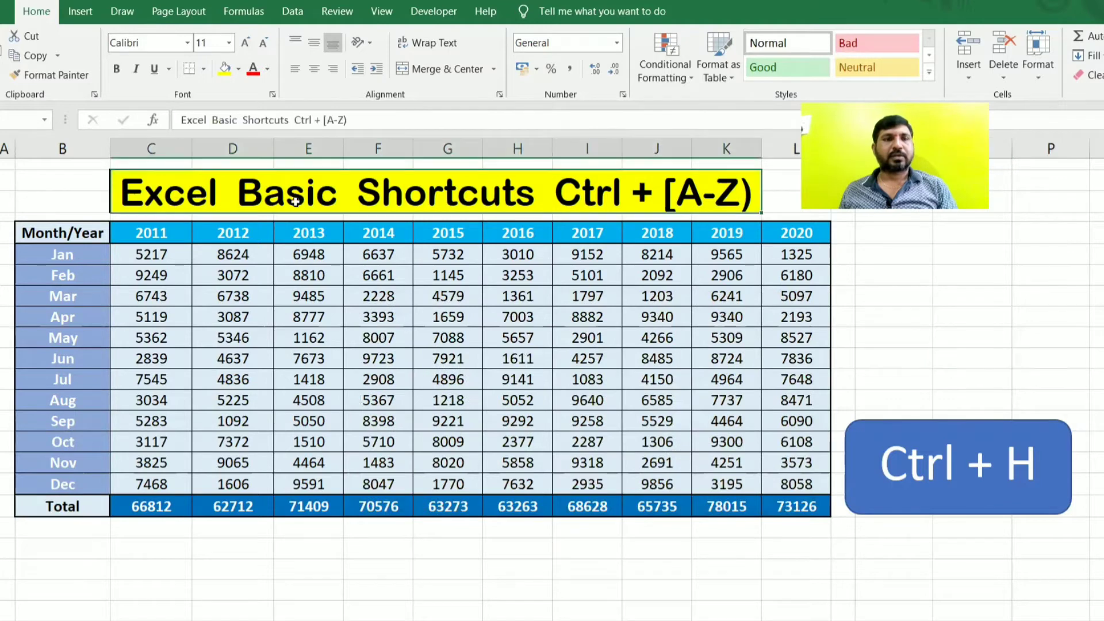
click(437, 312)
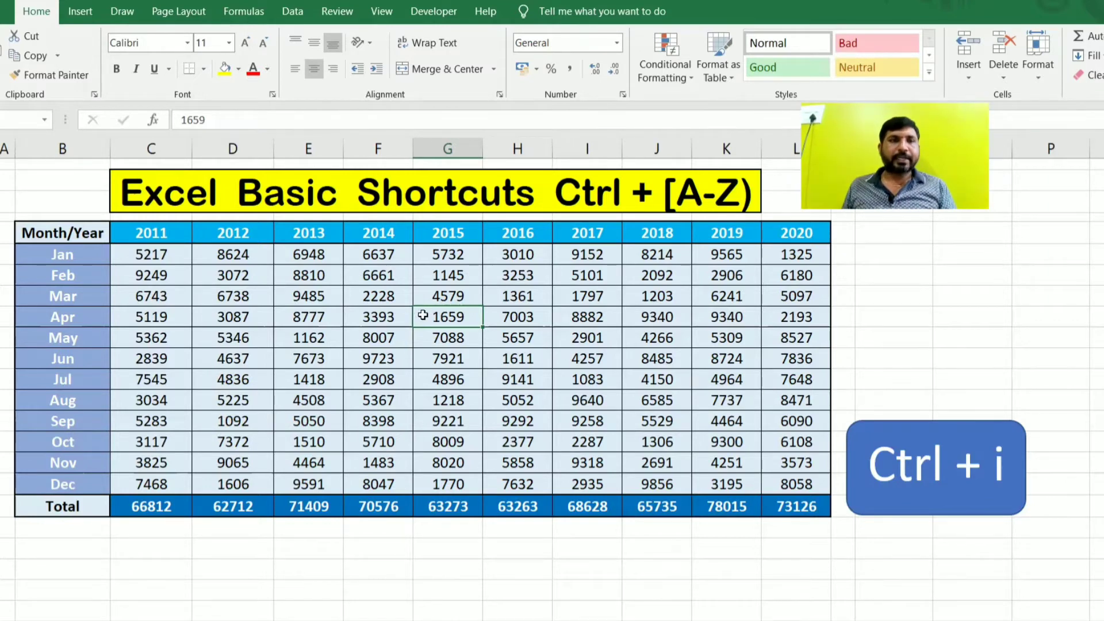
Make the sheet's title text italic, and remove the italics again.
click(378, 268)
click(493, 198)
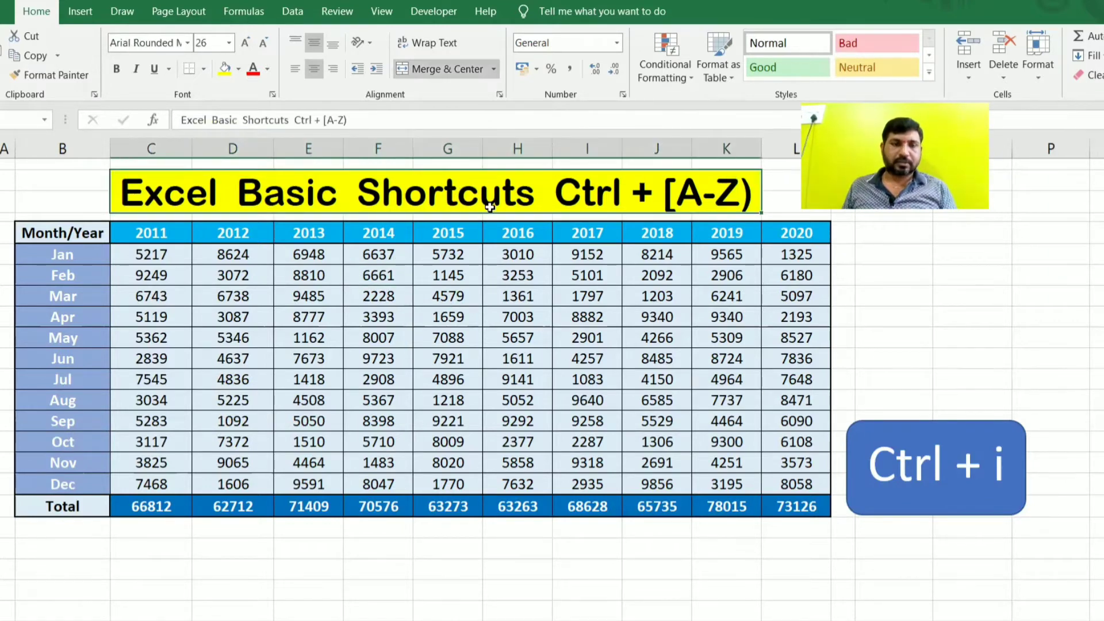
key(ctrl+i)
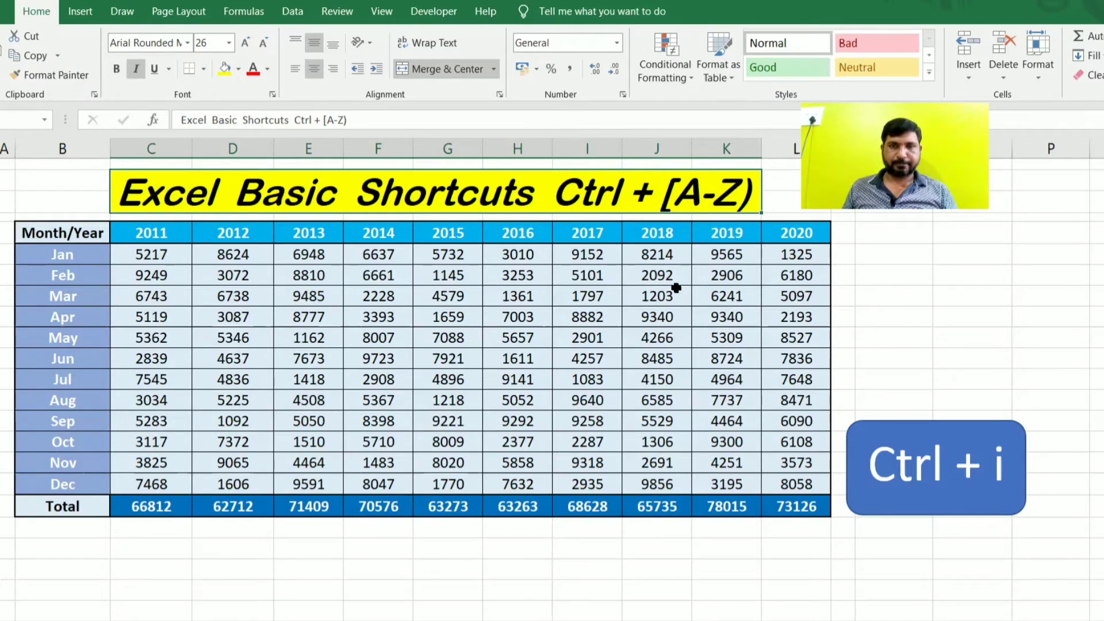
key(ctrl+i)
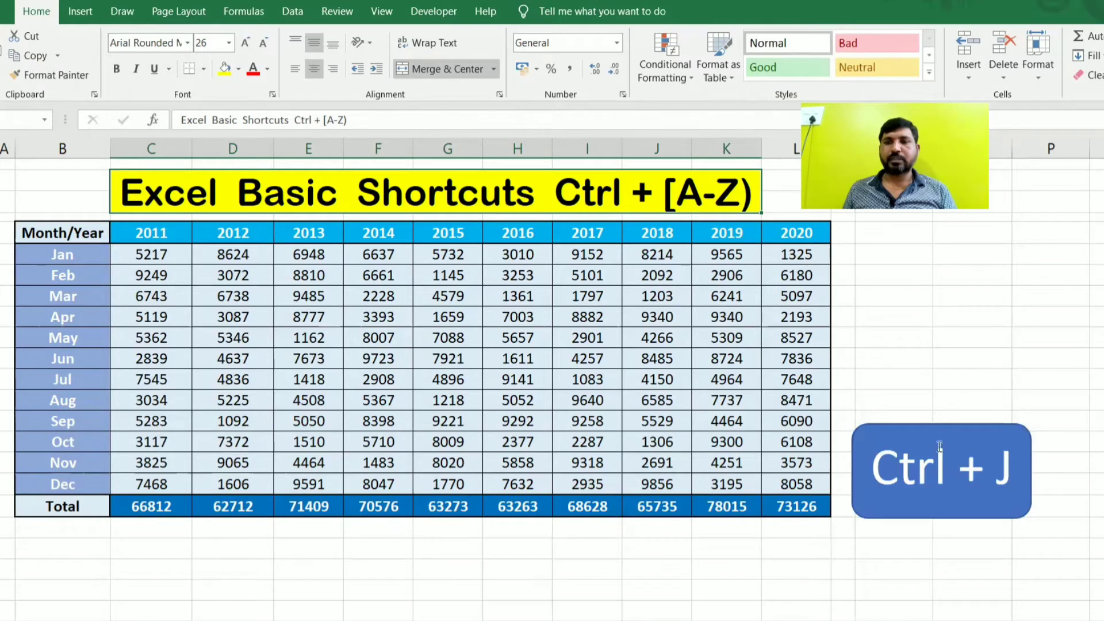
Reposition the Ctrl + J label shape slightly higher beside the data table, and reselect the title cell.
drag(944, 433, 943, 431)
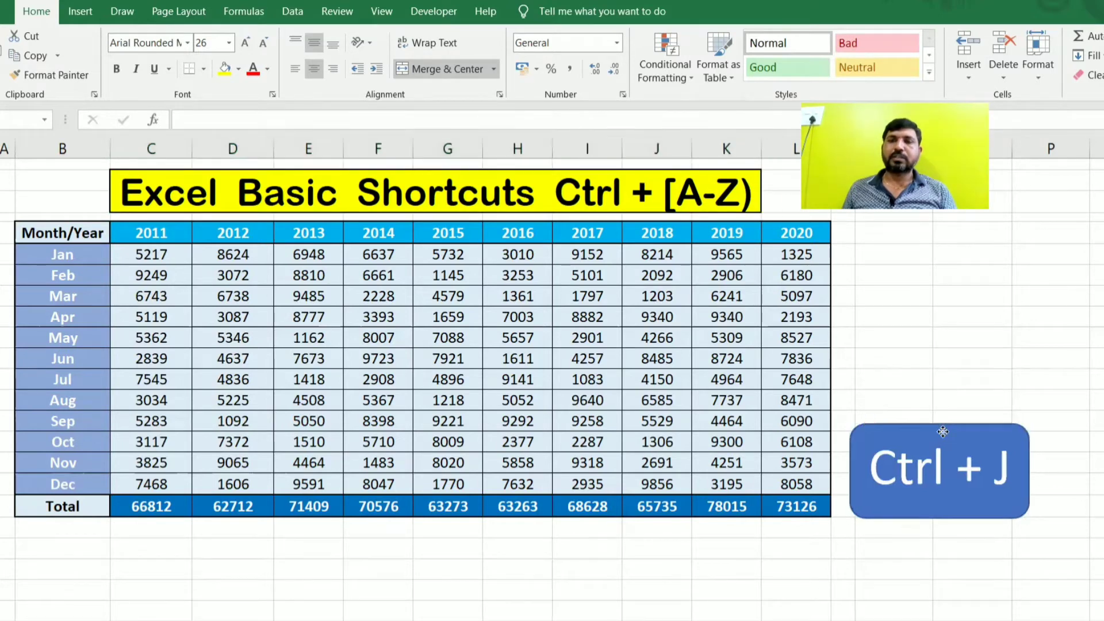
click(943, 431)
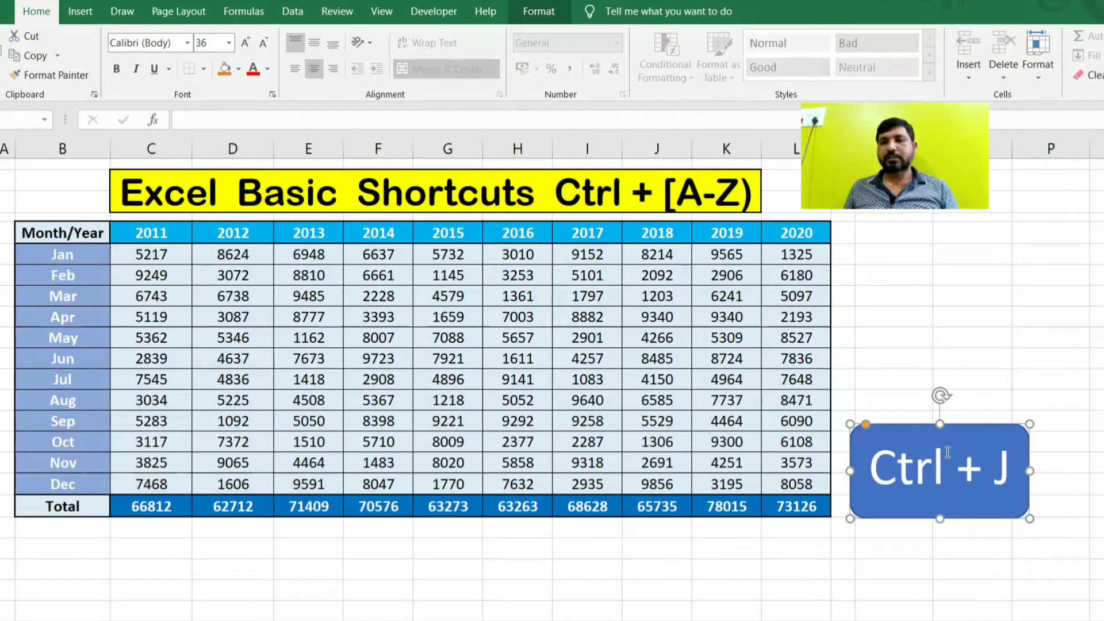
drag(951, 423, 953, 381)
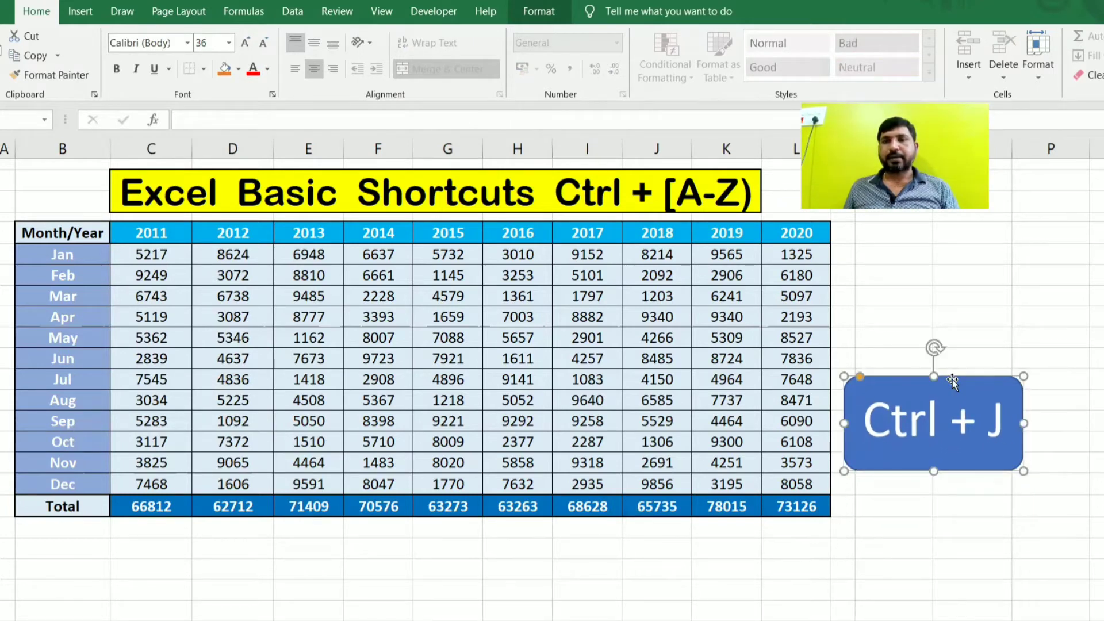
drag(974, 462, 985, 470)
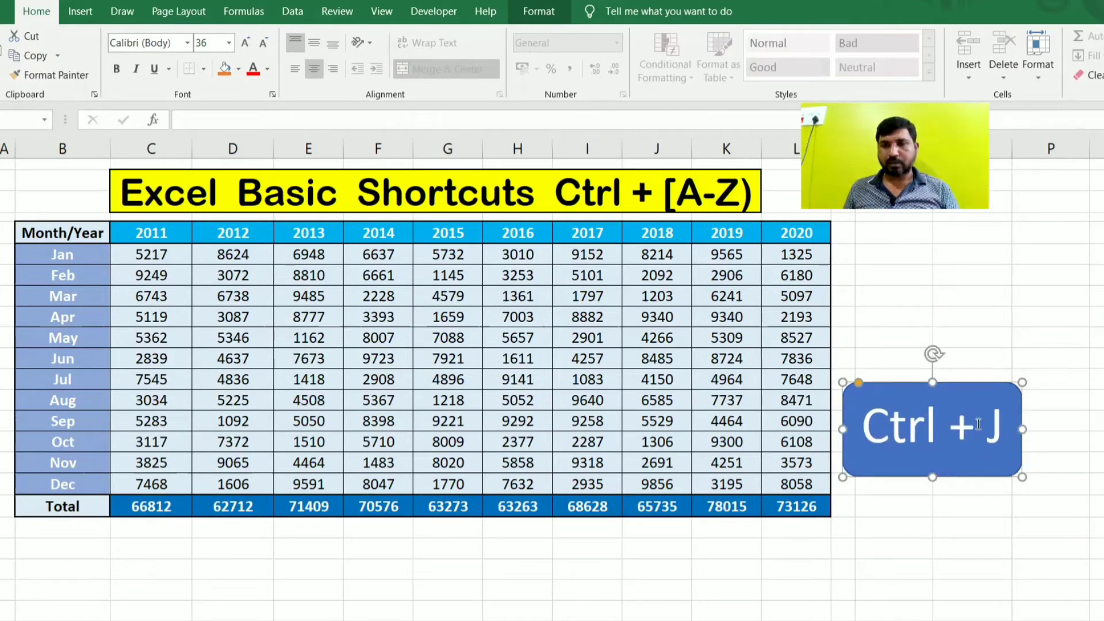
click(436, 192)
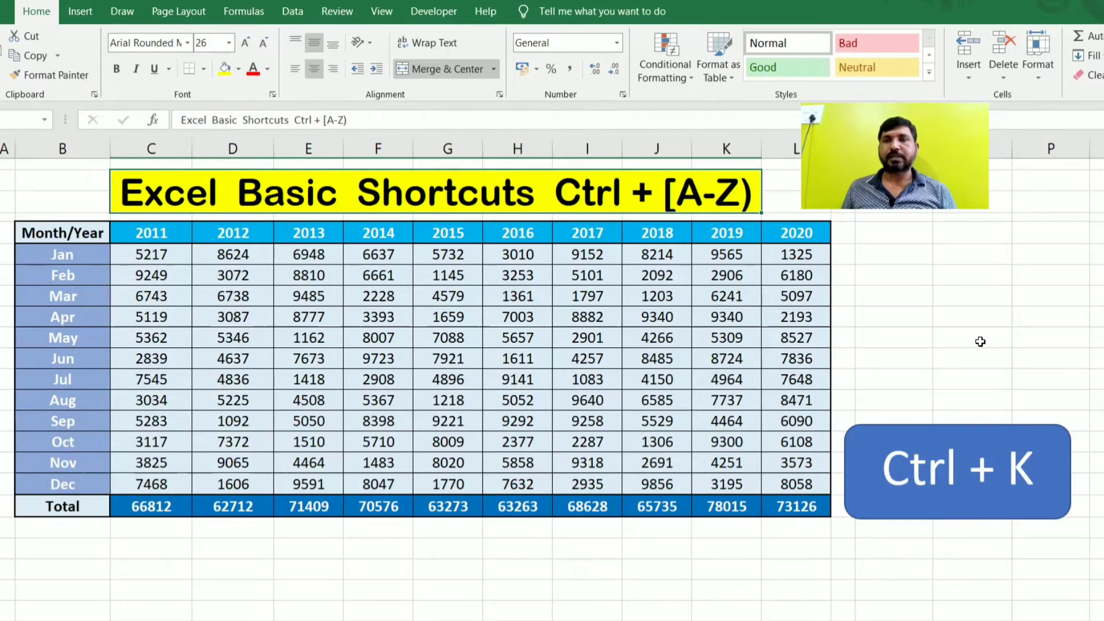
Enter the text Searach in cell N9, beside the April row, and keep that cell selected.
click(914, 318)
text(Searach)
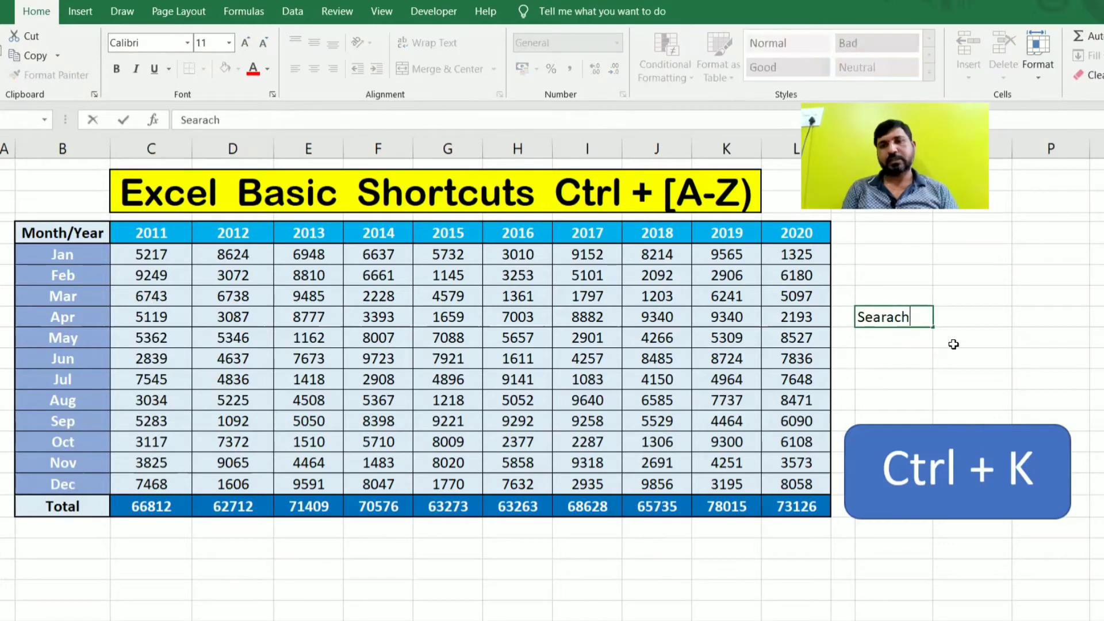
key(Return)
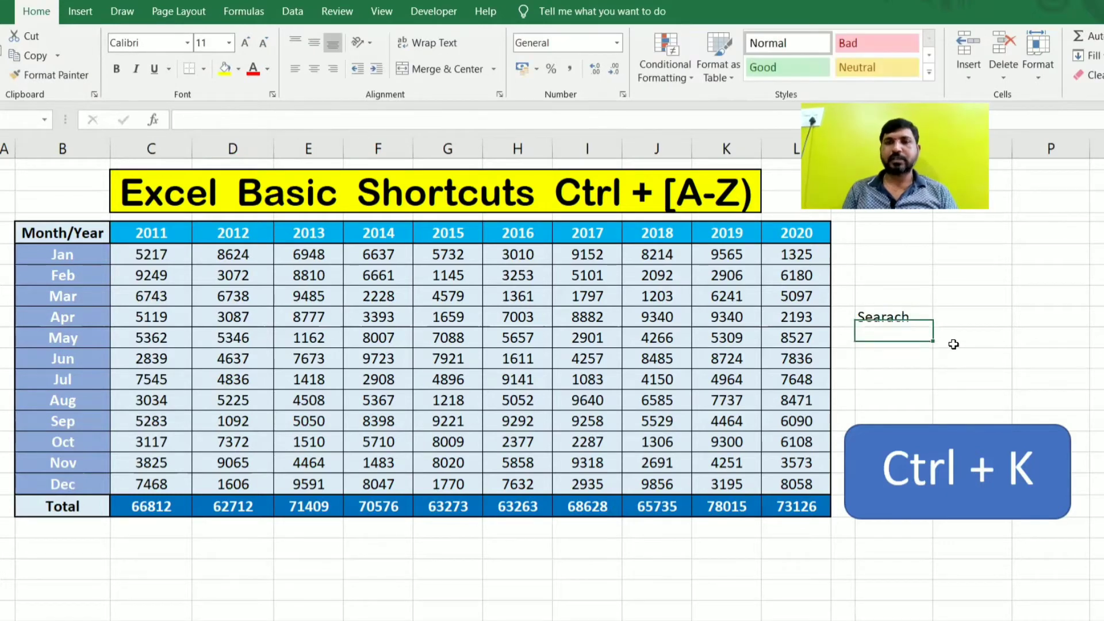
key(Up)
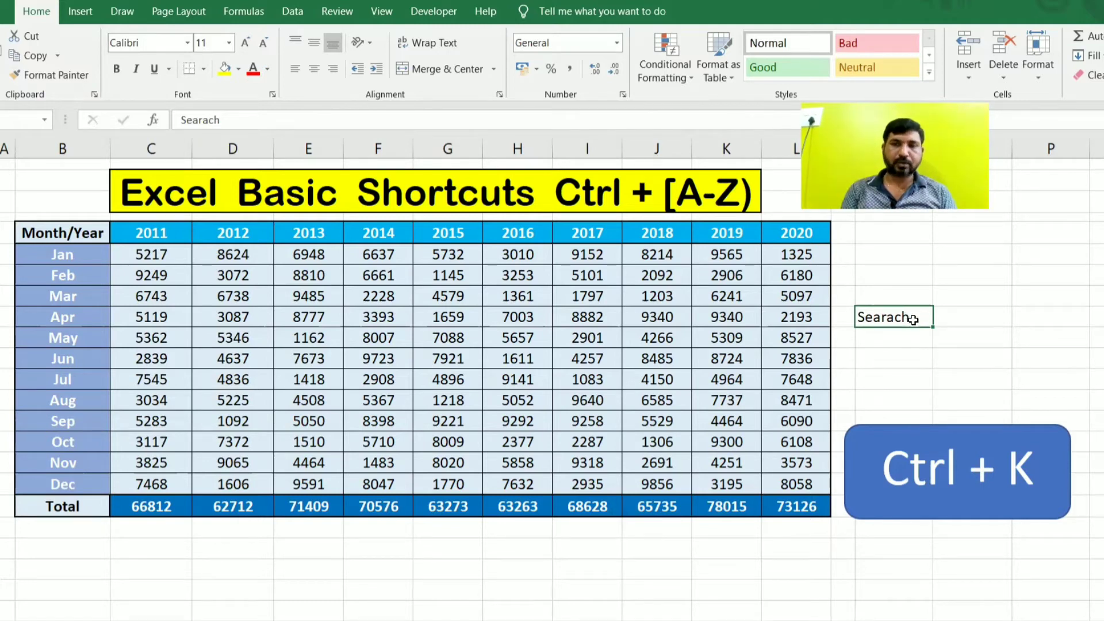
key(ctrl+k)
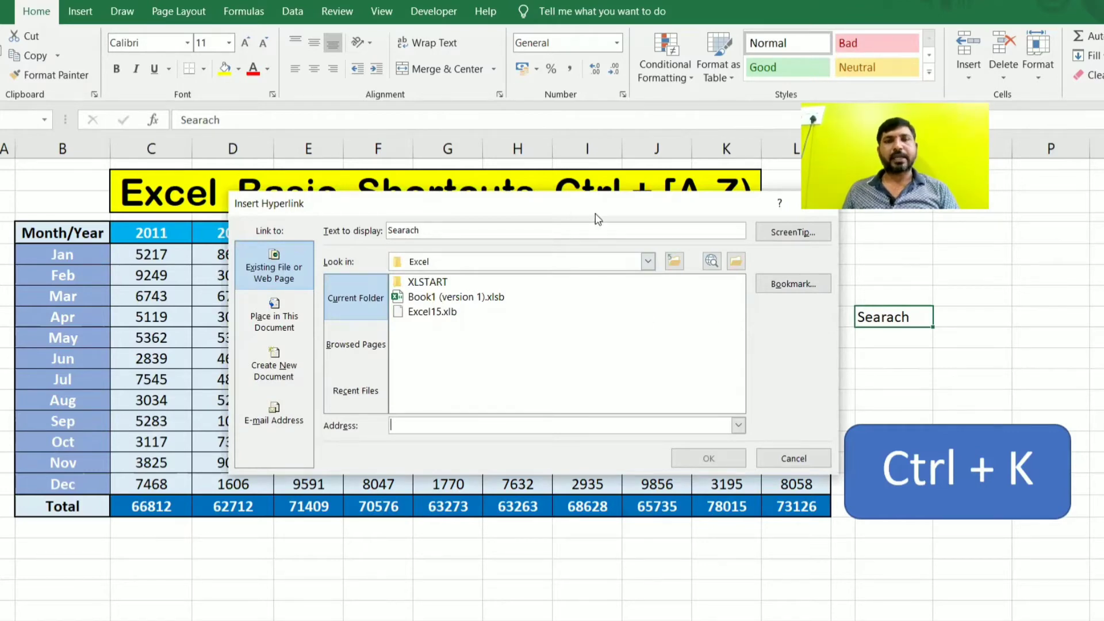
click(424, 425)
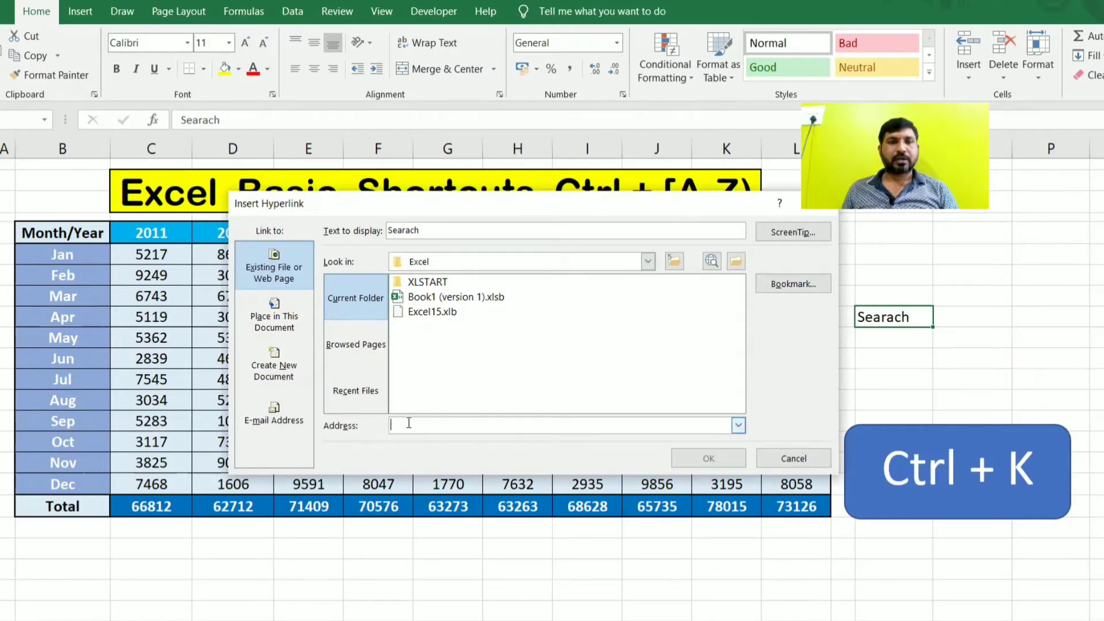
text(www)
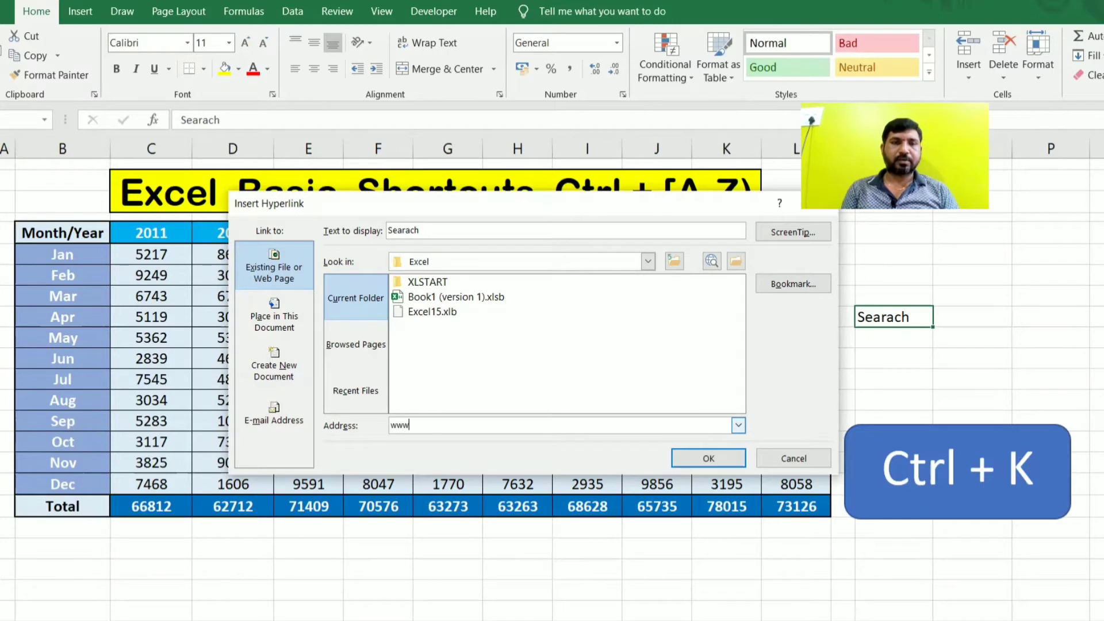
text(.go)
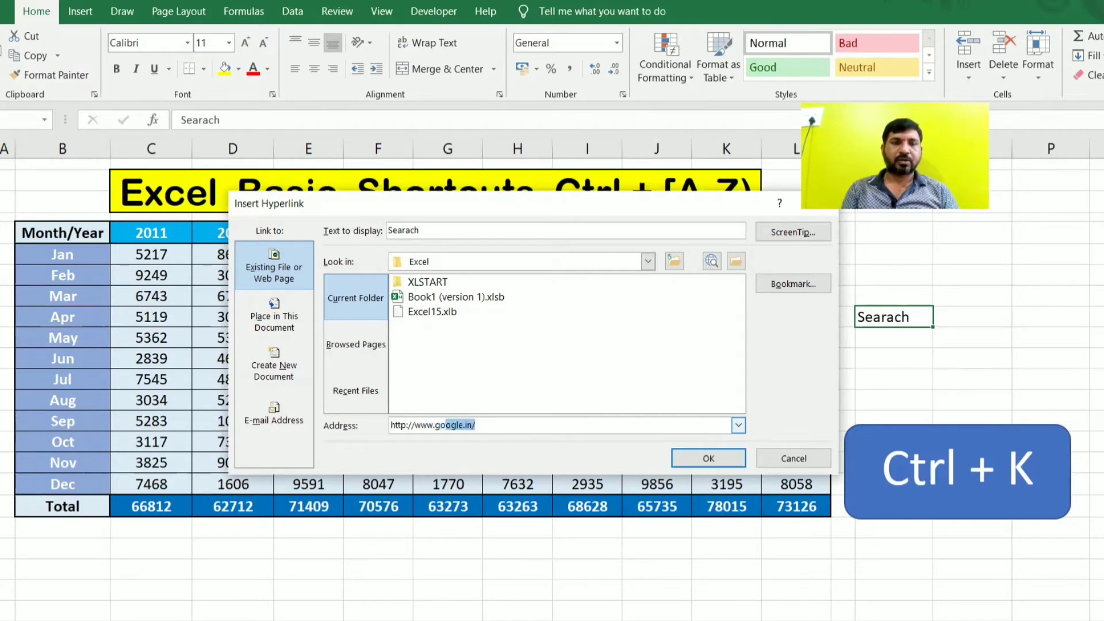
text(le)
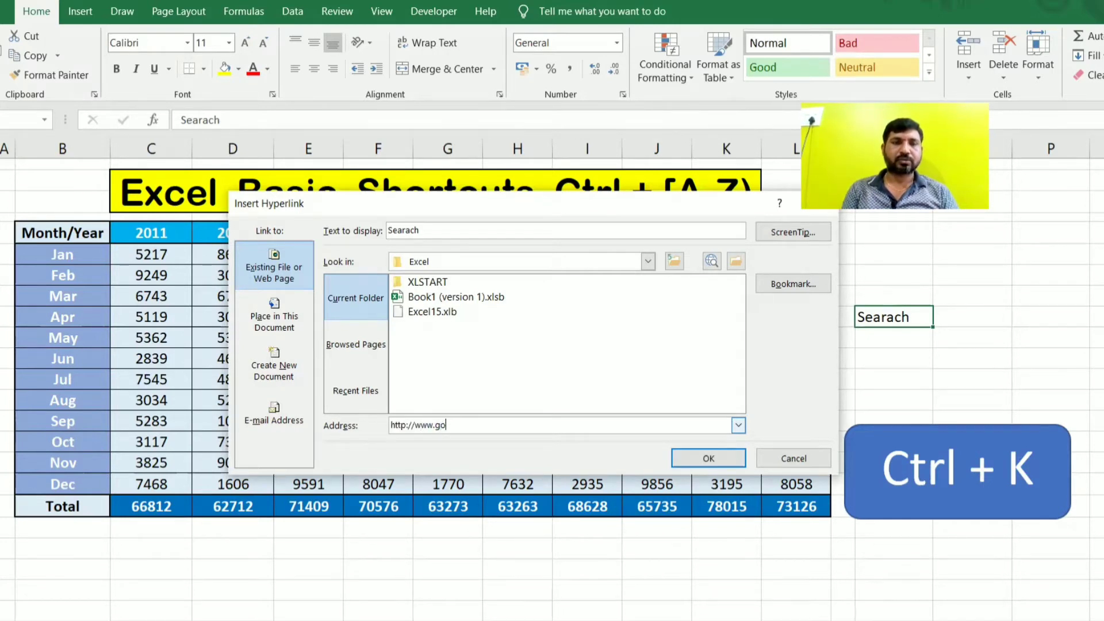
text(ogle.in/)
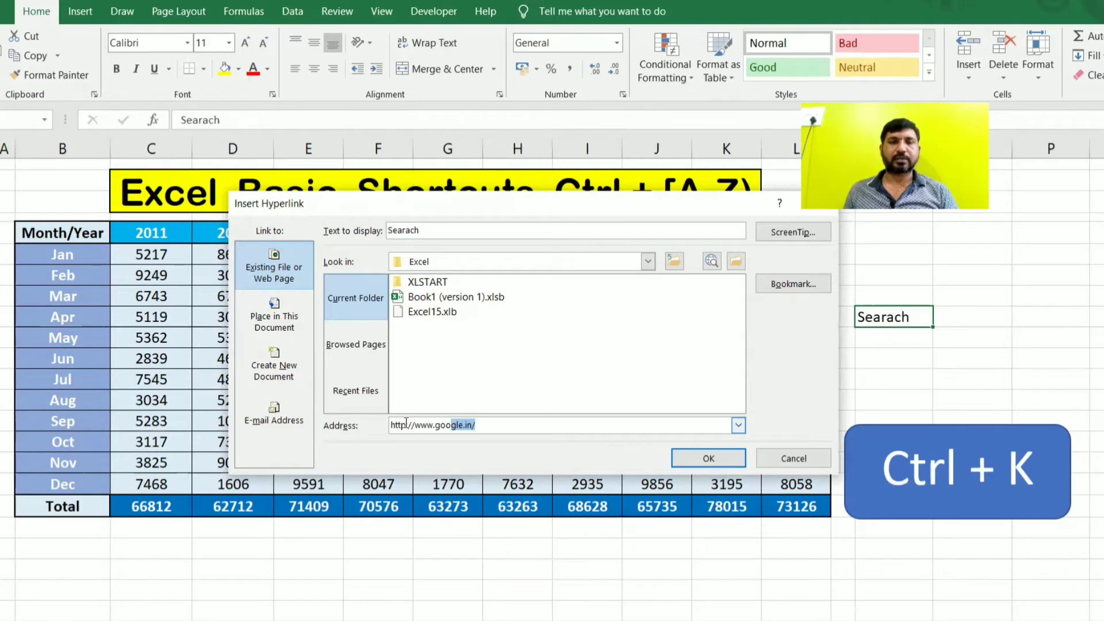
click(708, 458)
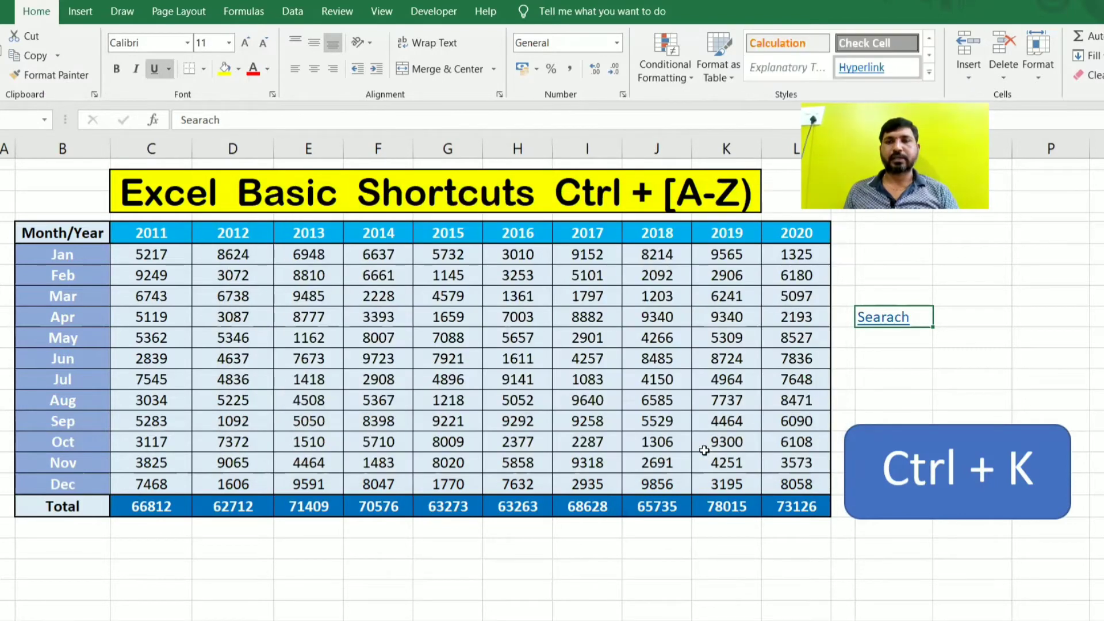
Follow the Searach link to check that it opens Google, close the web page, and return to the Excel sheet.
click(946, 360)
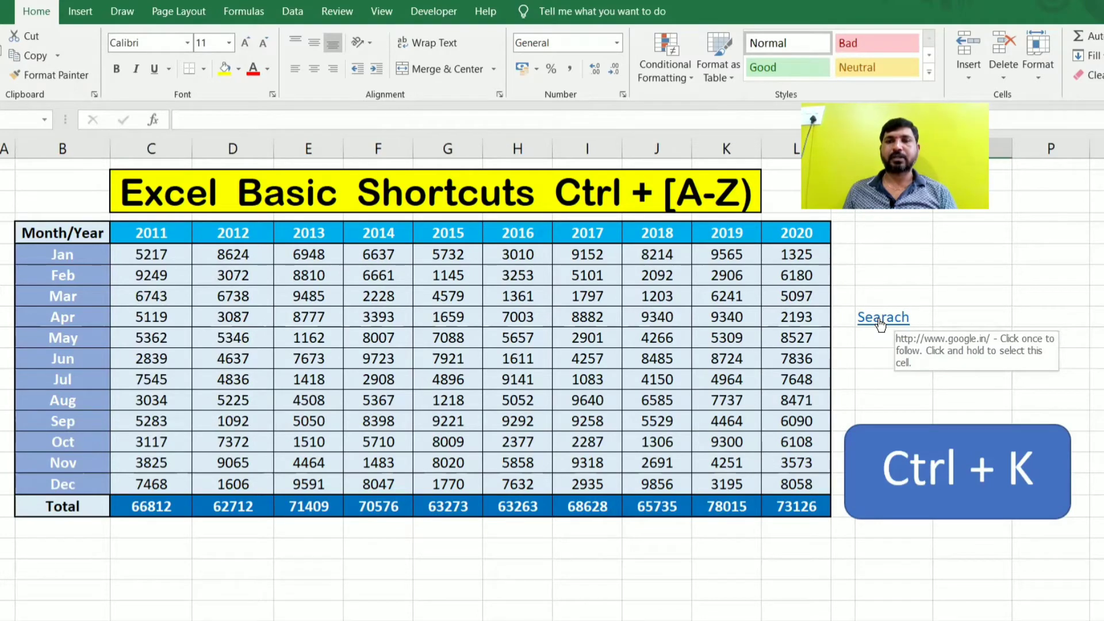
click(880, 323)
click(873, 326)
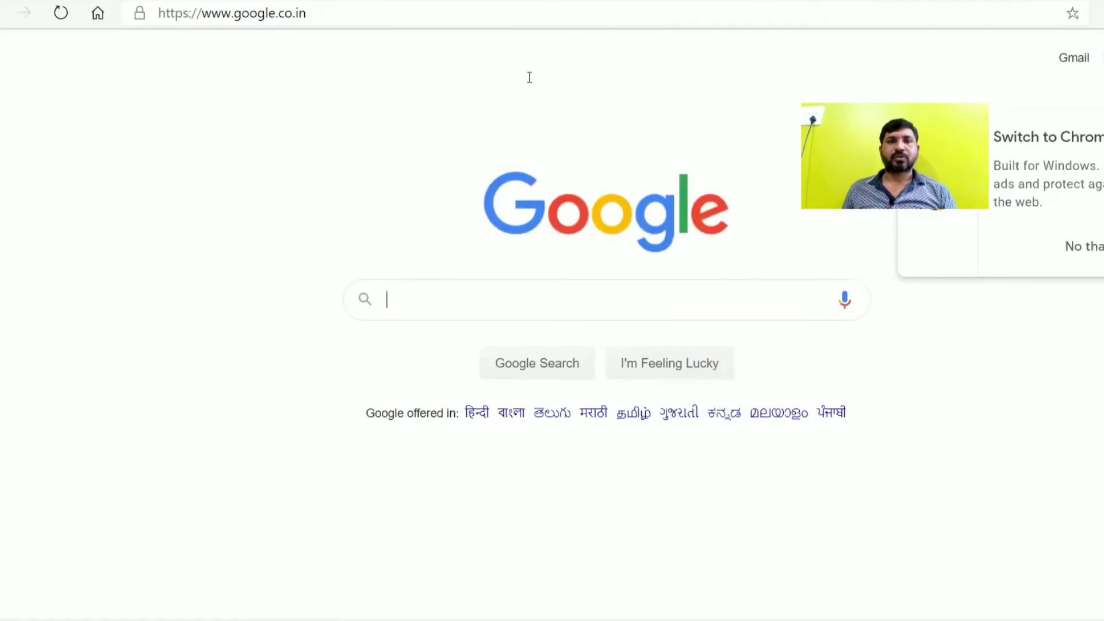
key(ctrl+w)
key(alt+Tab)
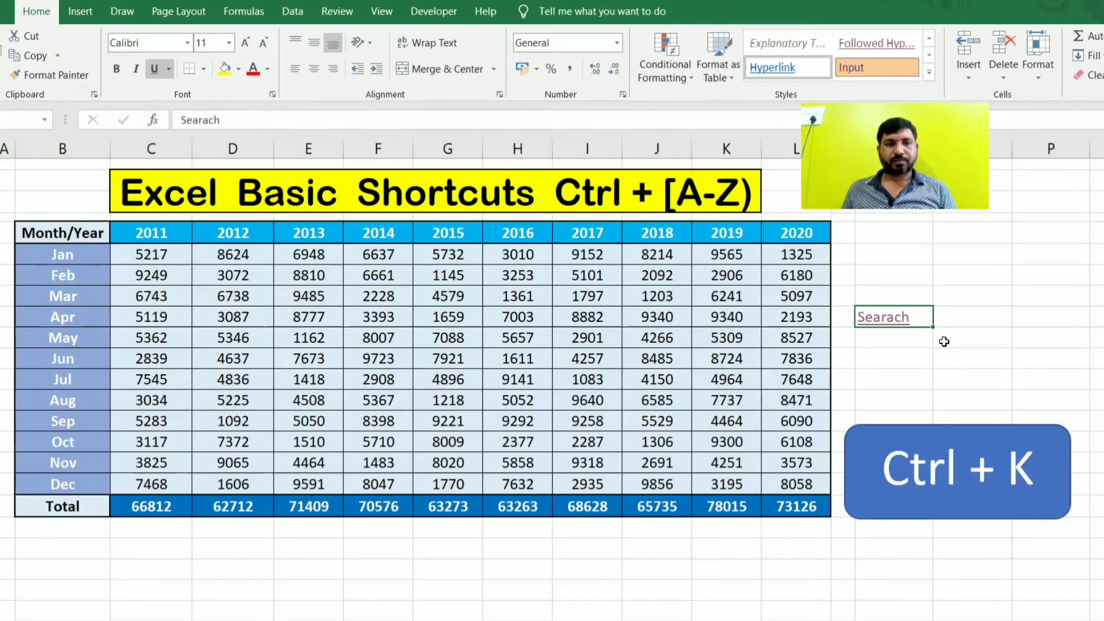
click(897, 358)
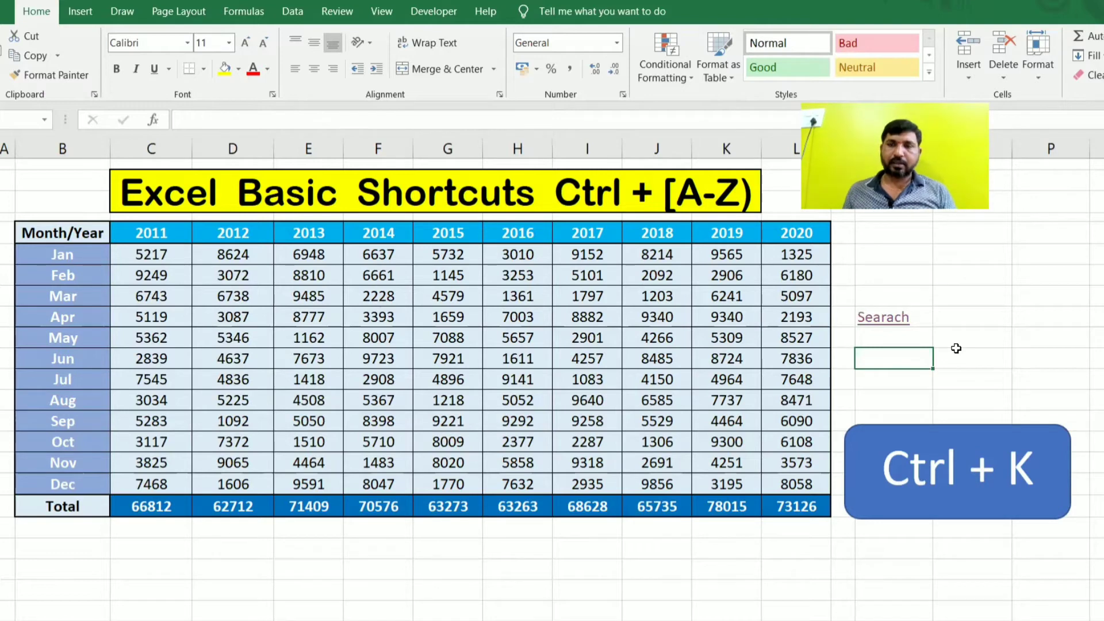
mouse_move(893, 324)
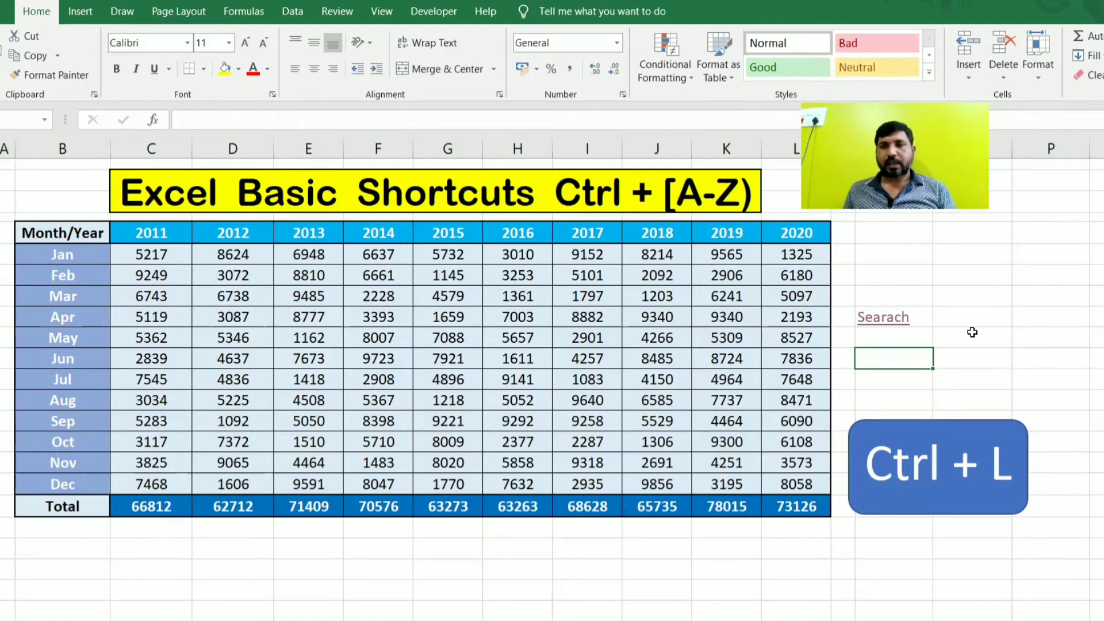
Create a table from the empty range O7:P9 without using existing headers.
drag(971, 276, 1043, 316)
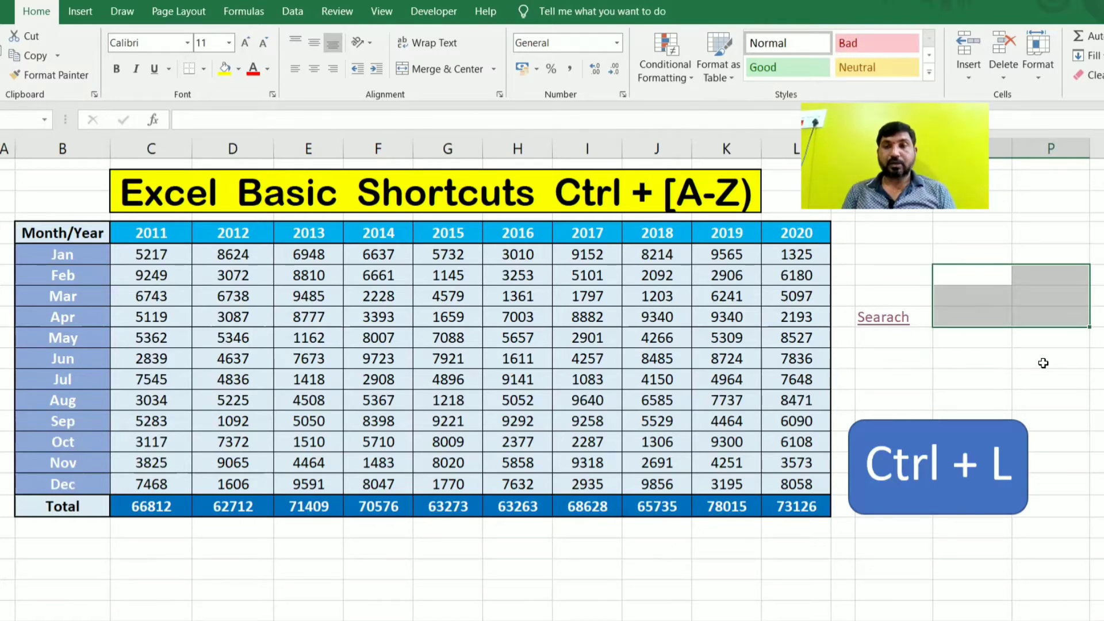
key(ctrl+l)
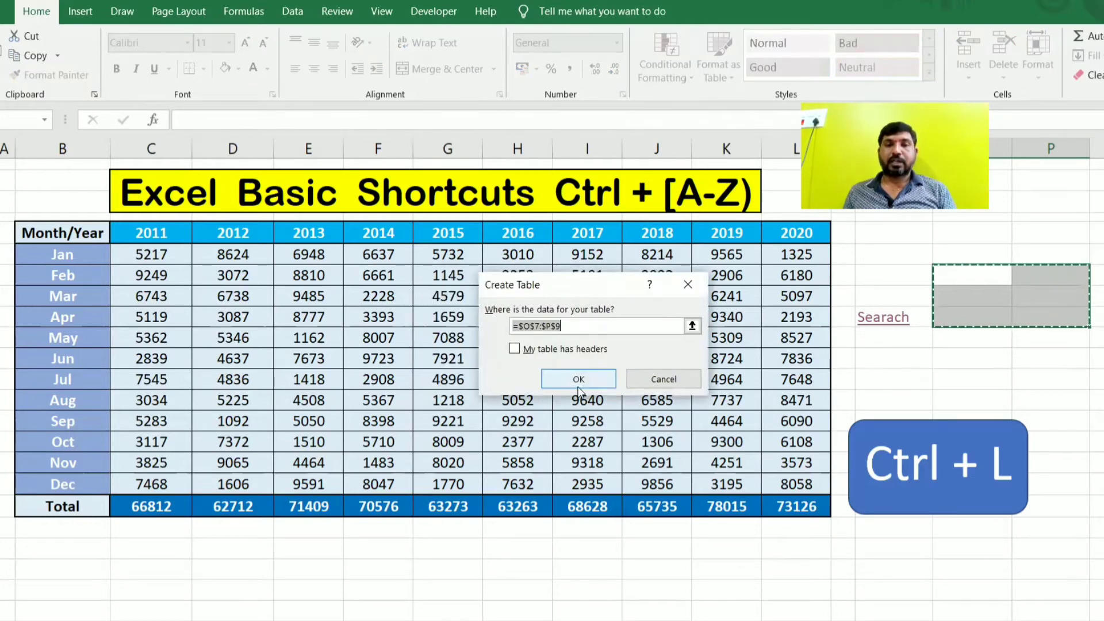
key(Return)
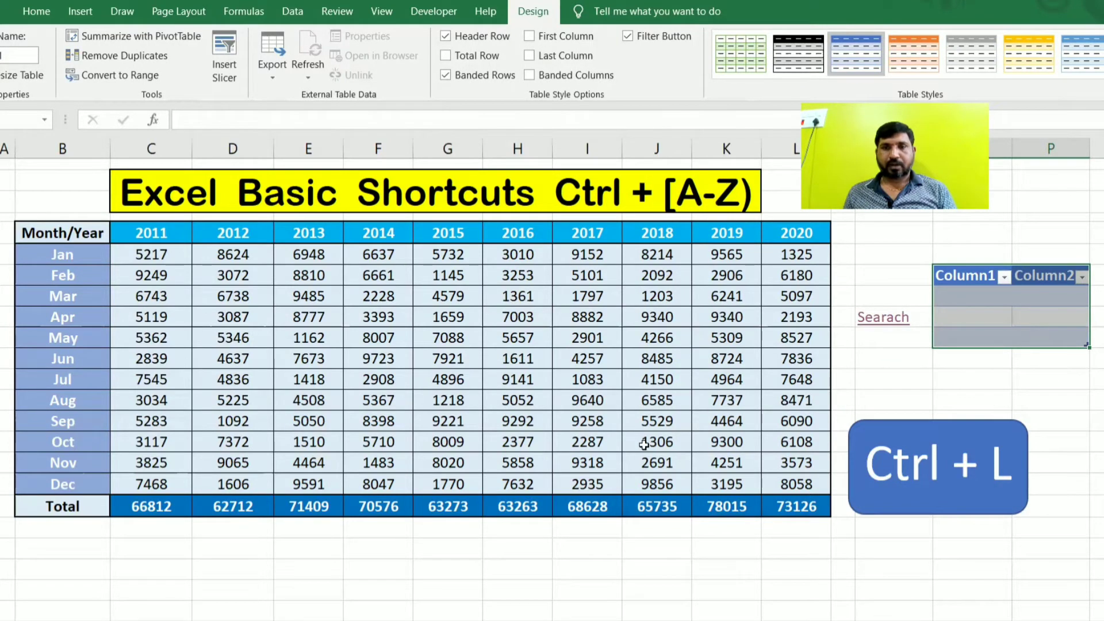
Convert the month/year data range B5:L18 into a table that has headers.
drag(59, 236, 795, 509)
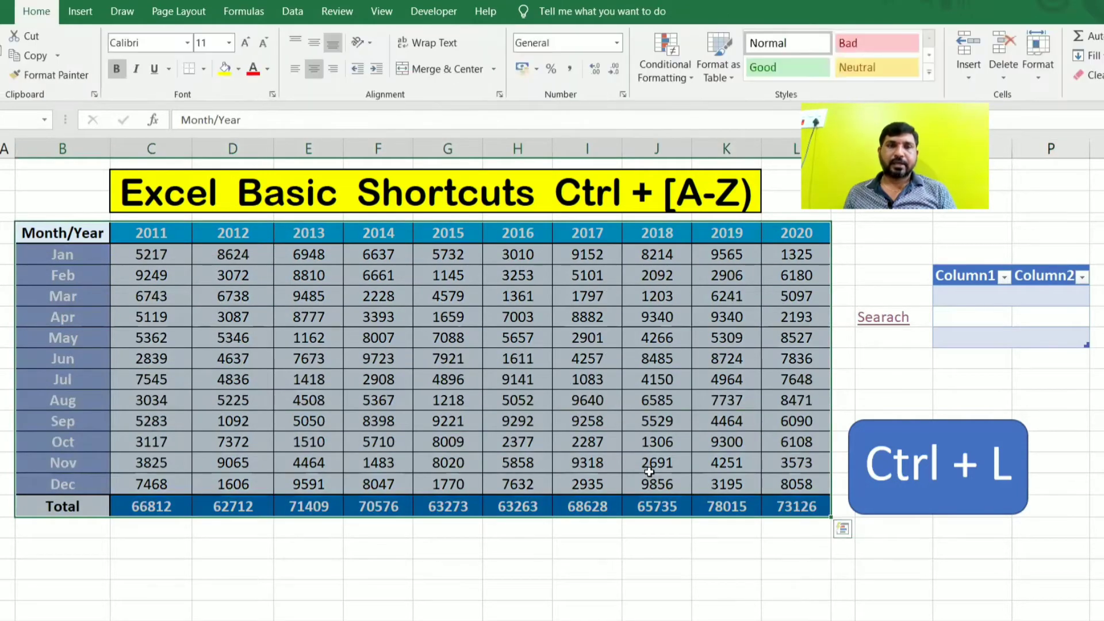
key(ctrl+l)
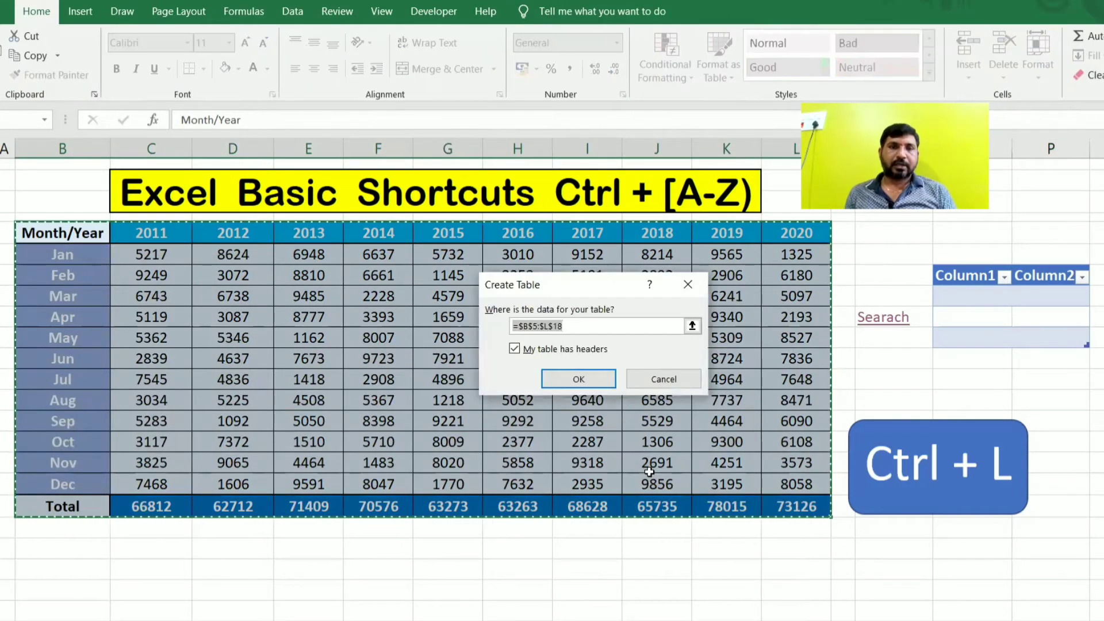
click(609, 380)
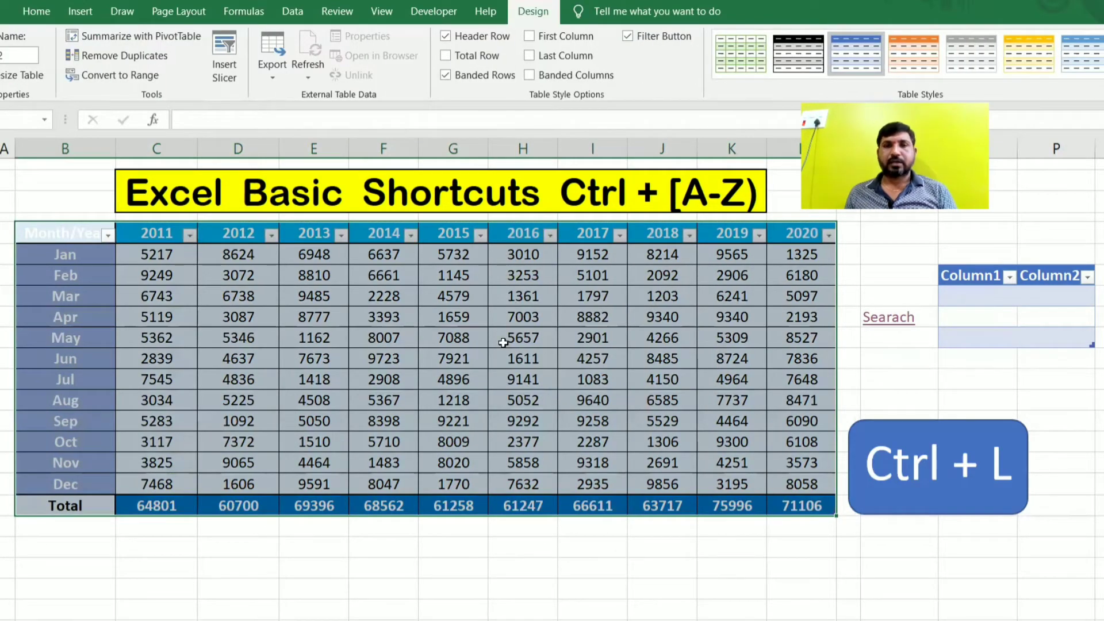
click(473, 341)
click(593, 380)
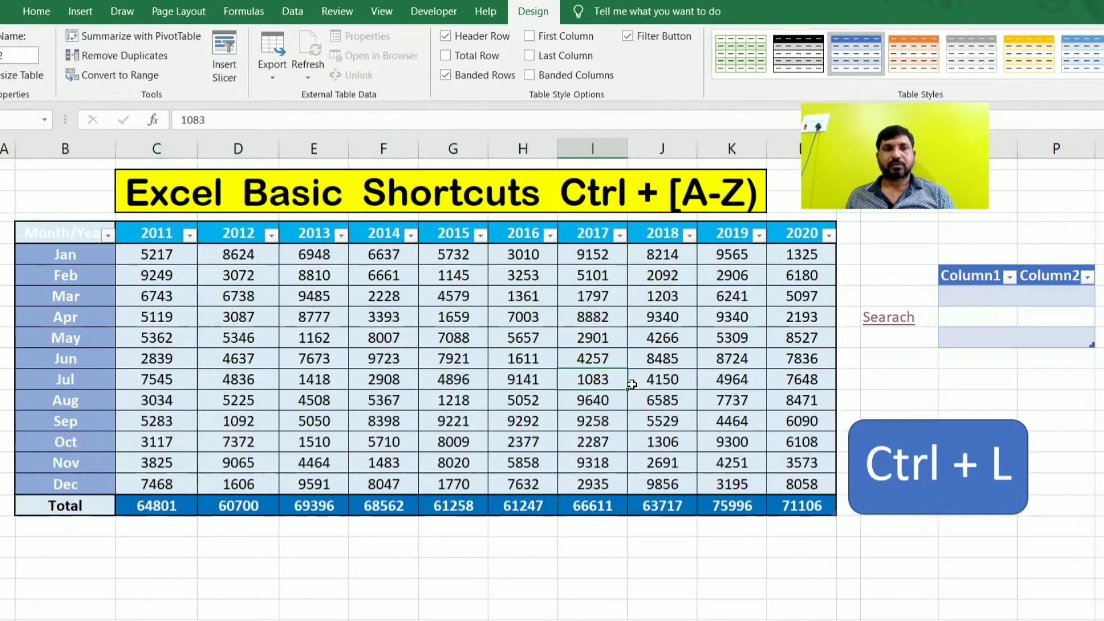
Undo the table conversion of the month/year data and the creation of the small table in O7:P9.
key(ctrl+z)
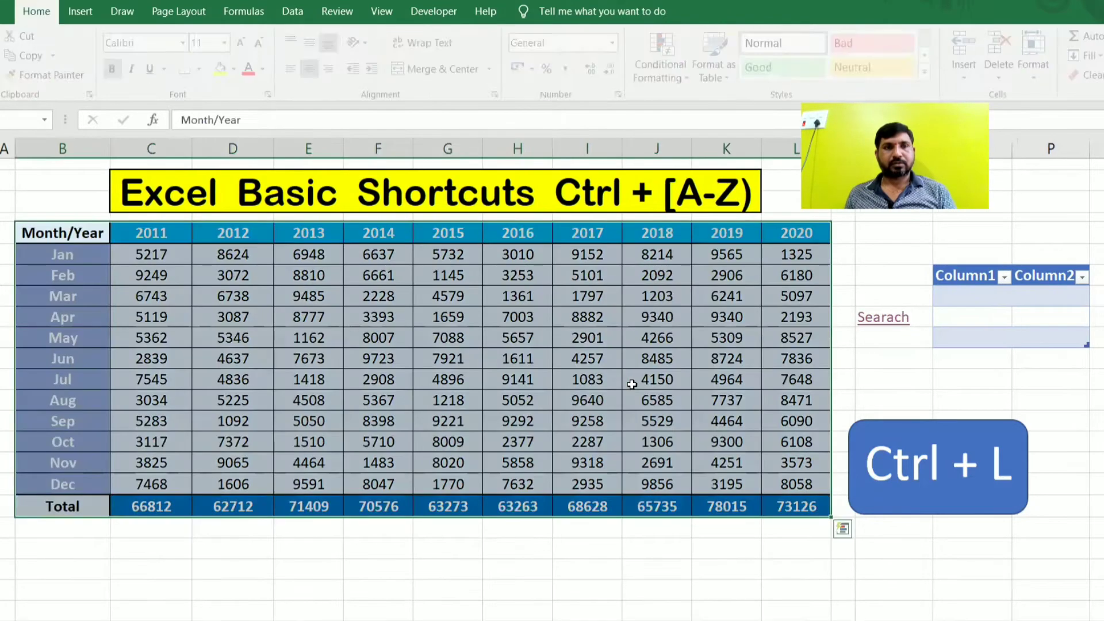
click(621, 380)
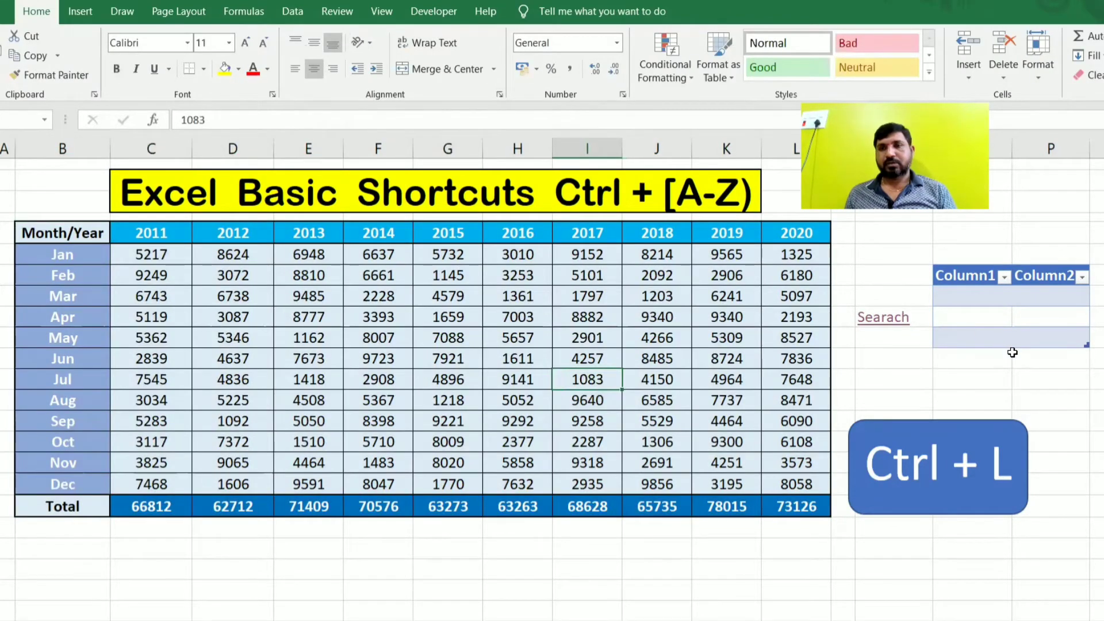
key(ctrl+z)
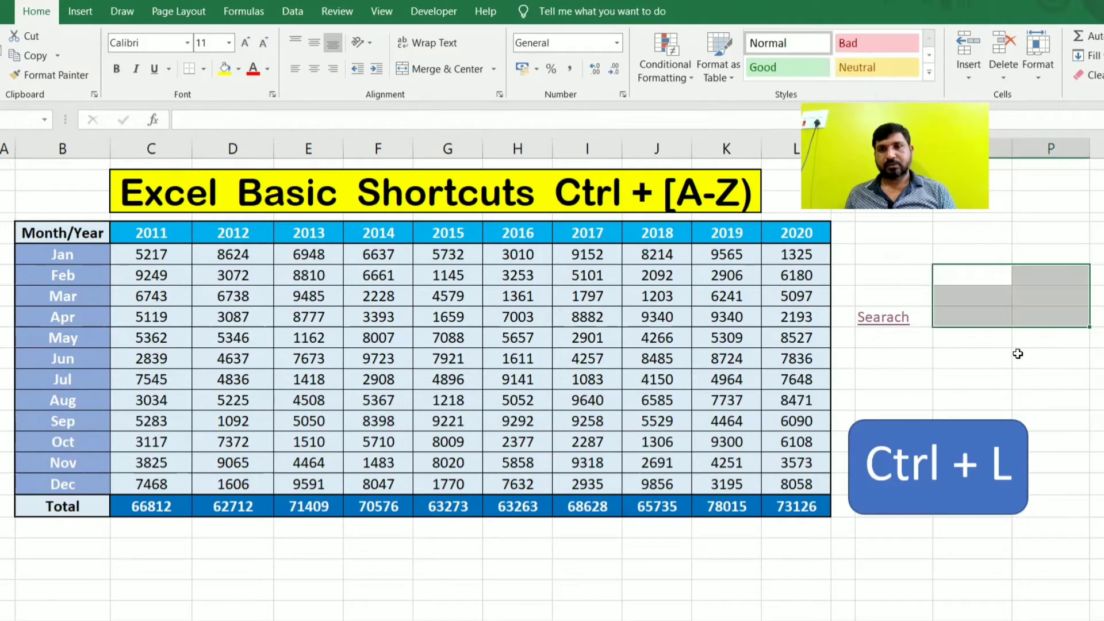
click(1015, 353)
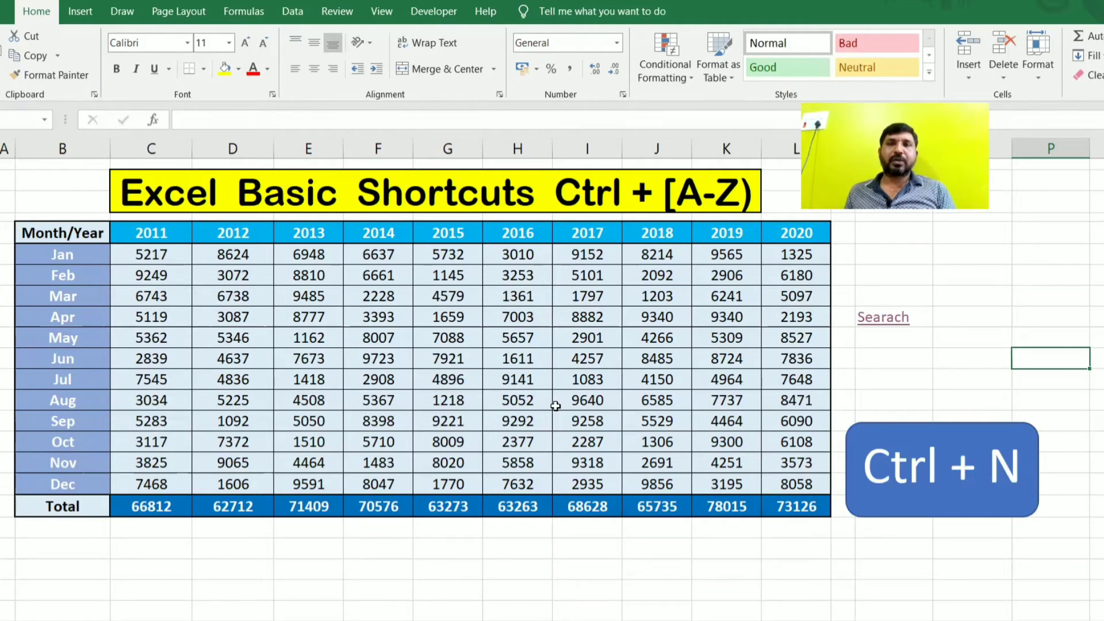
Create a new blank workbook and close it to return to the month/year sheet.
click(358, 353)
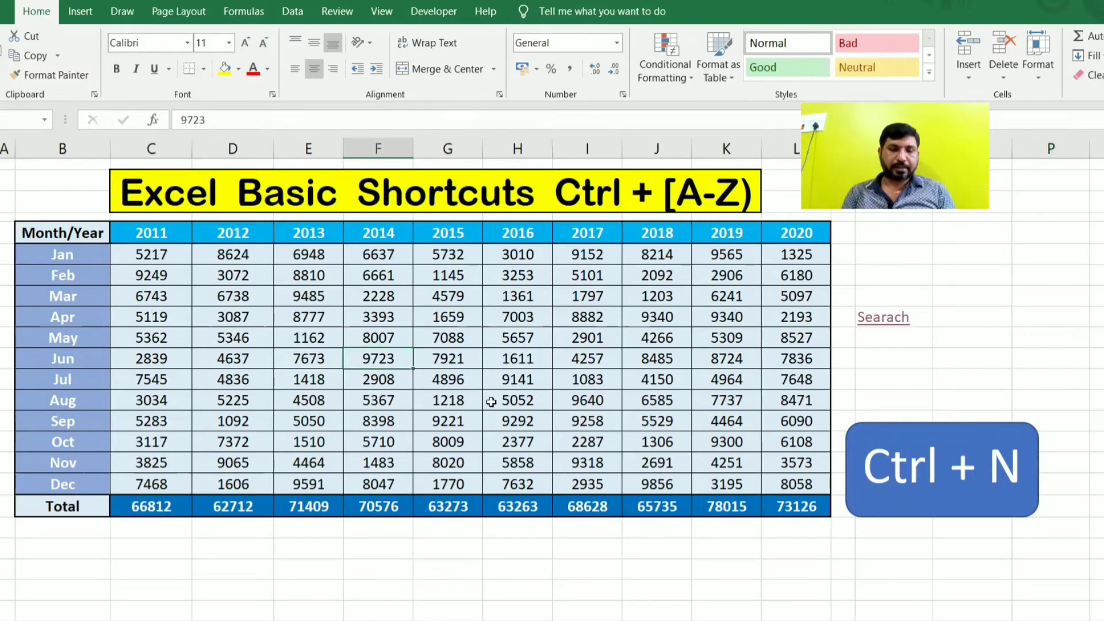
key(ctrl+n)
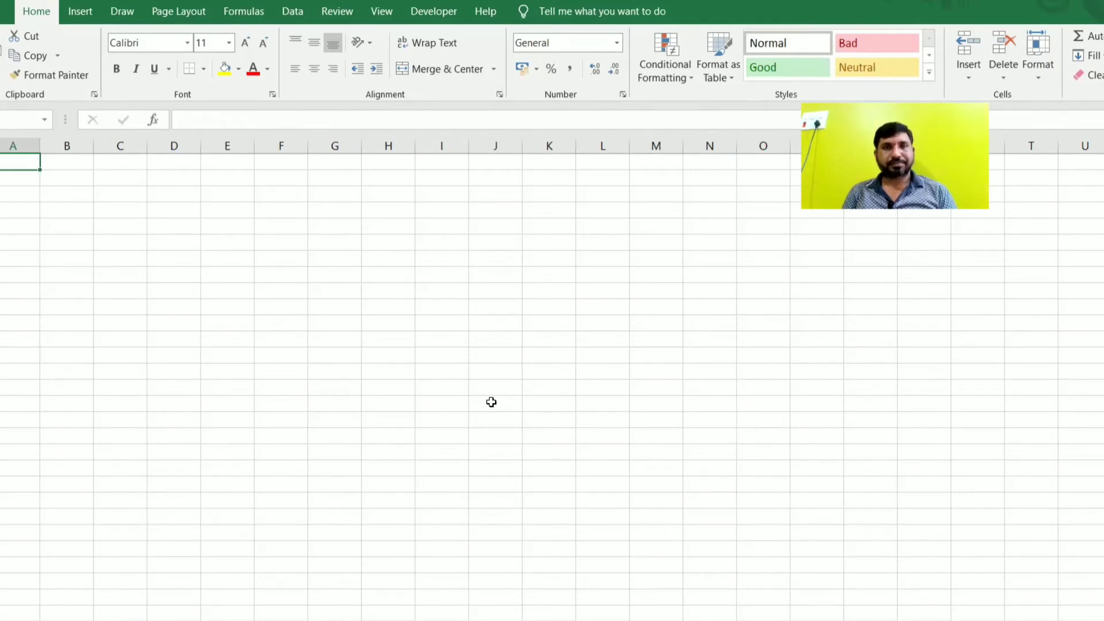
key(ctrl+w)
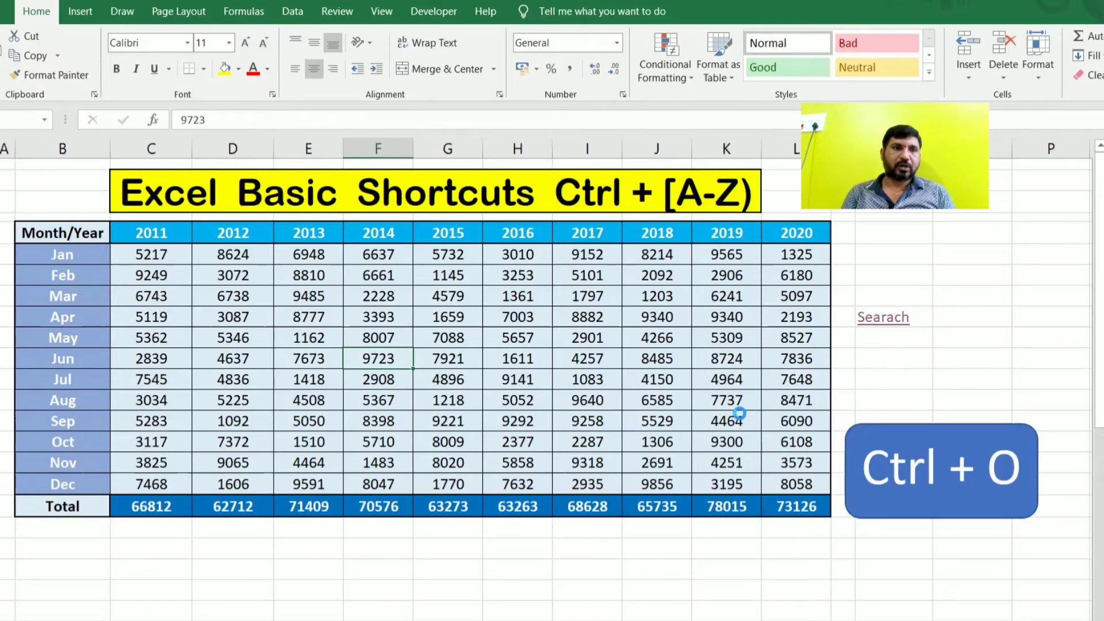
Browse to Book1 (version 1).xlsb in the Open dialog and return to the sheet without opening it.
key(ctrl+o)
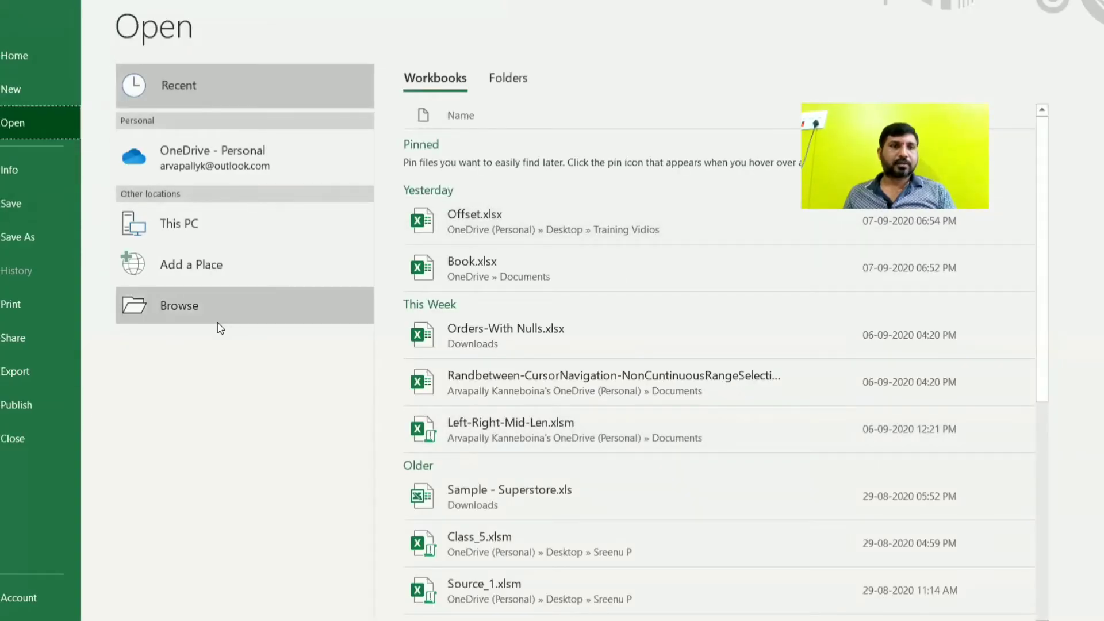
click(187, 307)
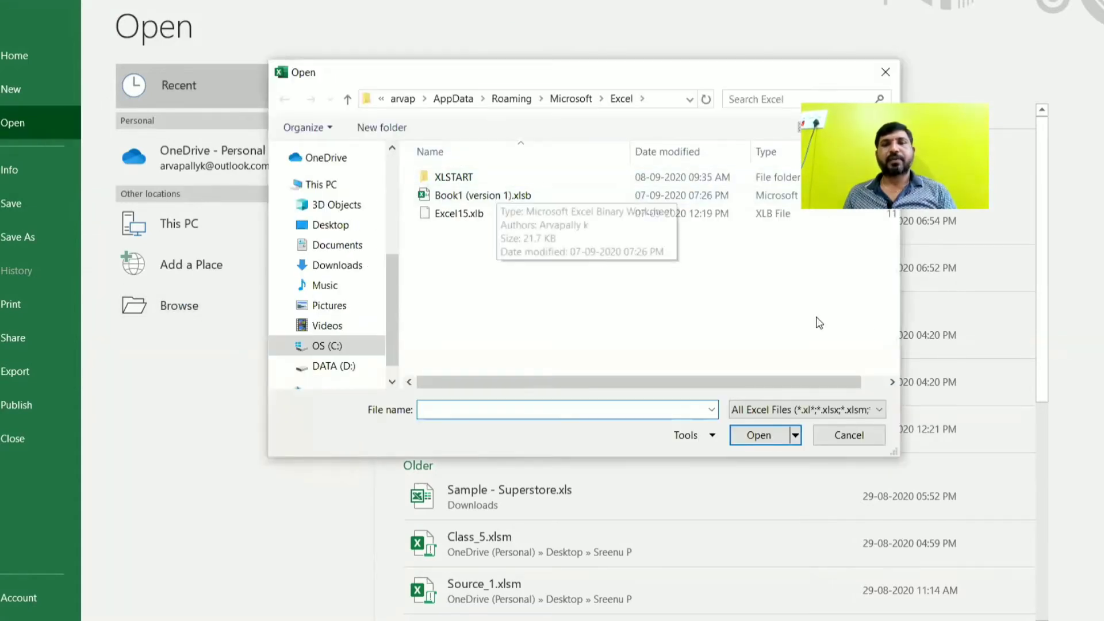
click(455, 196)
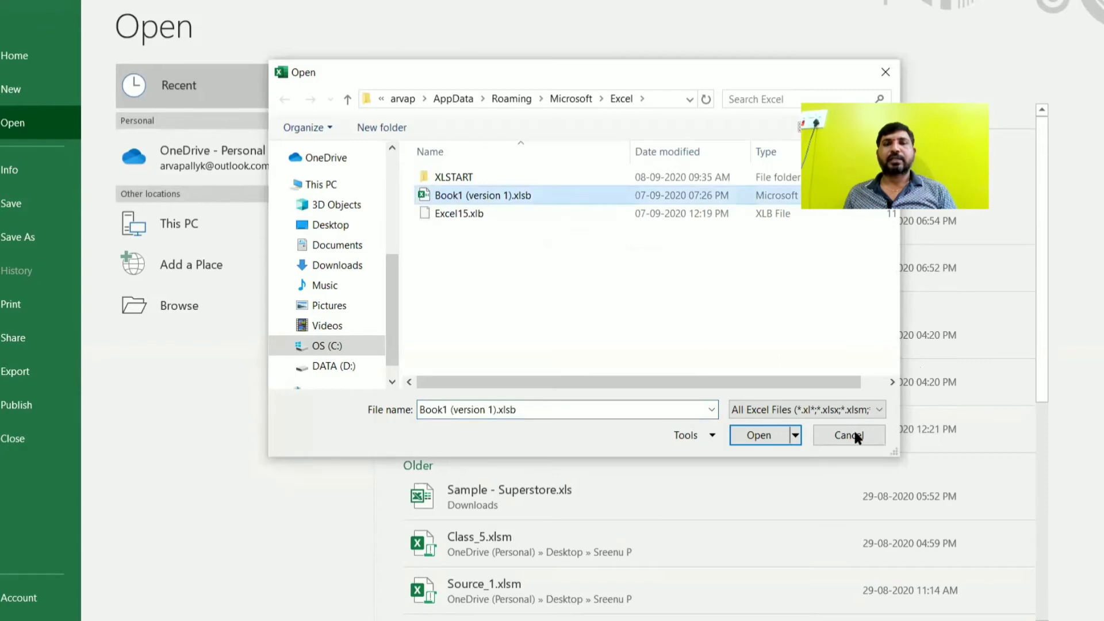
click(855, 440)
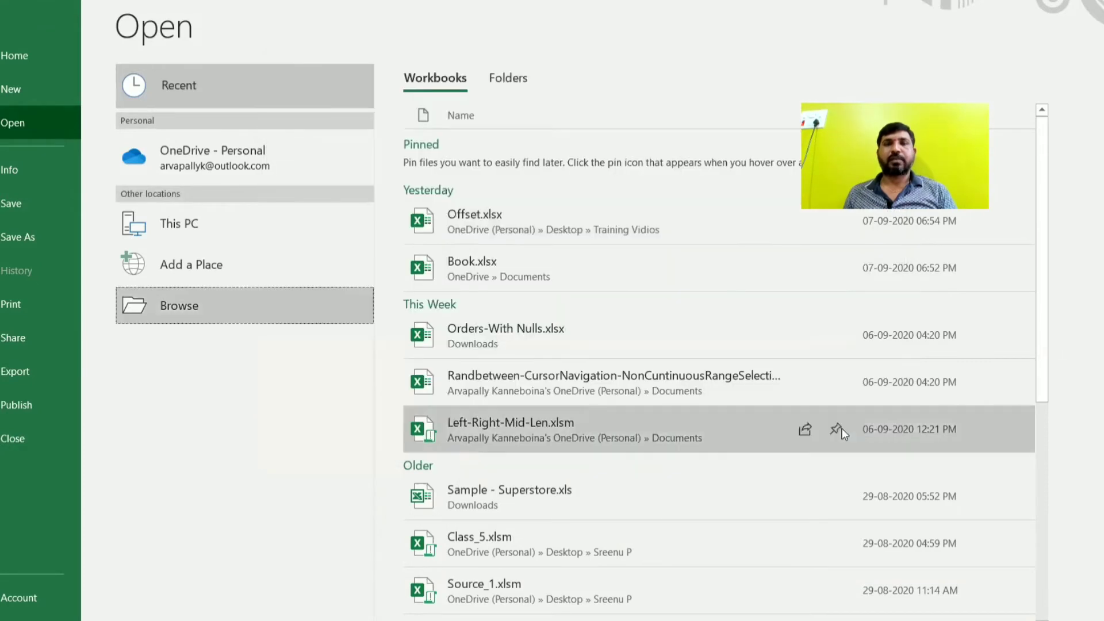
key(Escape)
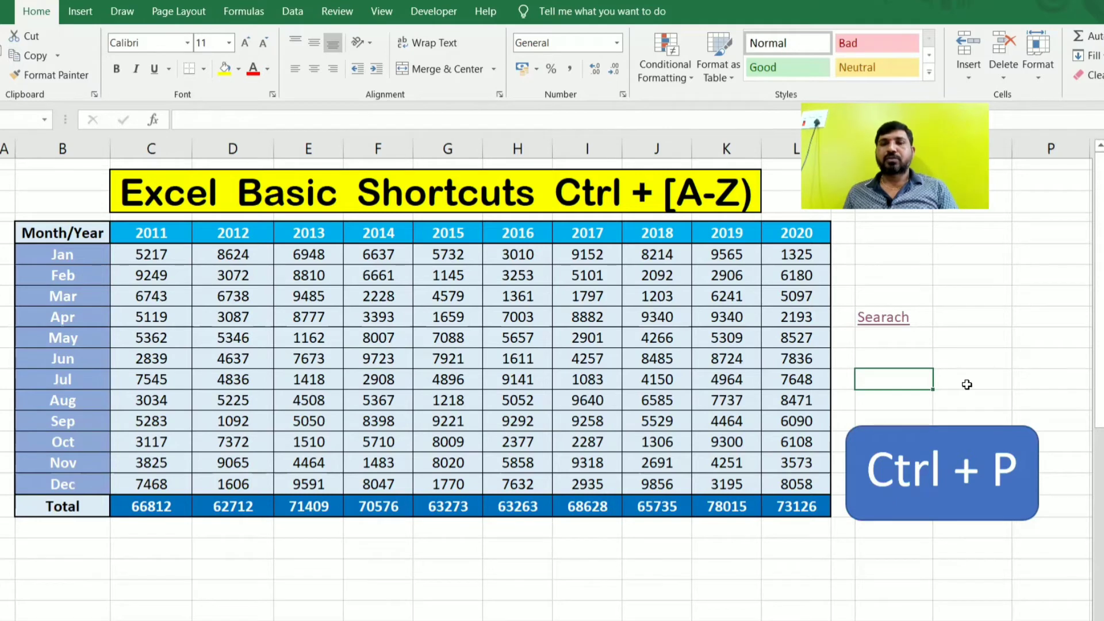
View the month/year sheet's print settings and preview, and return to the sheet without printing.
click(229, 319)
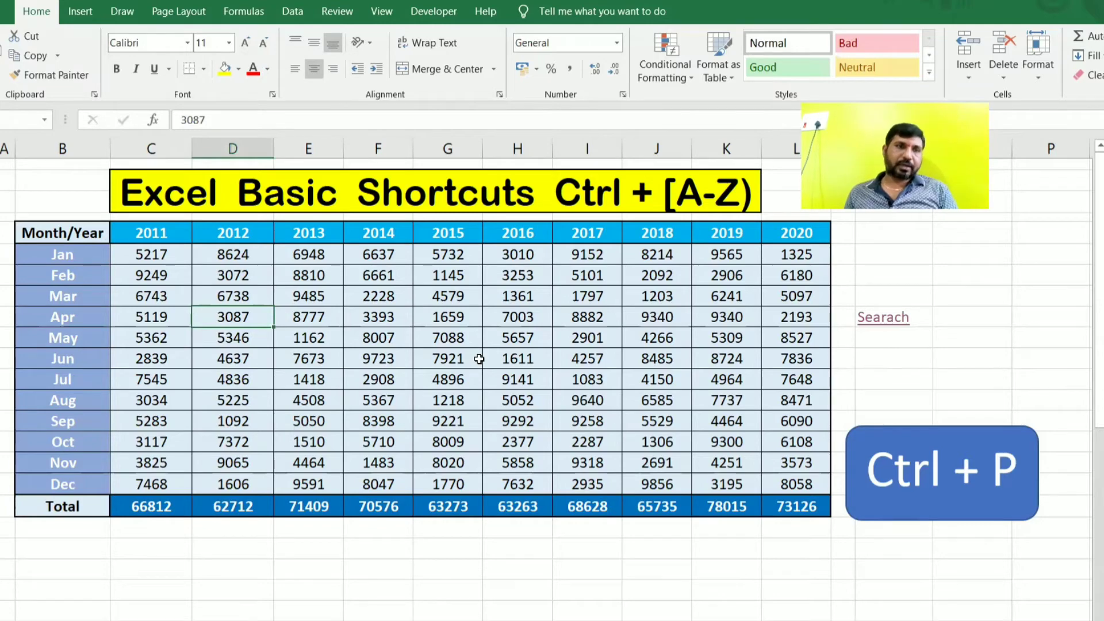
key(ctrl+p)
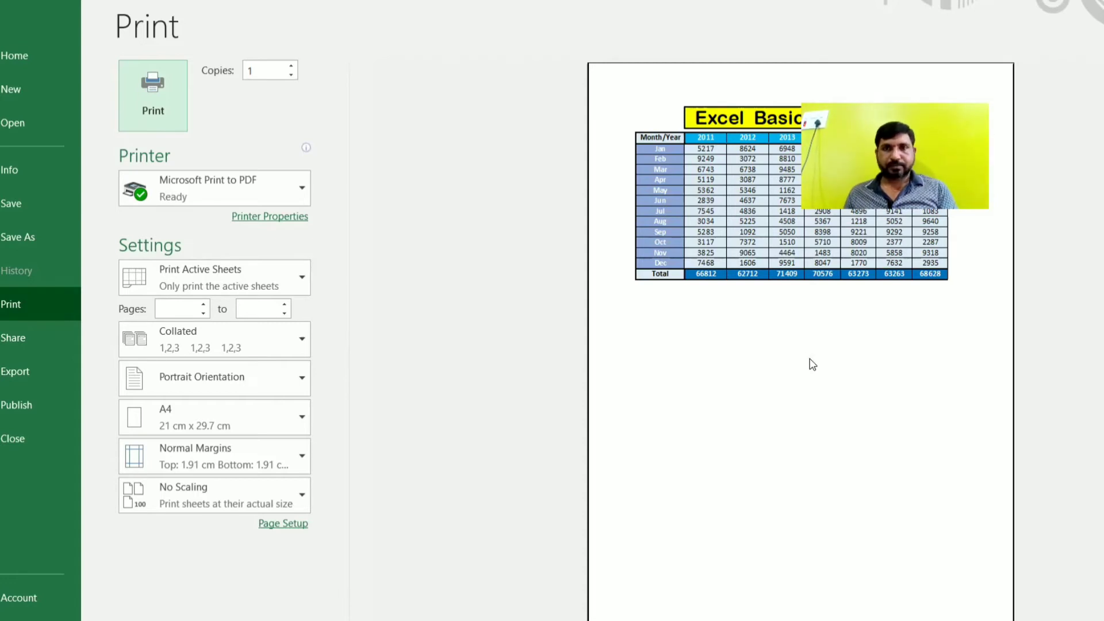
key(Escape)
click(466, 358)
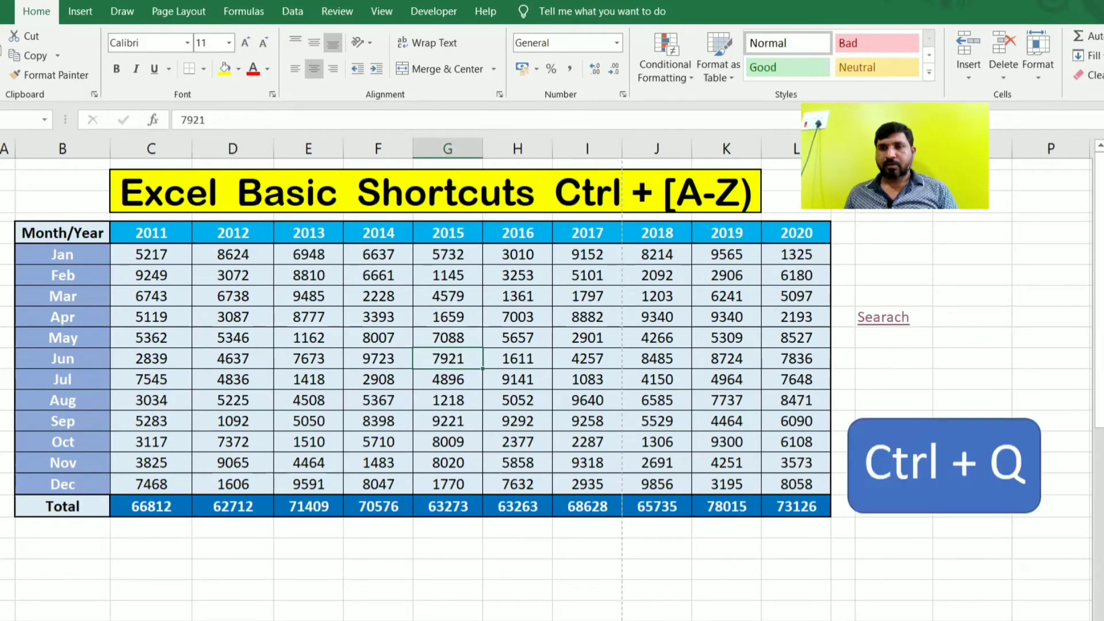
Create another blank workbook and return to the month/year sheet.
click(327, 341)
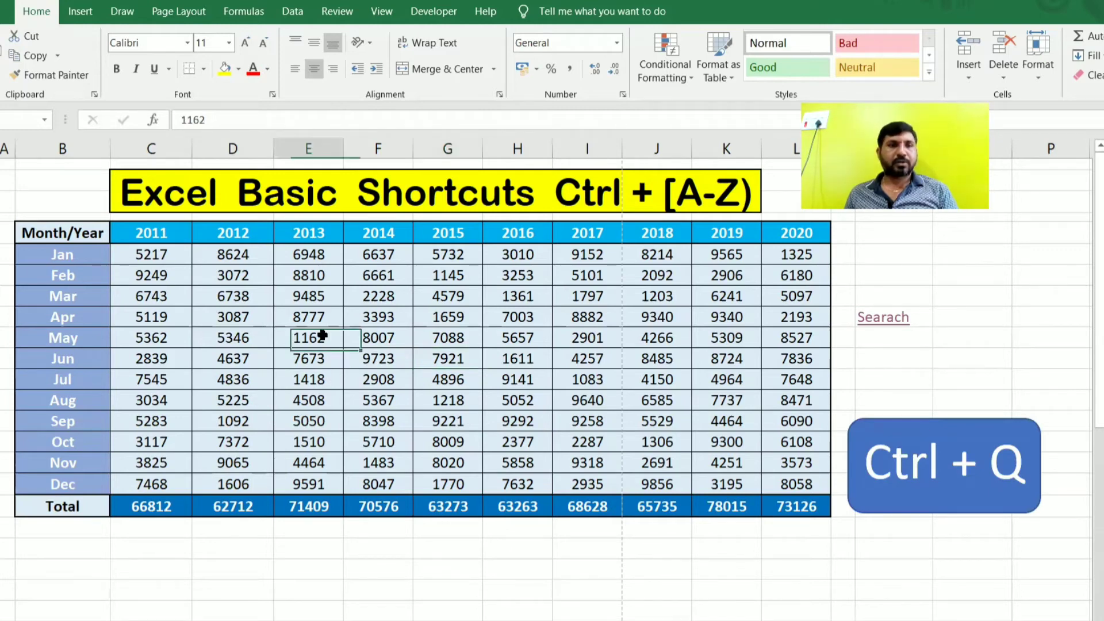
key(ctrl+n)
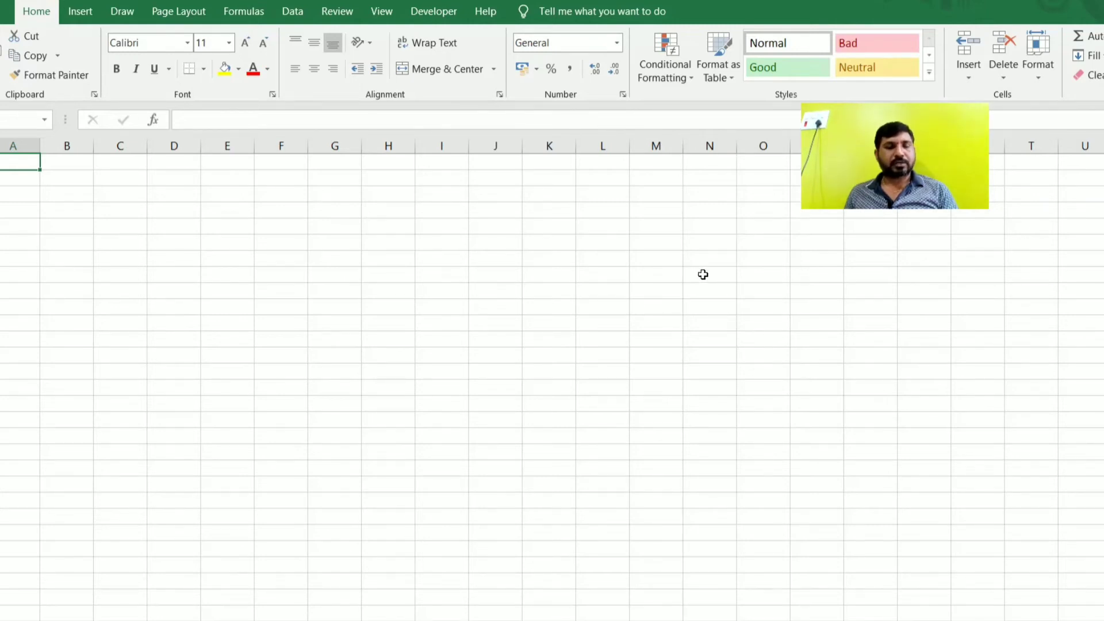
click(348, 276)
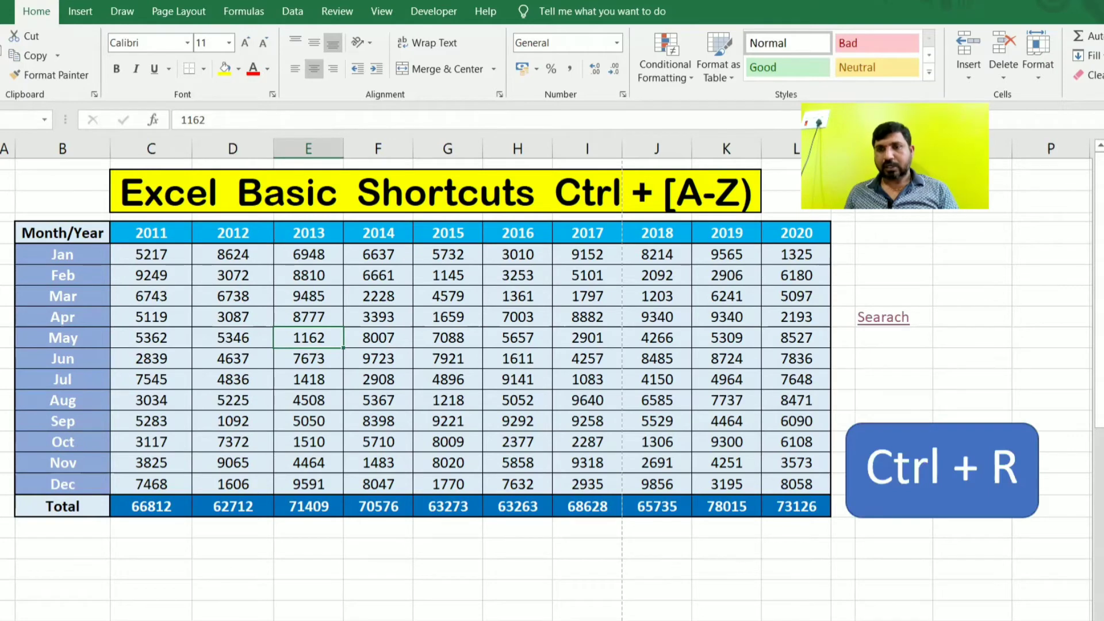
Clear the Searach link from the range N8:N10 beside the data table.
click(950, 357)
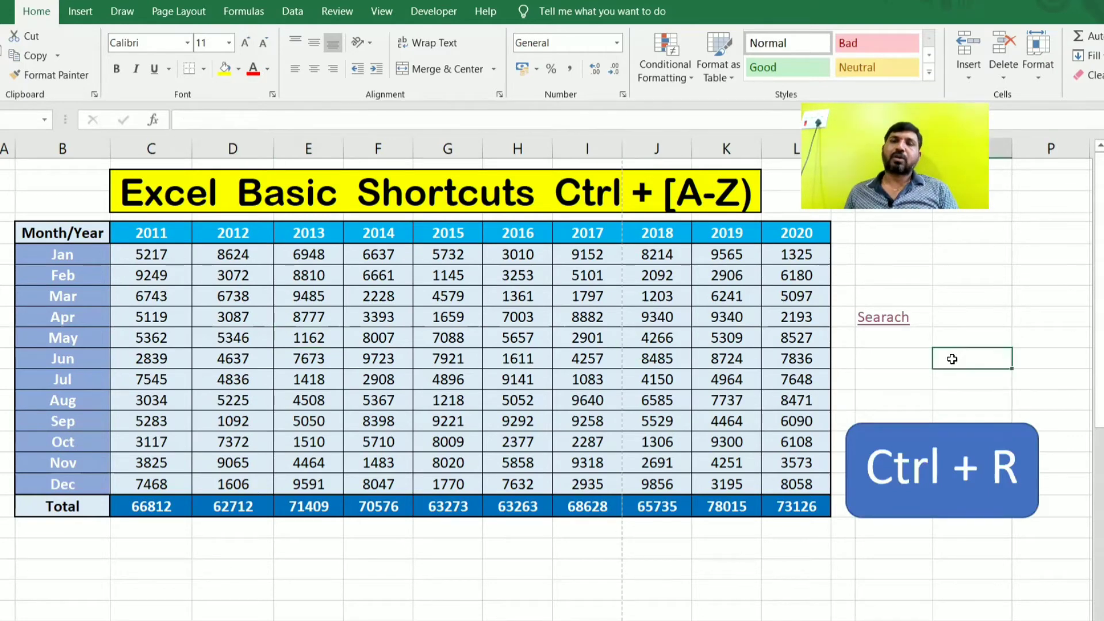
drag(907, 295, 903, 351)
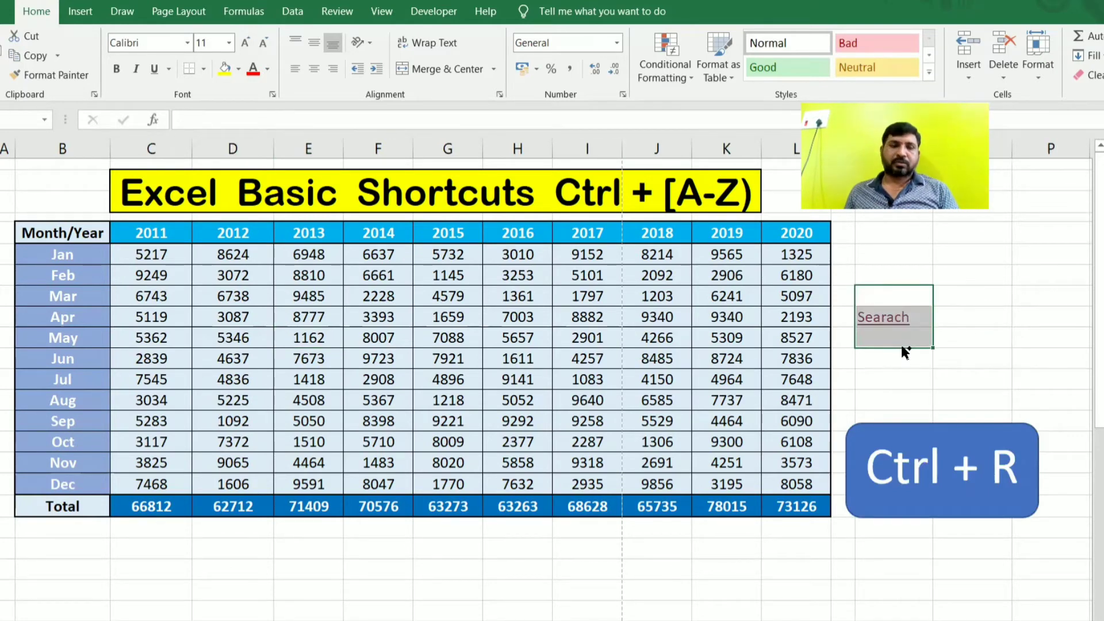
key(ctrl+r)
click(965, 334)
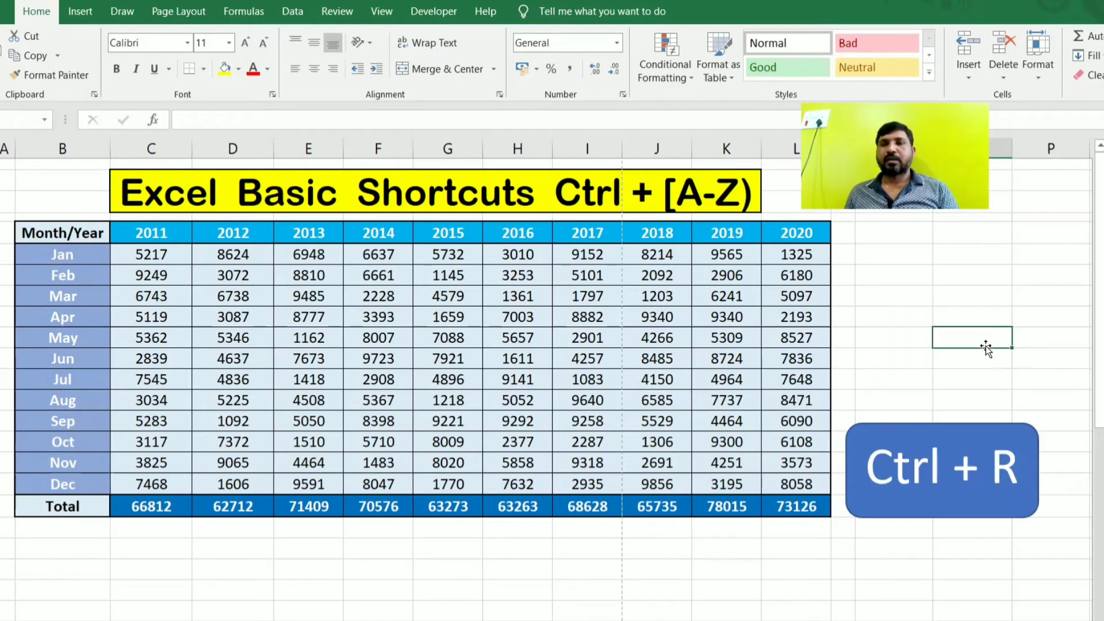
drag(907, 297, 992, 363)
click(948, 382)
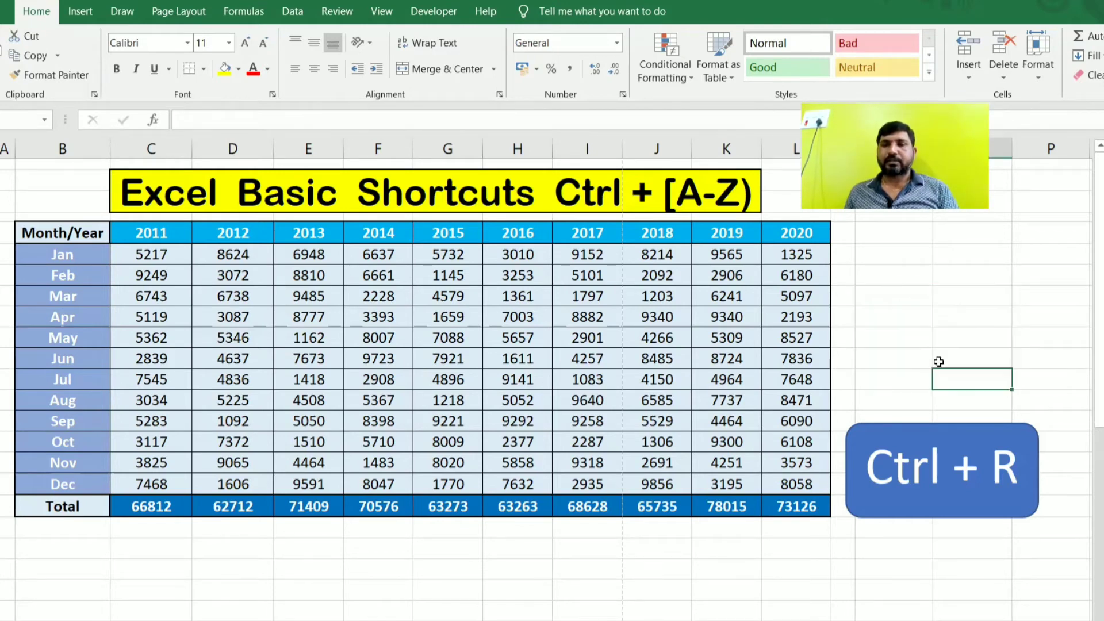
Enter Jan in N8 and fill the month series down to Mar in N10.
mouse_move(908, 294)
mouse_down()
mouse_move(912, 345)
mouse_move(913, 298)
mouse_up()
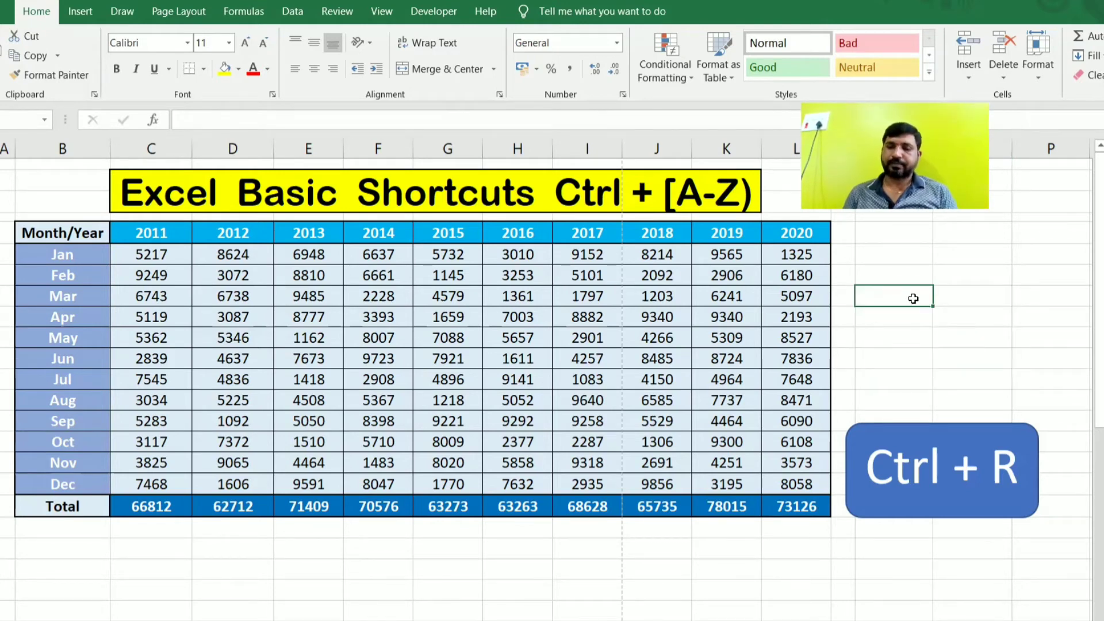
text(Jan)
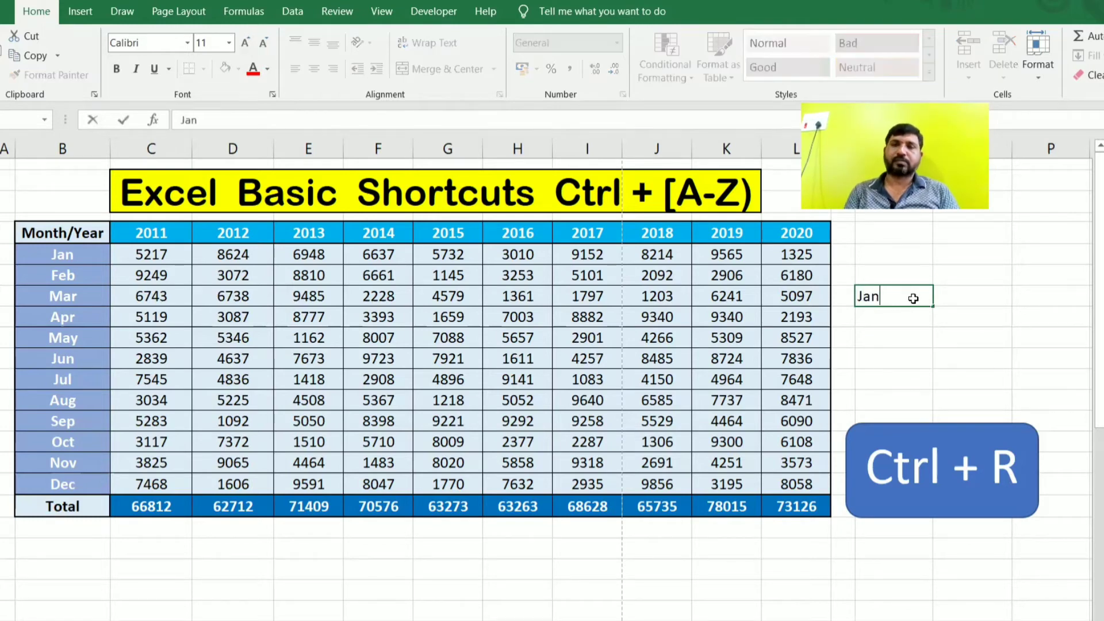
key(Return)
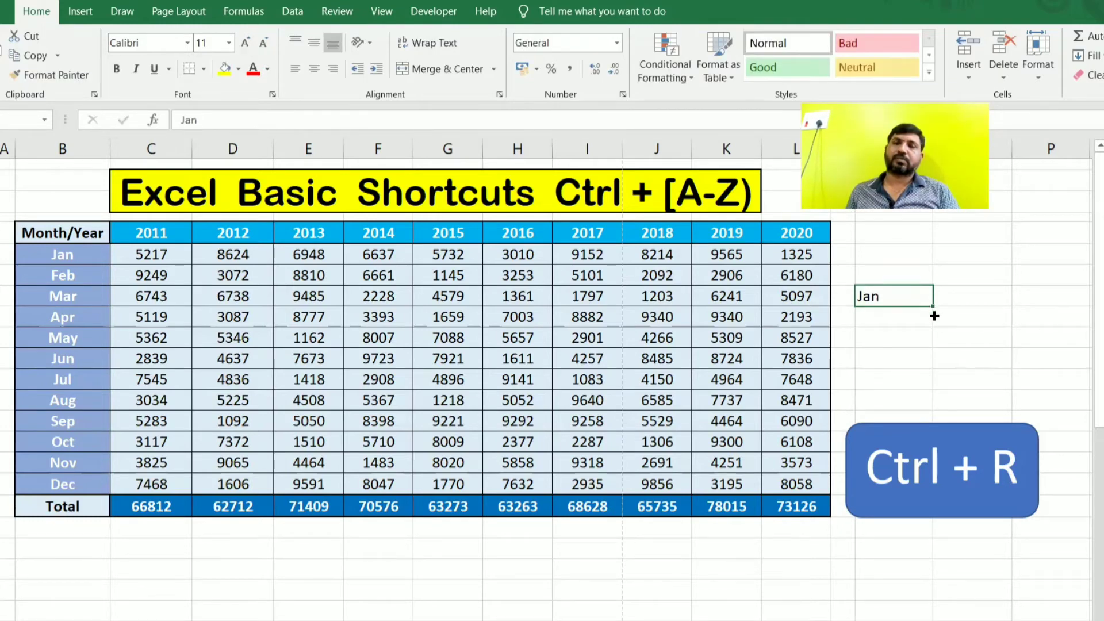
drag(934, 316, 938, 342)
Copy the Jan–Mar entries from N8:N10 into O8:O10 with Fill Right.
click(983, 299)
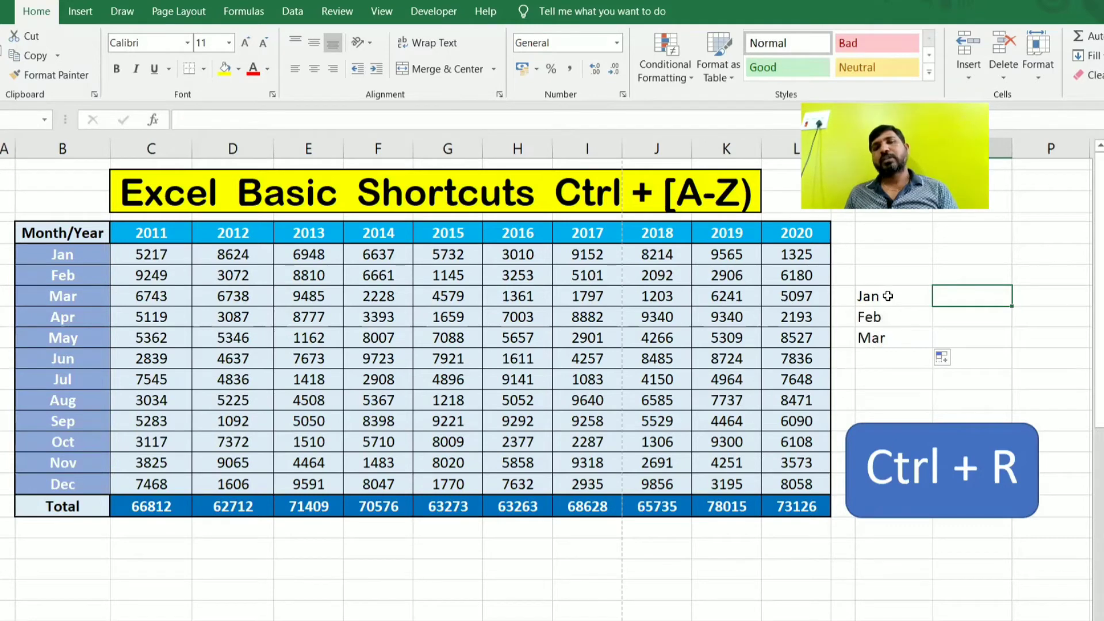
click(993, 320)
click(954, 294)
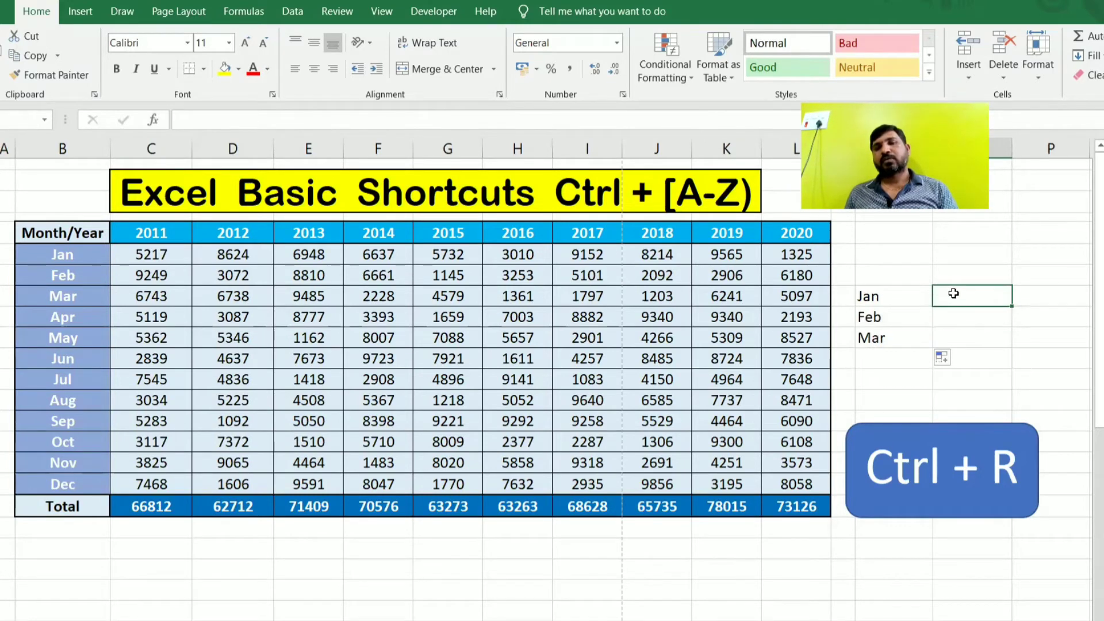
drag(954, 294, 953, 333)
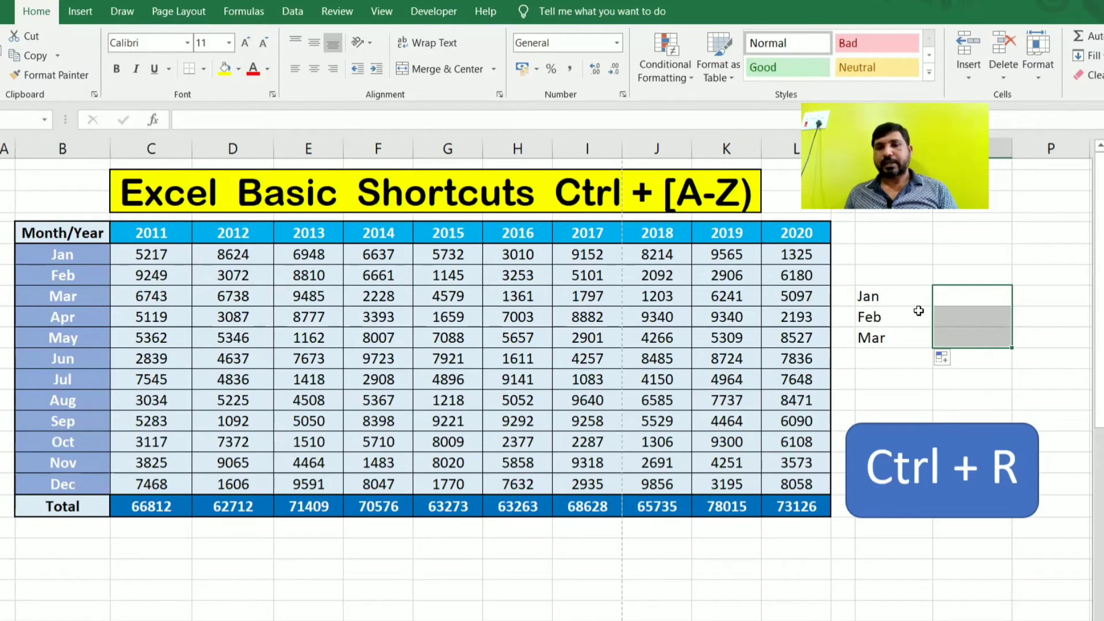
click(900, 298)
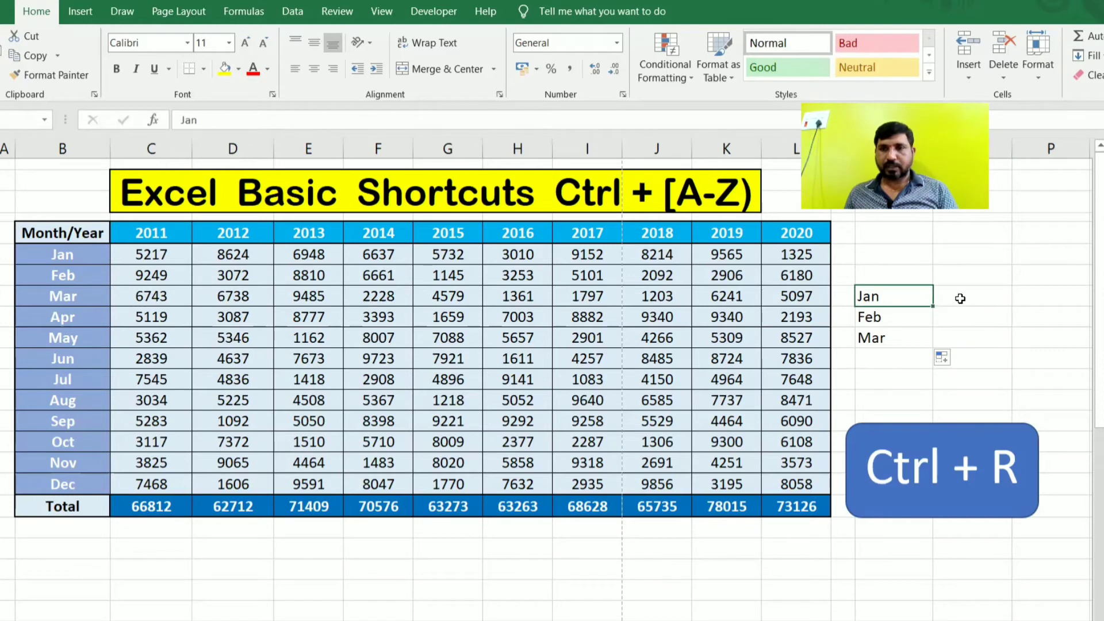
drag(959, 297, 968, 333)
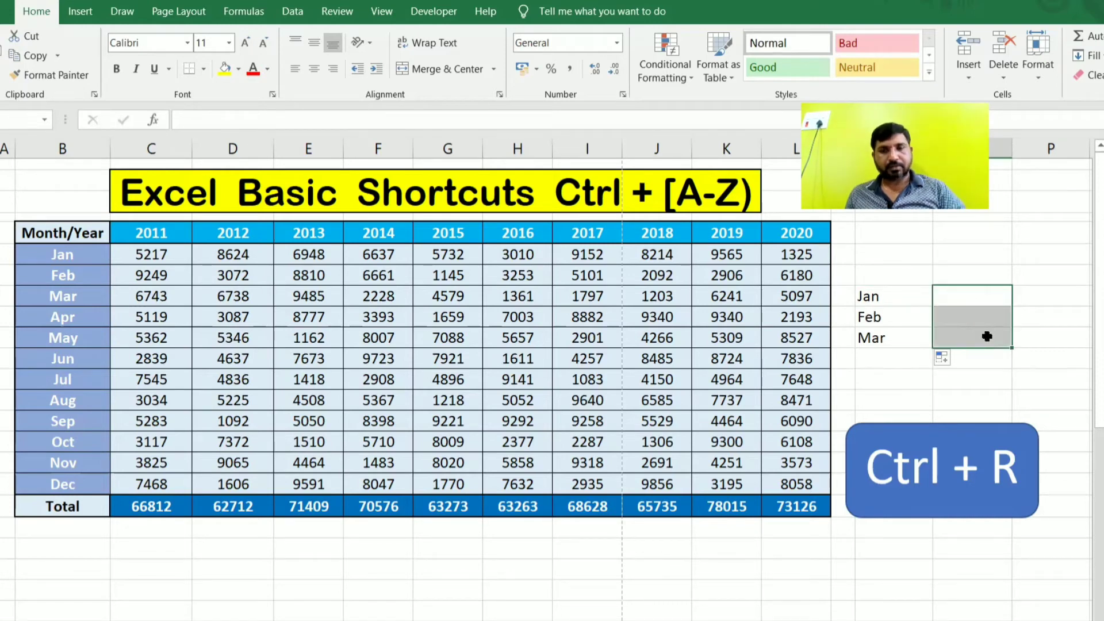
key(ctrl+r)
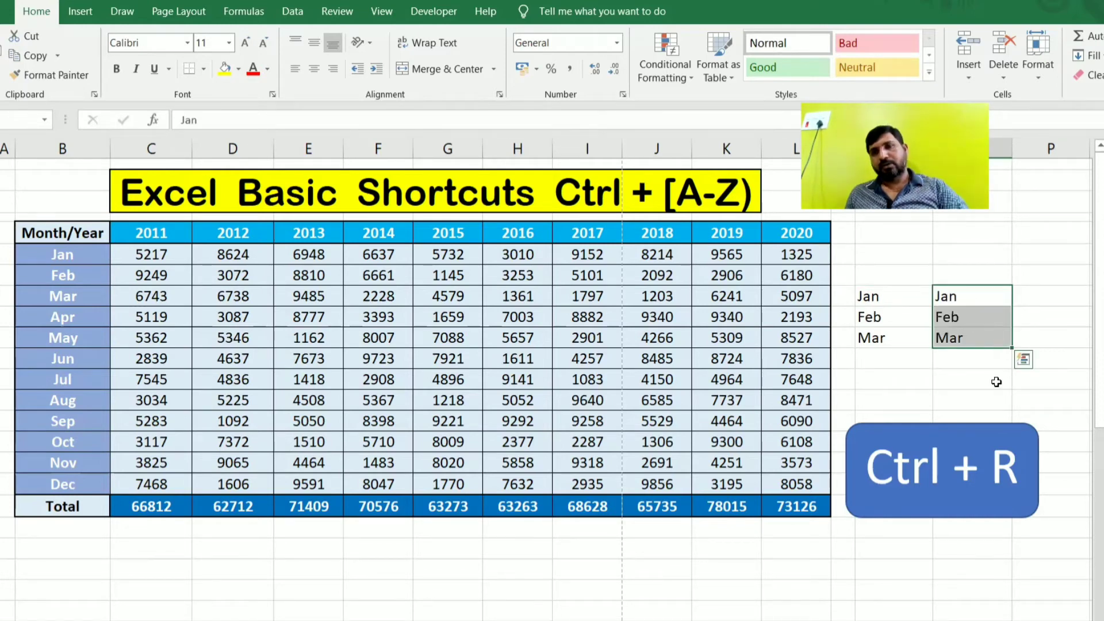
Delete the copied months from O8:O10, keeping the original list in N8:N10.
drag(889, 300, 942, 340)
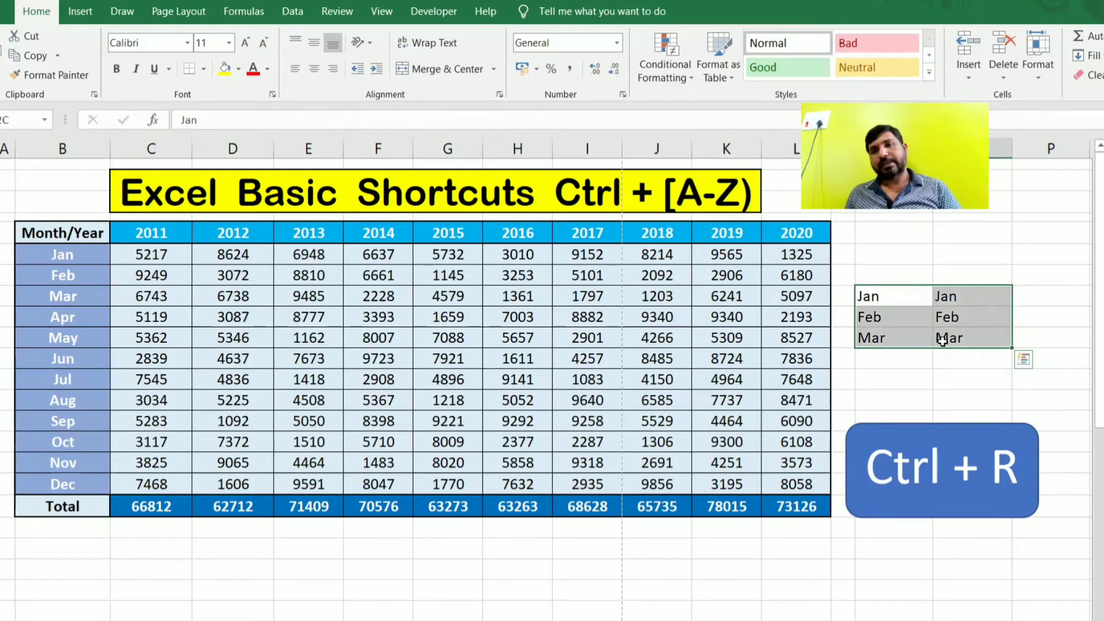
drag(942, 297, 960, 337)
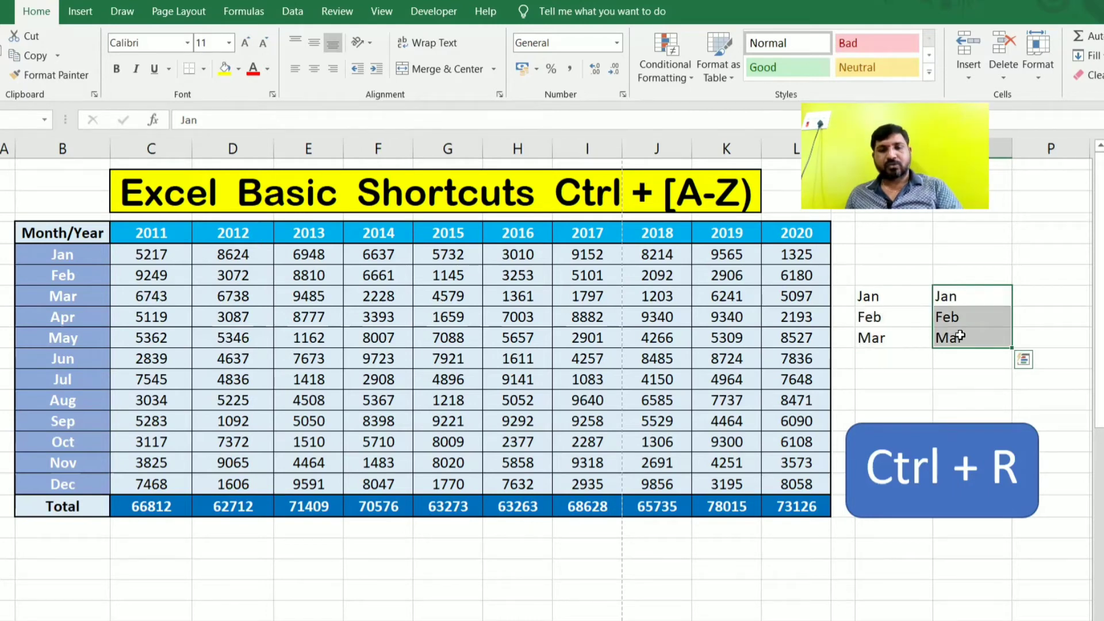
click(921, 277)
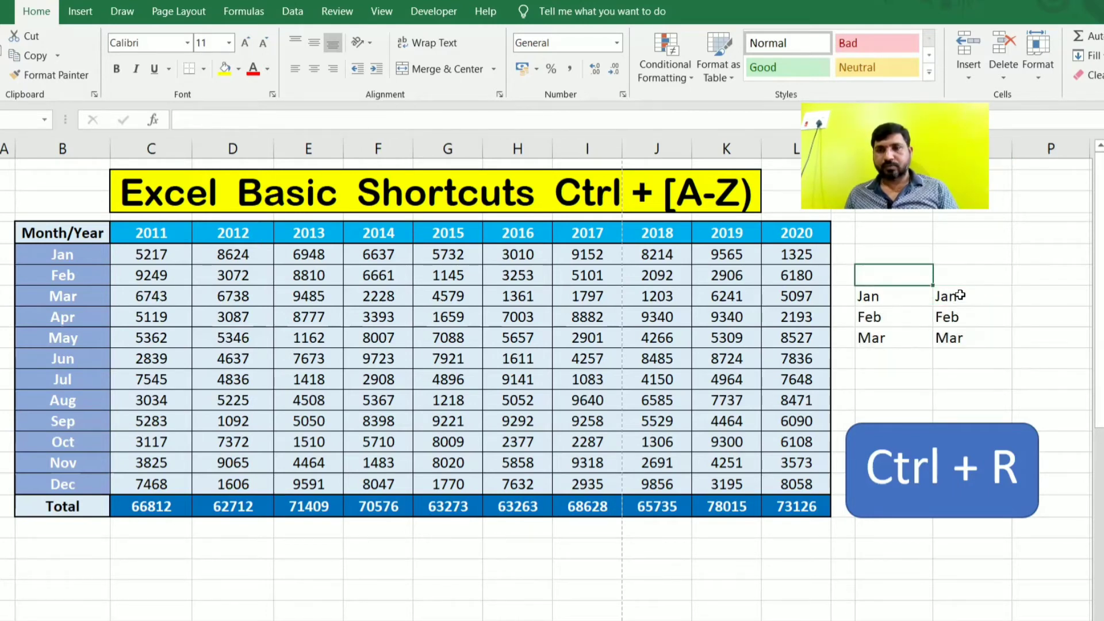
drag(954, 297, 962, 339)
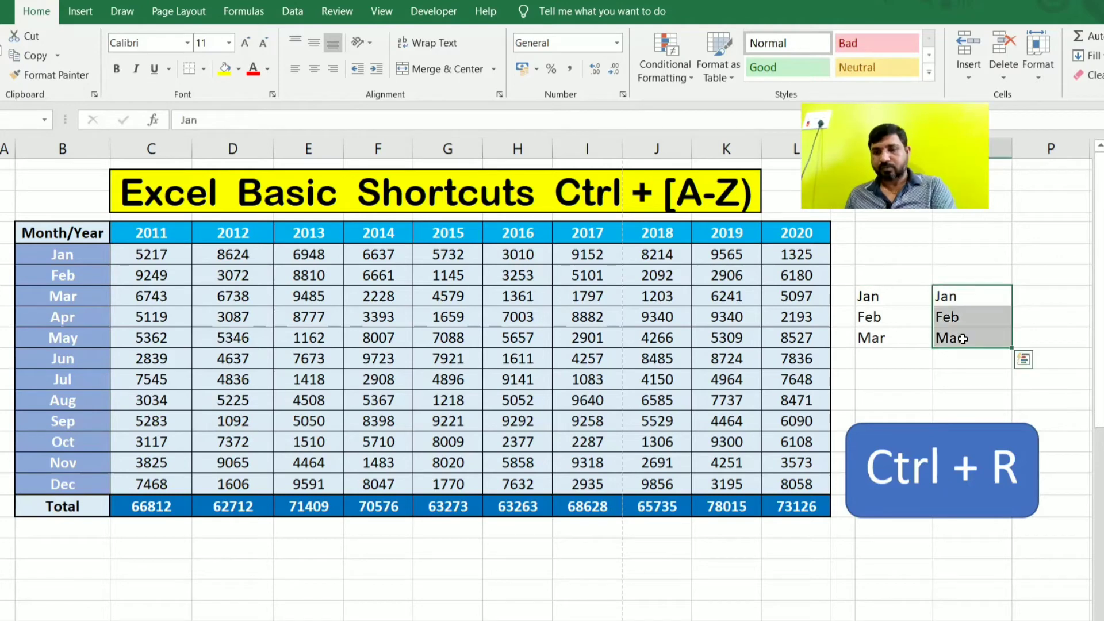
key(Delete)
click(894, 294)
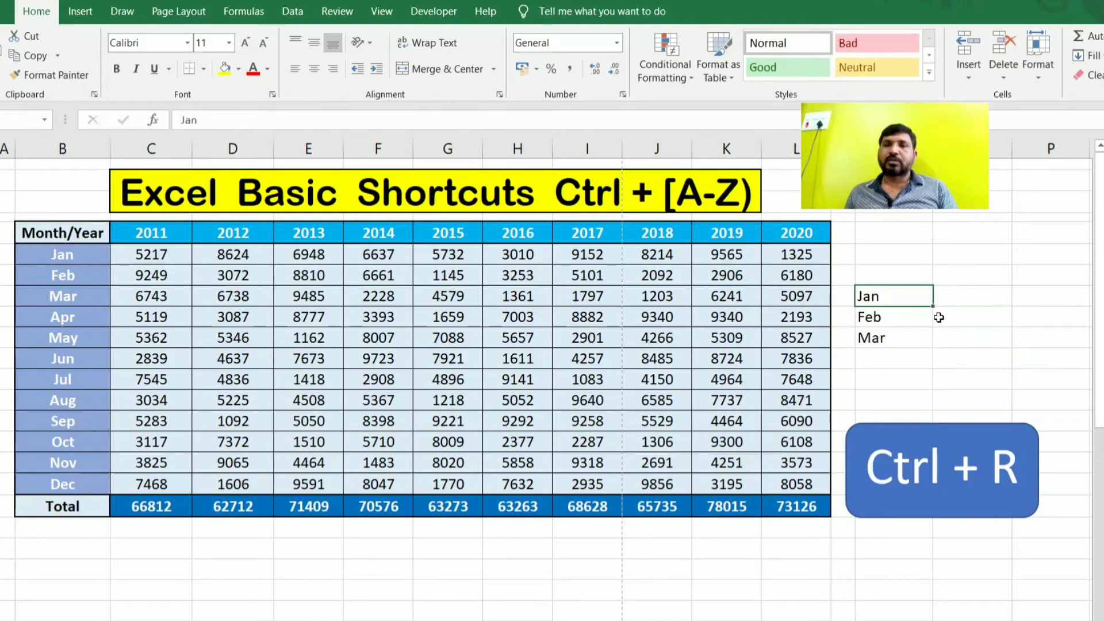
Fill the months in N8:N10 right across columns O and P.
click(987, 311)
drag(902, 298, 1033, 345)
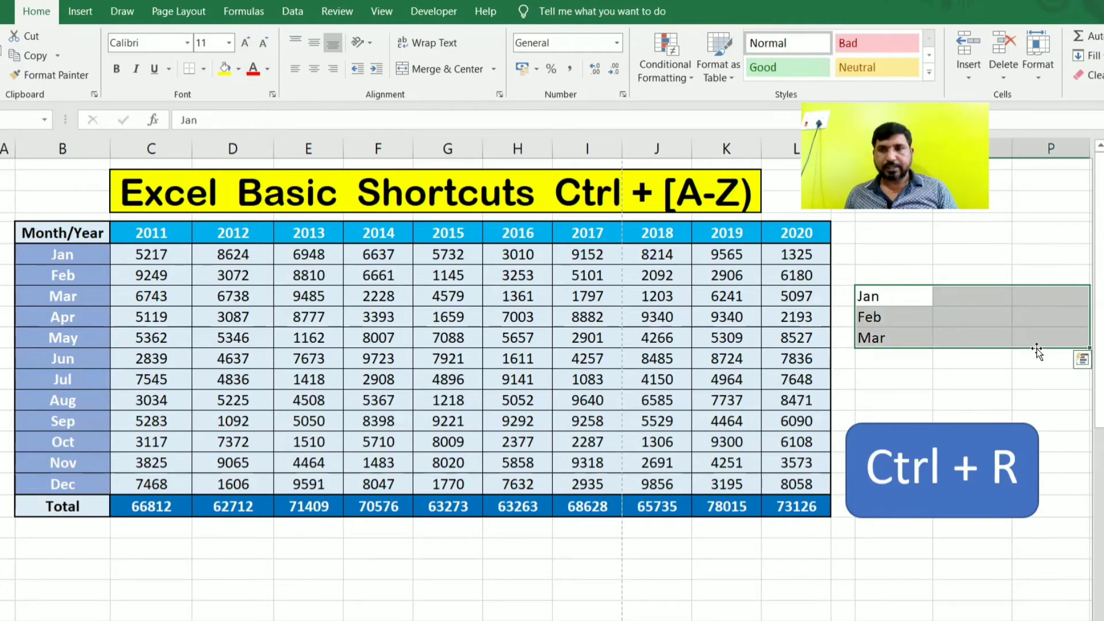
drag(973, 294, 1027, 341)
drag(900, 298, 1033, 336)
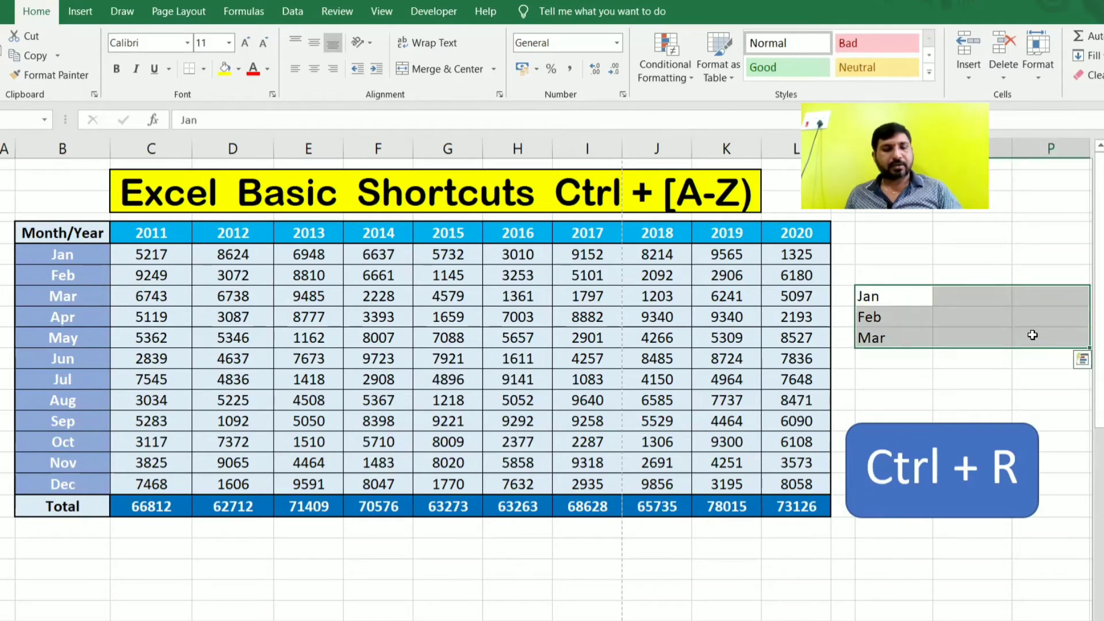
key(ctrl+r)
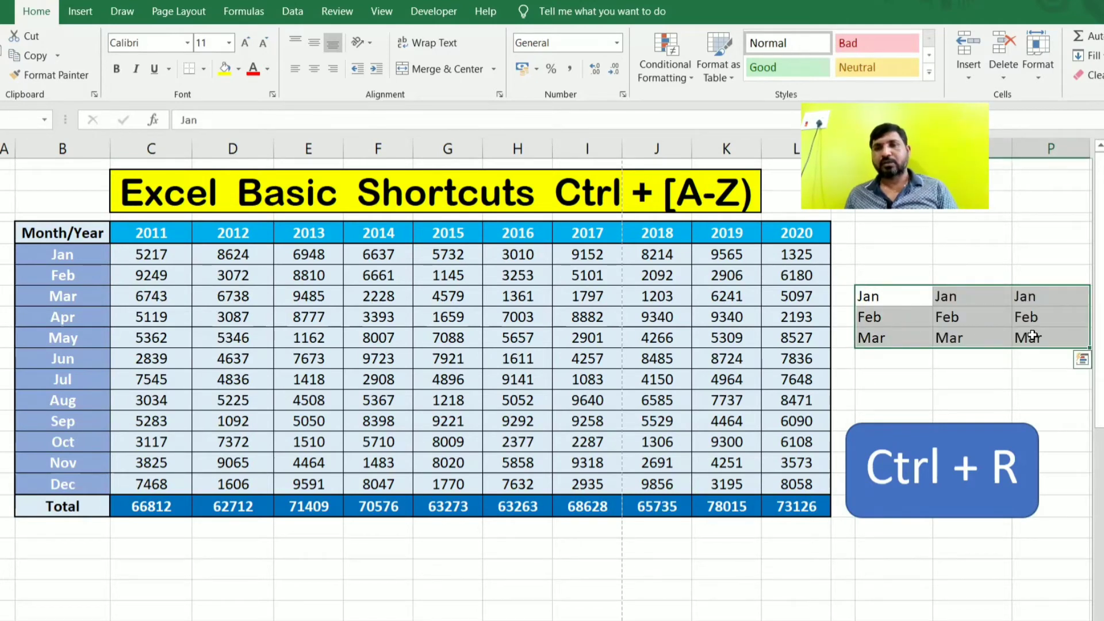
click(945, 374)
Clear the month entries from the range N7:P11.
drag(880, 300, 1042, 342)
click(969, 358)
drag(897, 280, 1031, 351)
key(Delete)
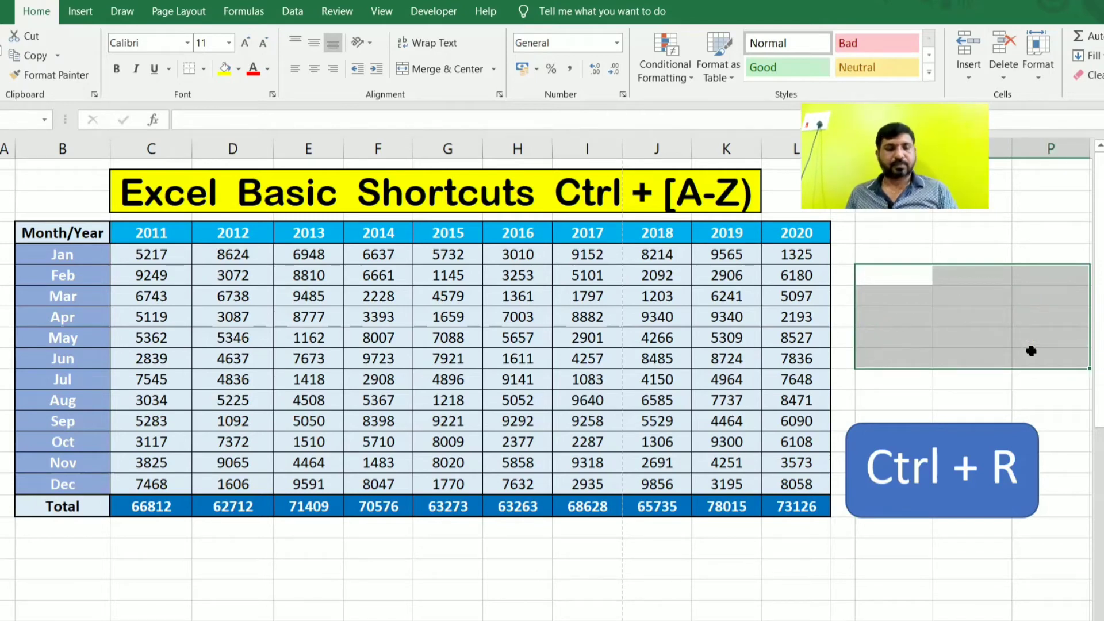
Enter Jan in cell N7 and move on to O7.
click(918, 311)
click(895, 274)
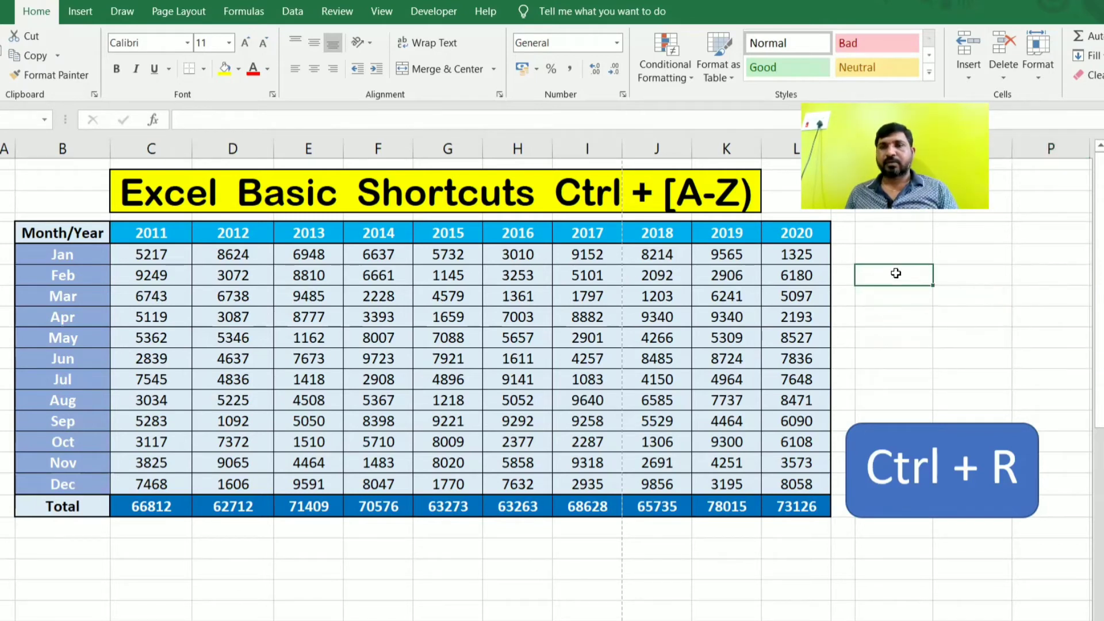
text(Jan)
key(Tab)
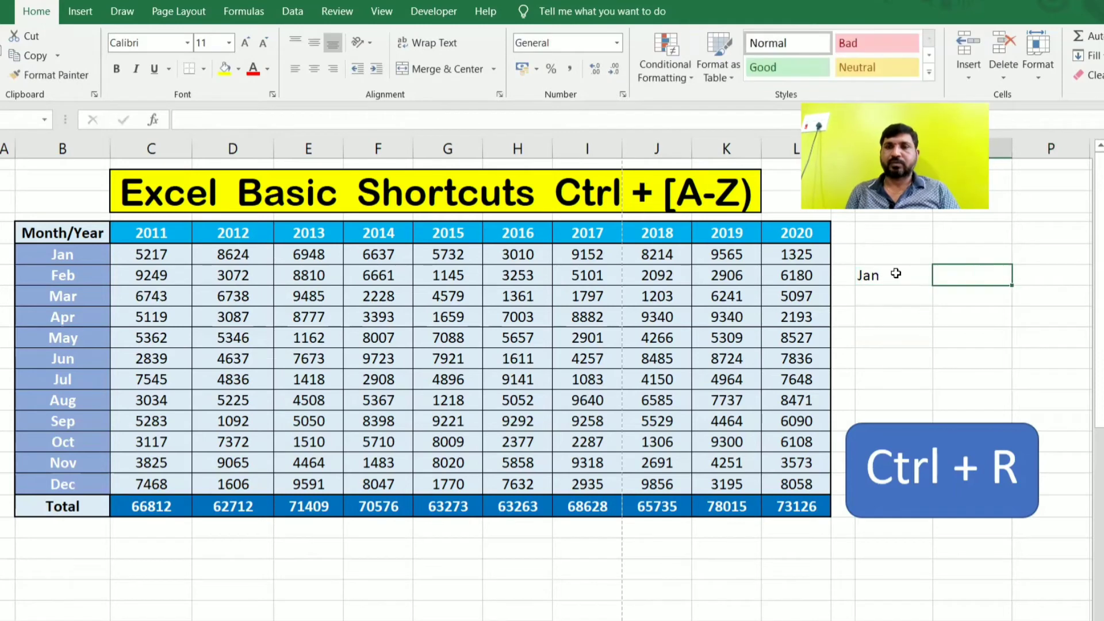
Enter the month headings Feb in O7 and Mar in P7, beside Jan.
text(Feb)
key(Tab)
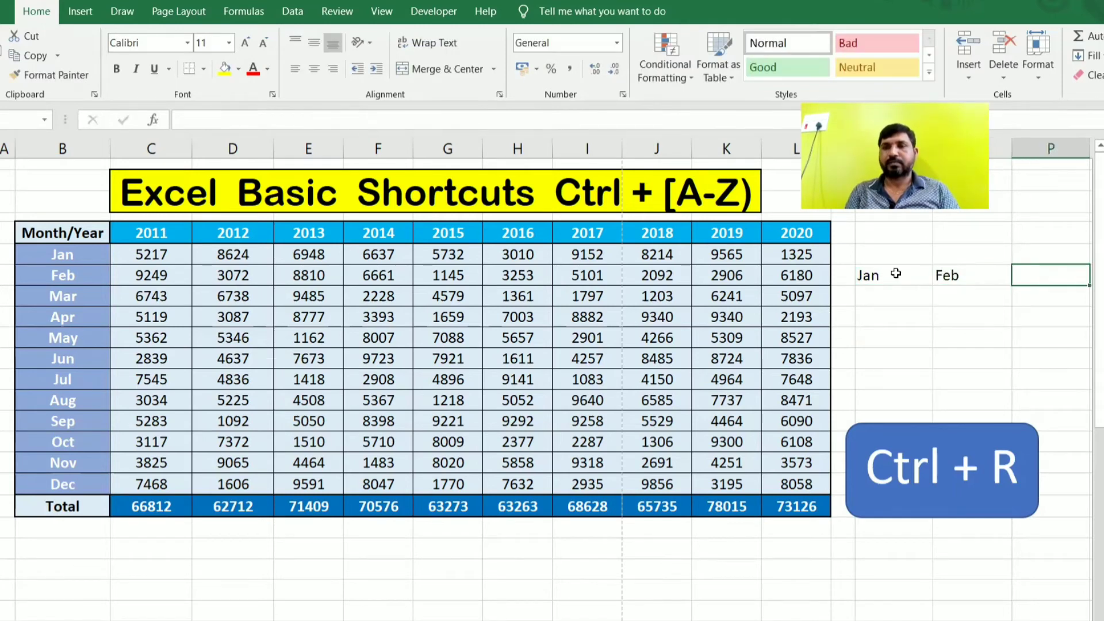
text(Mar)
key(Return)
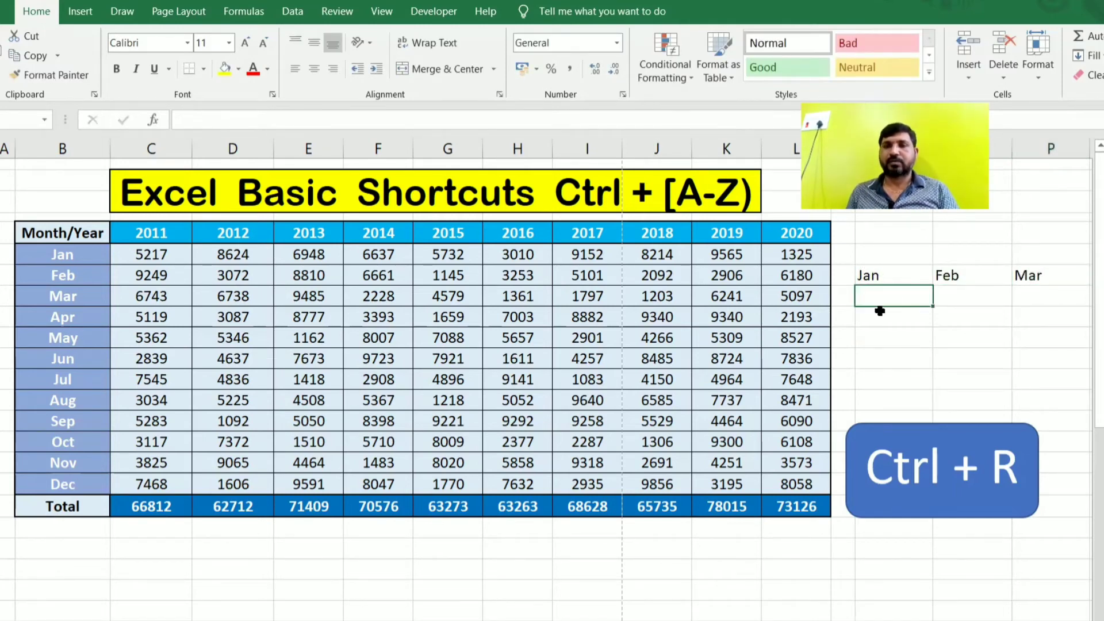
Fill the range N8:P11 below the month headings with the formula =RANDBETWEEN(100,999).
drag(904, 296, 1035, 360)
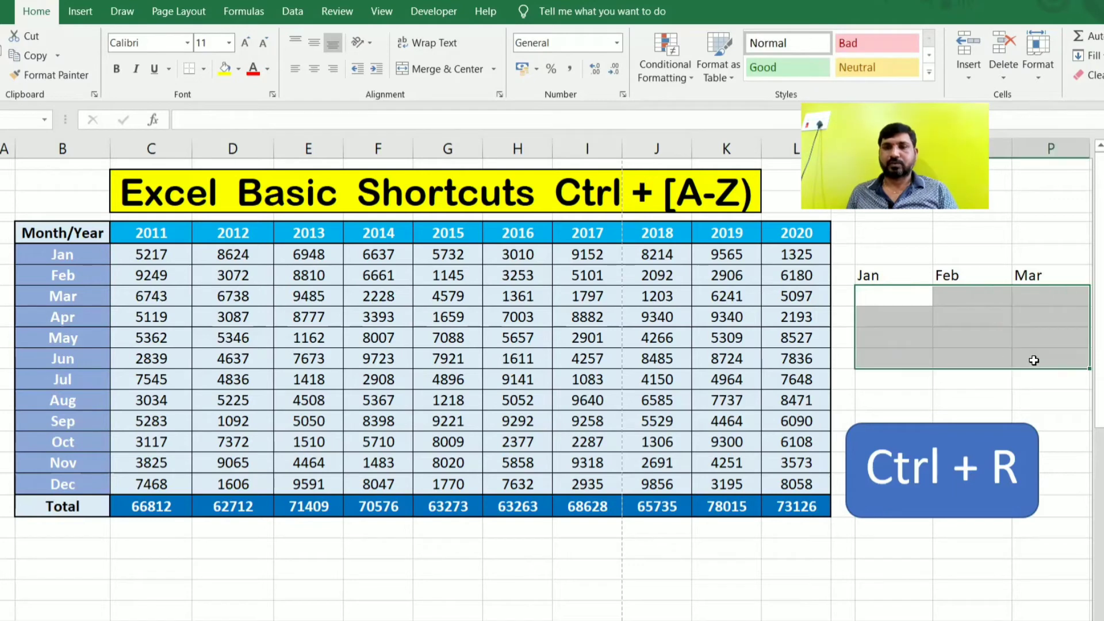
text(=rand)
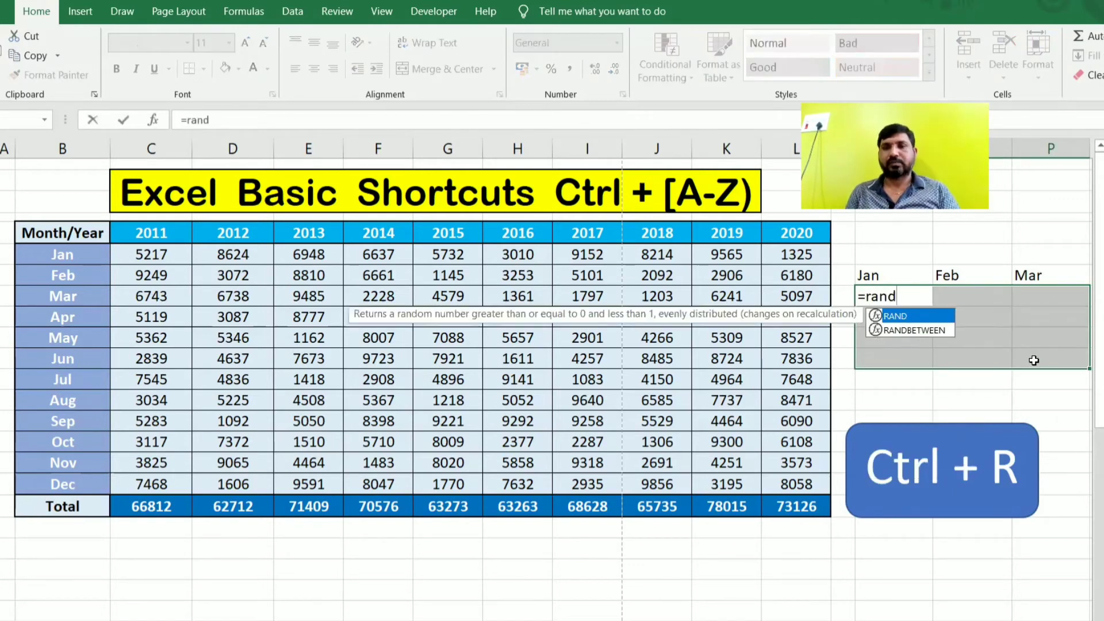
key(Down)
key(Tab)
text(10)
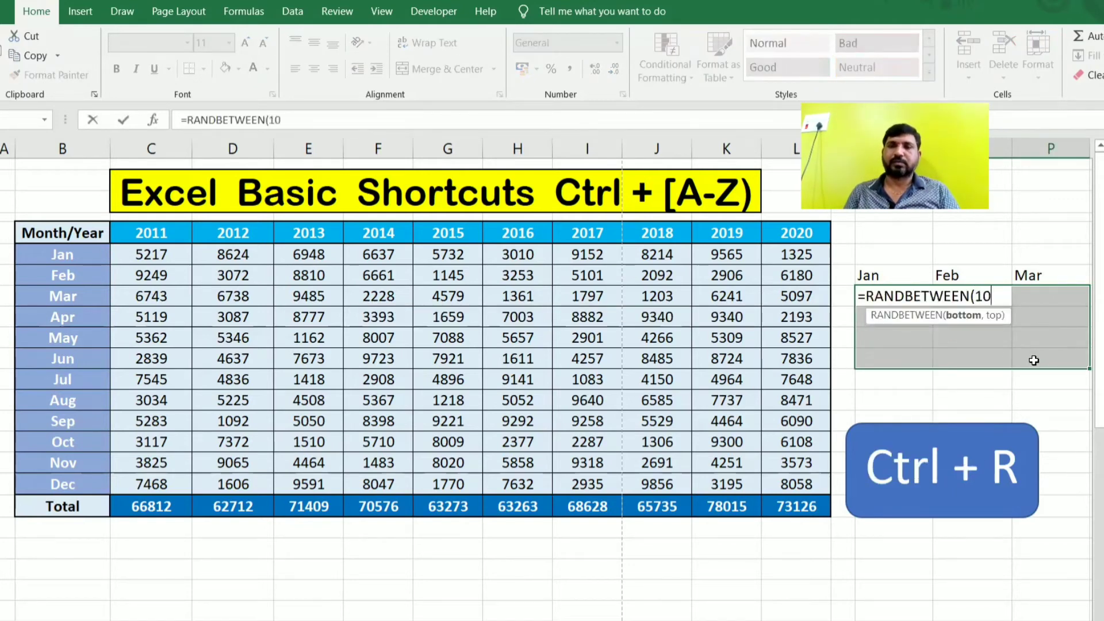
text(0,99)
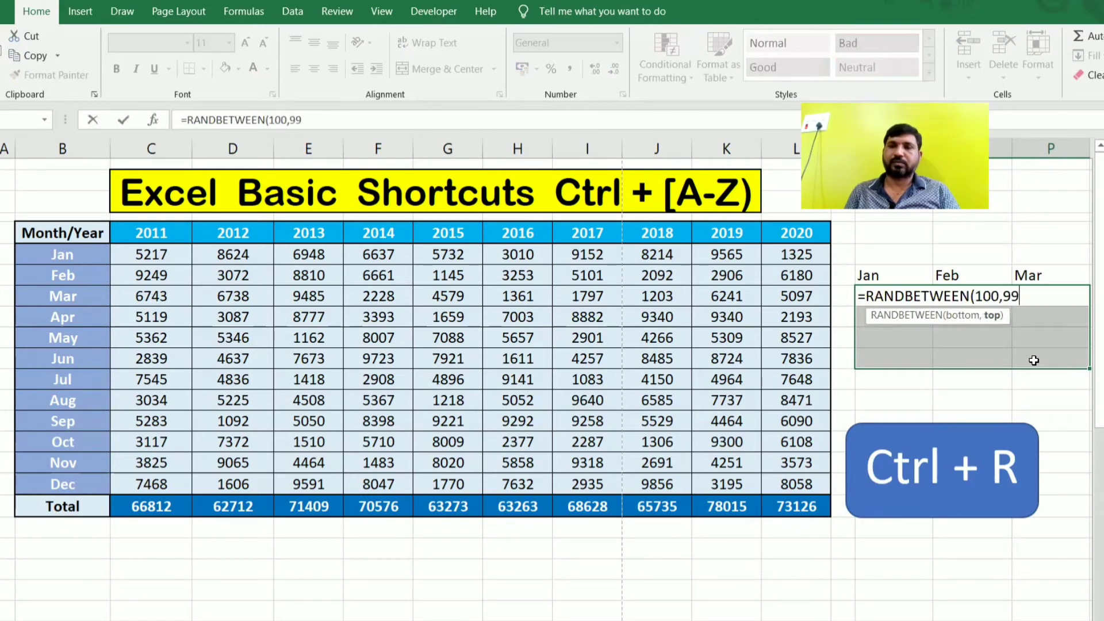
text(9))
key(ctrl+Return)
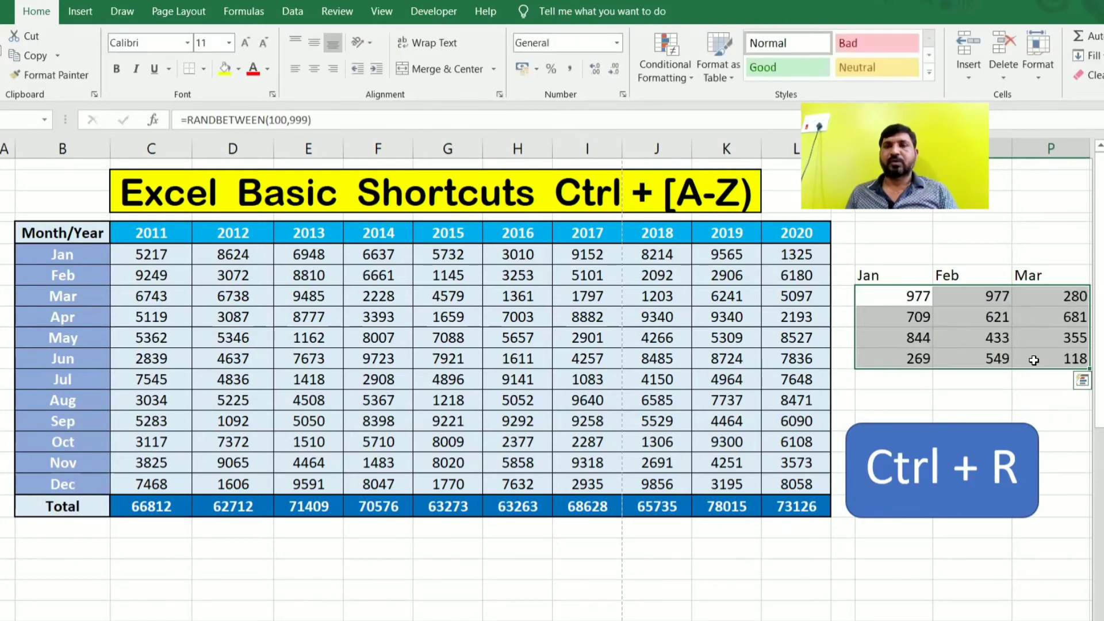
Total the Jan column in N12 with the formula =SUM(N8:N11).
click(898, 376)
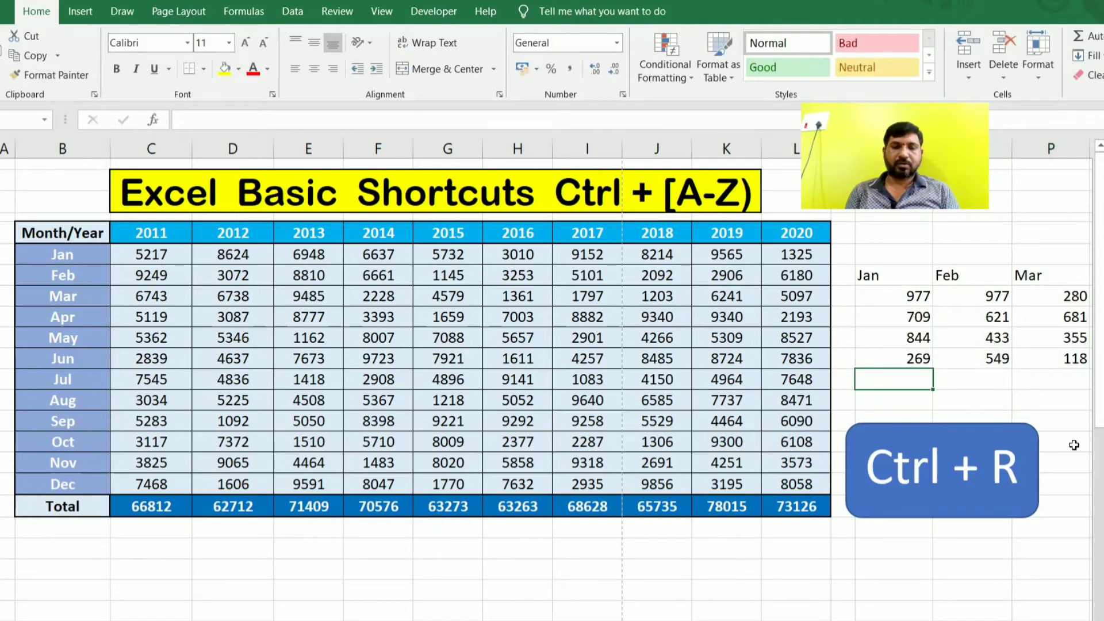
key(alt)
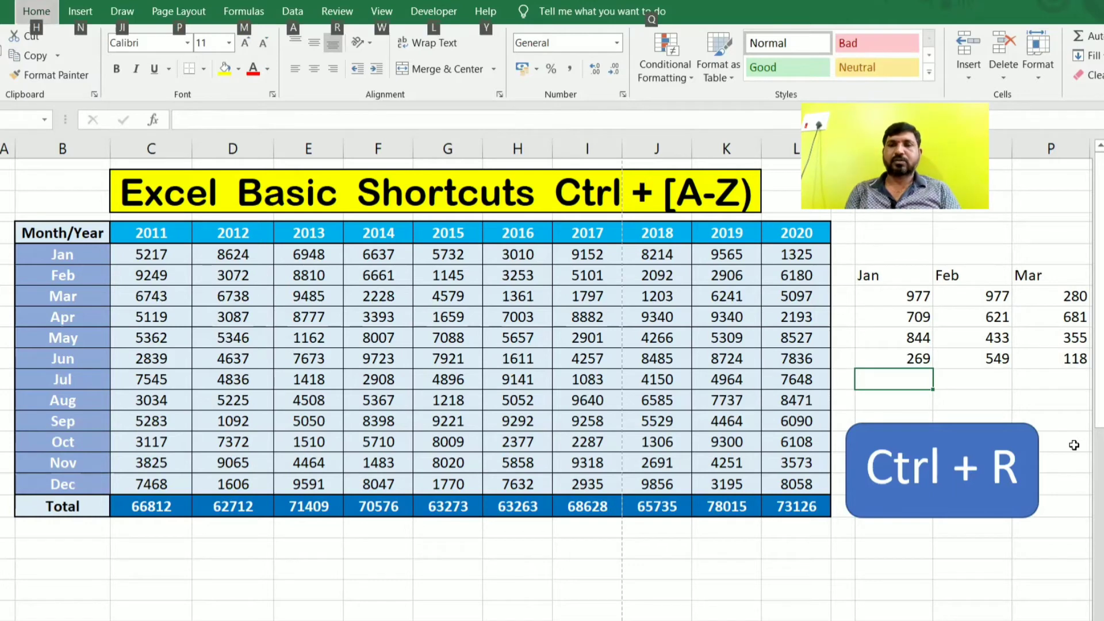
key(alt)
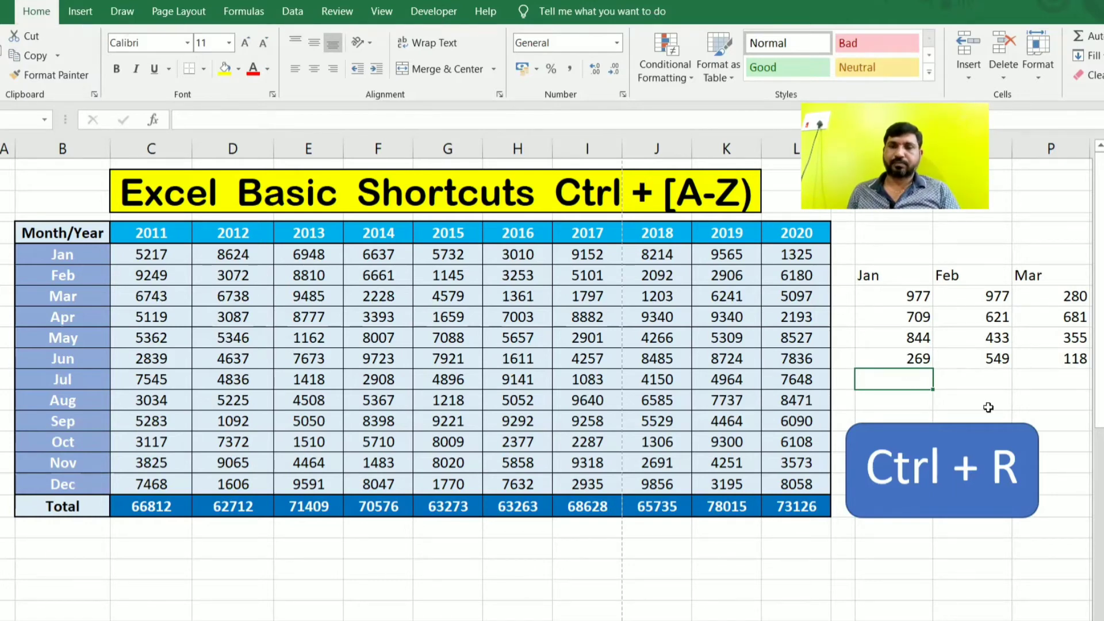
text(=sum)
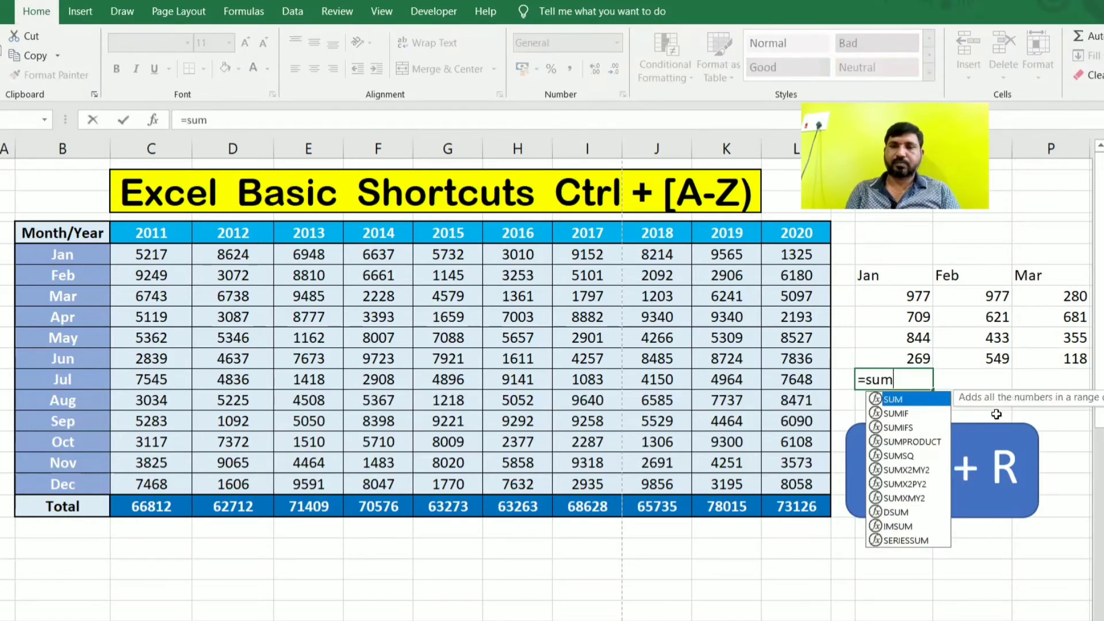
key(Tab)
click(914, 300)
drag(914, 300, 917, 358)
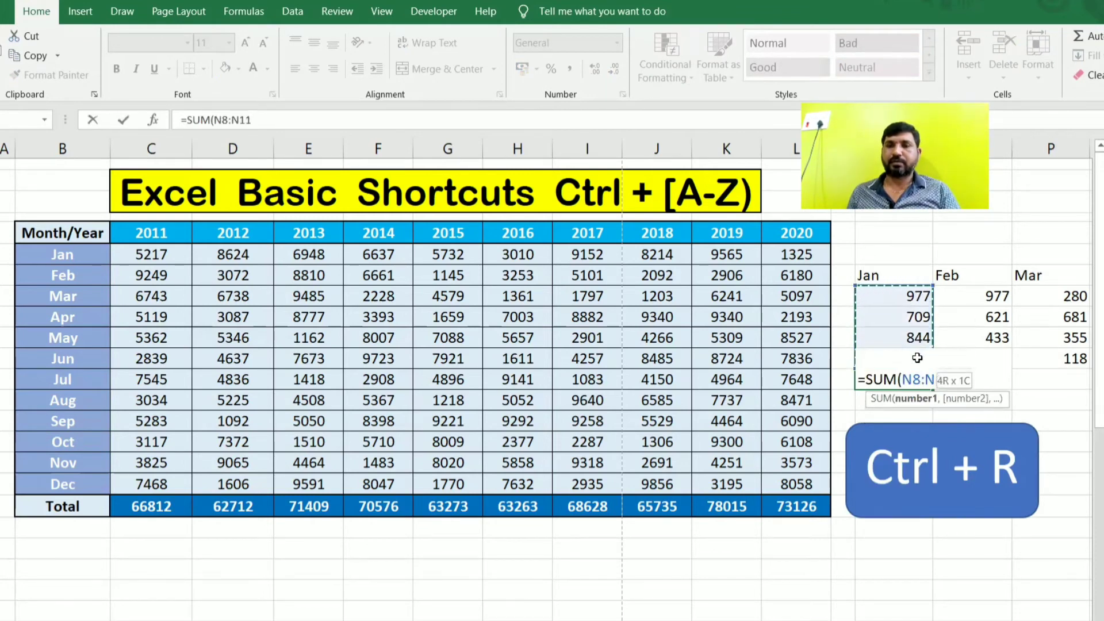
text())
key(Return)
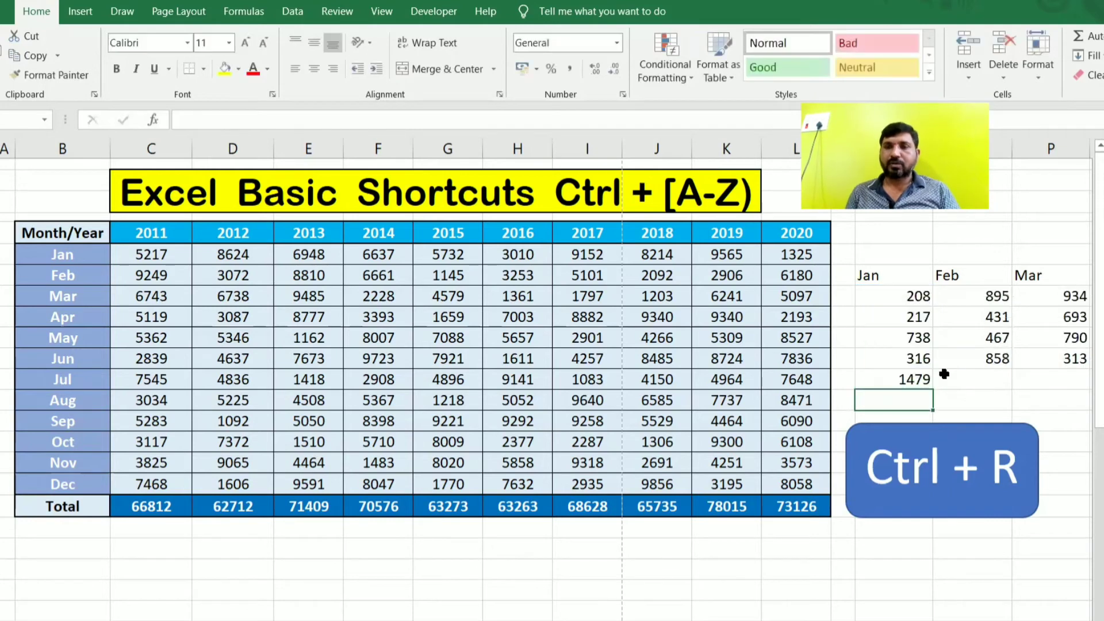
Fill the Jan total formula in N12 right into O12 and P12 for Feb and Mar.
key(Up)
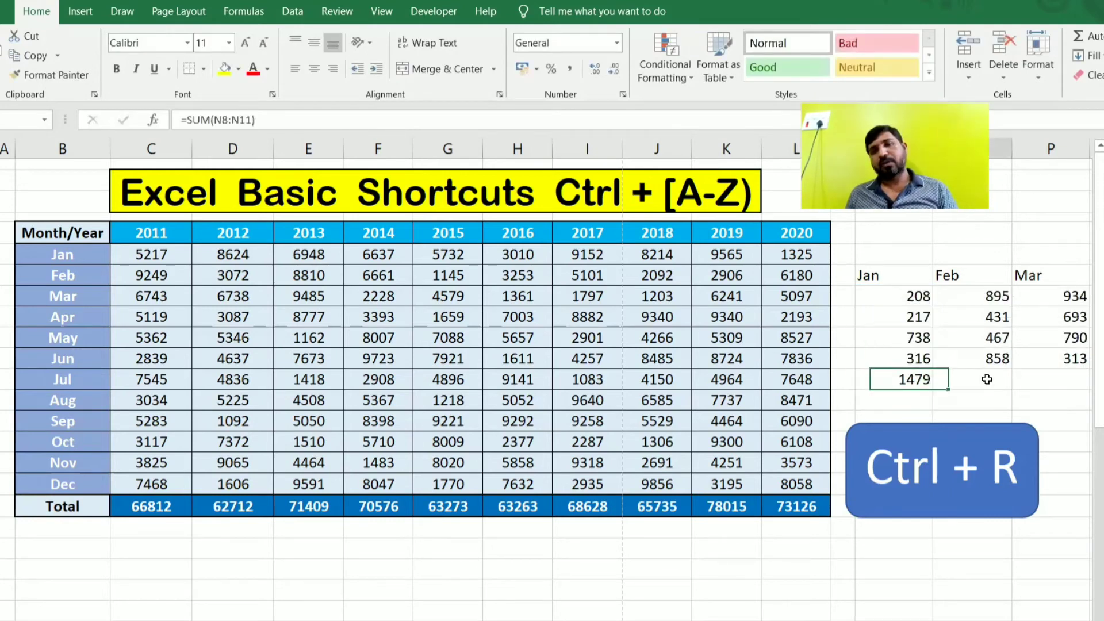
drag(915, 378, 1052, 377)
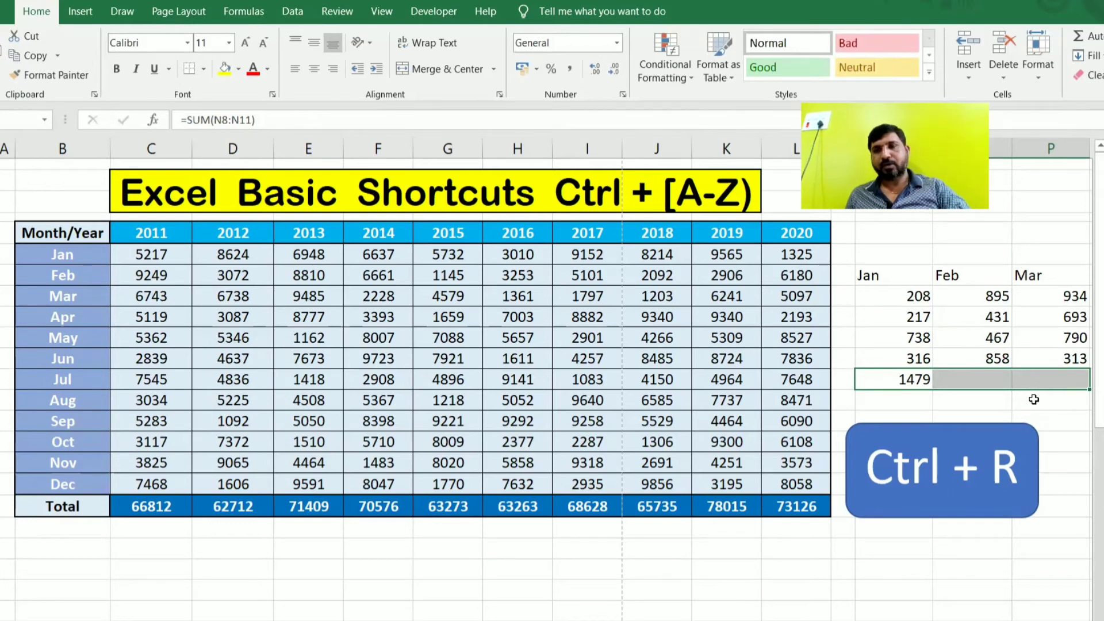
key(ctrl+r)
click(985, 381)
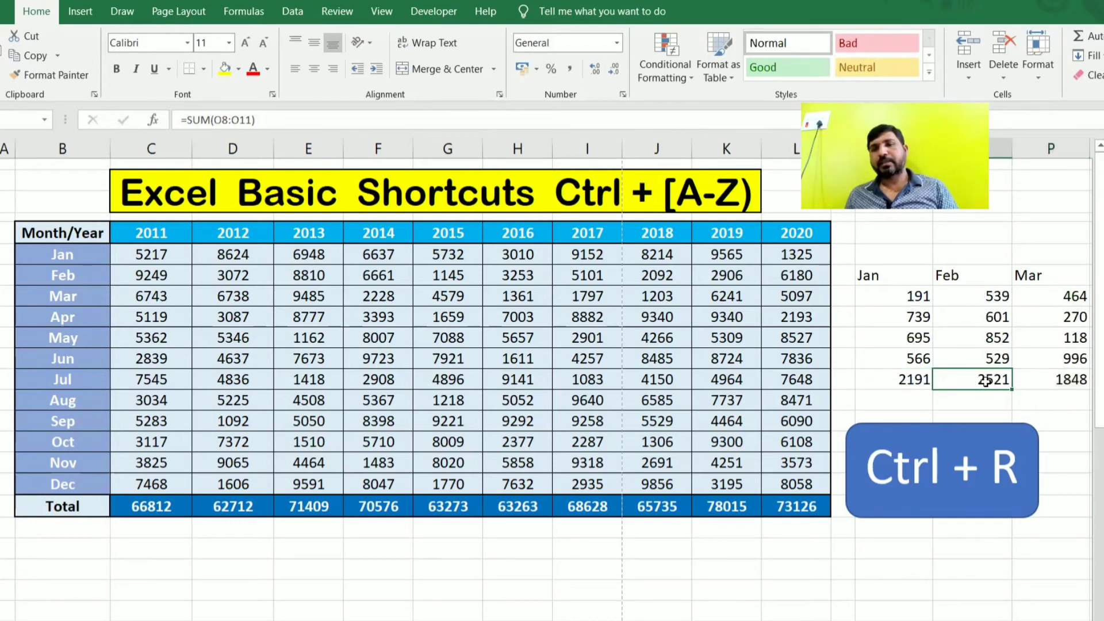
drag(986, 380, 1053, 382)
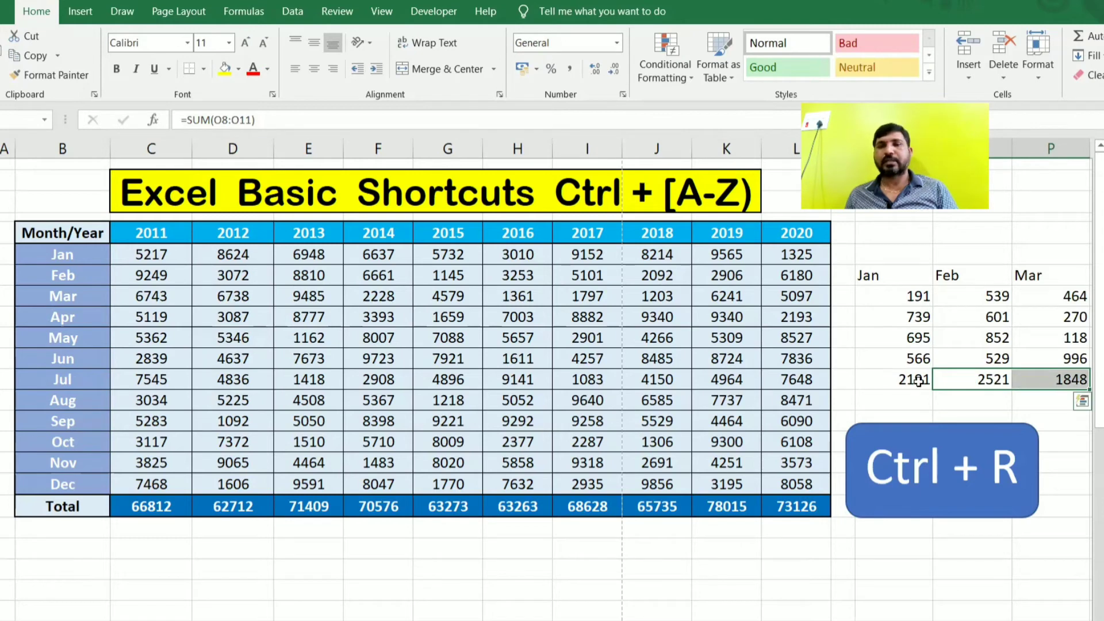
Center the contents of the small month table in N7:P12.
click(869, 276)
drag(977, 279, 1039, 371)
key(alt)
key(h)
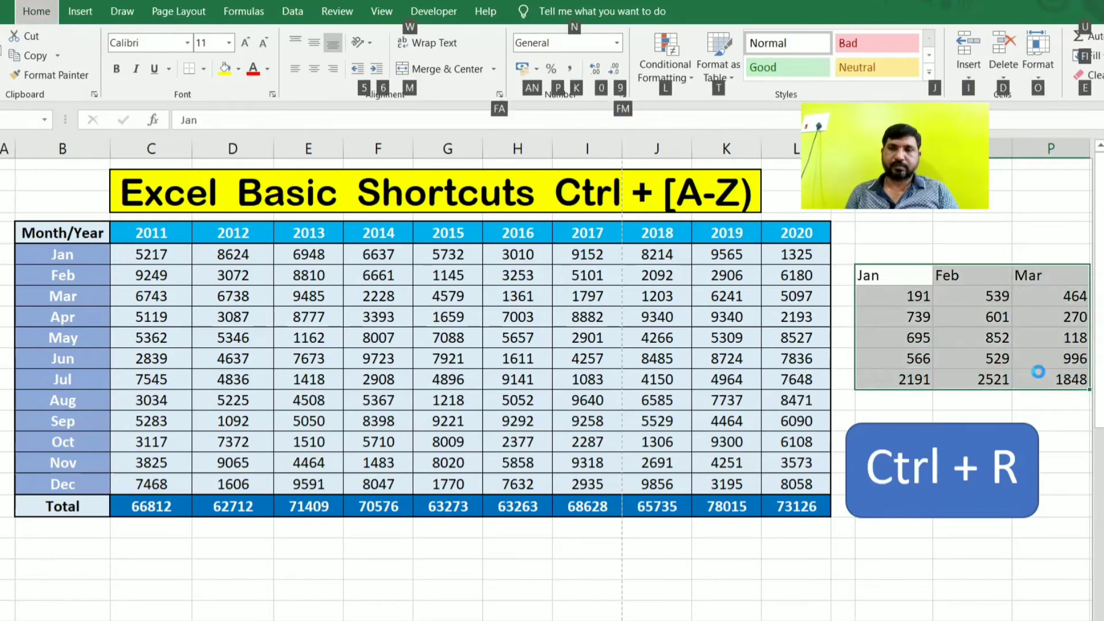
key(a)
key(c)
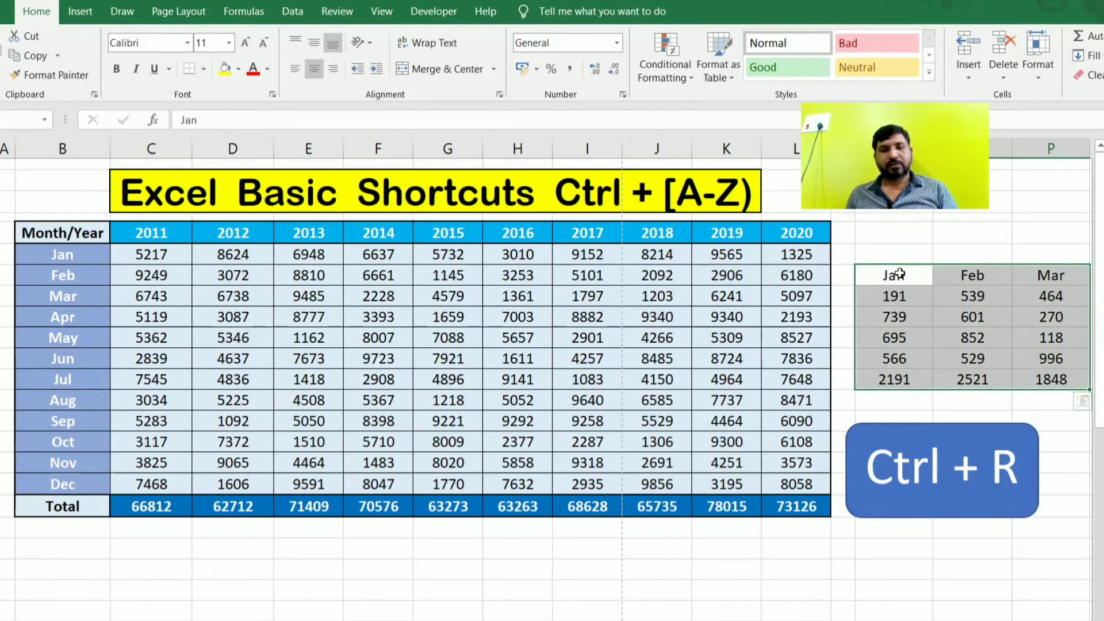
Apply all borders to the table N7:P12 and AutoFit its row heights.
key(alt)
key(h)
key(b)
key(a)
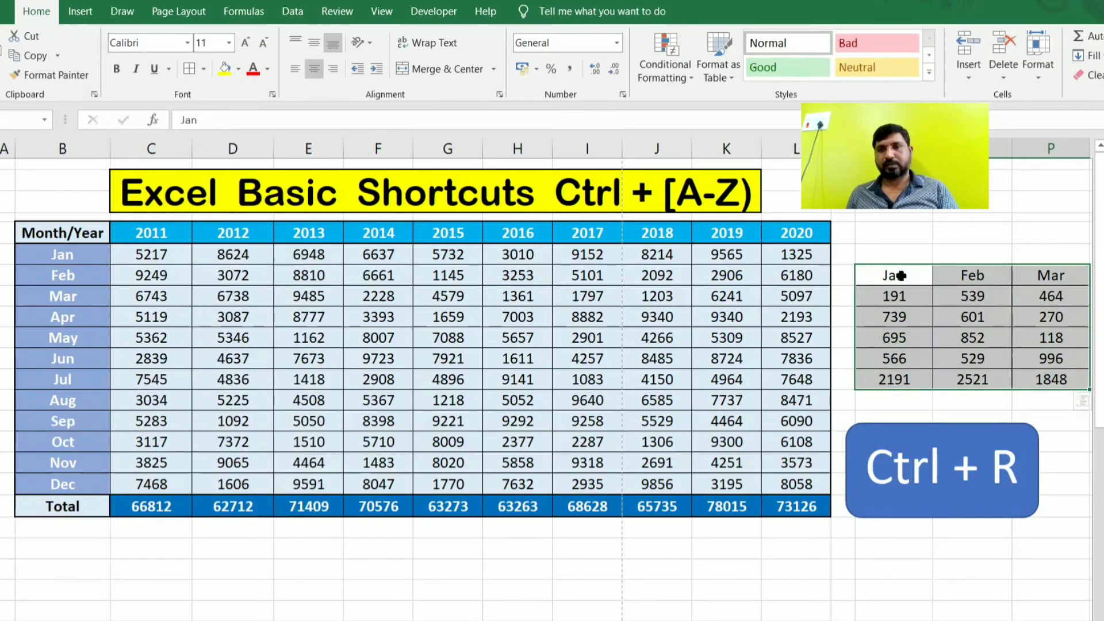
key(alt)
key(h)
key(o)
key(a)
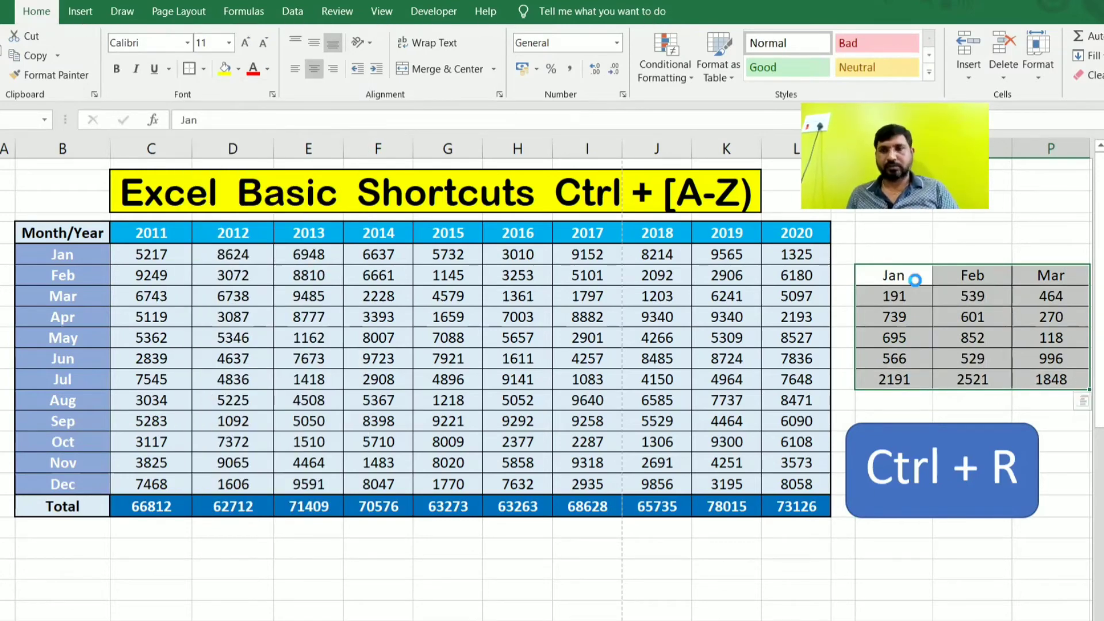
Bold the month headings in N7:P7 and the totals in N12:P12.
drag(905, 280, 1039, 283)
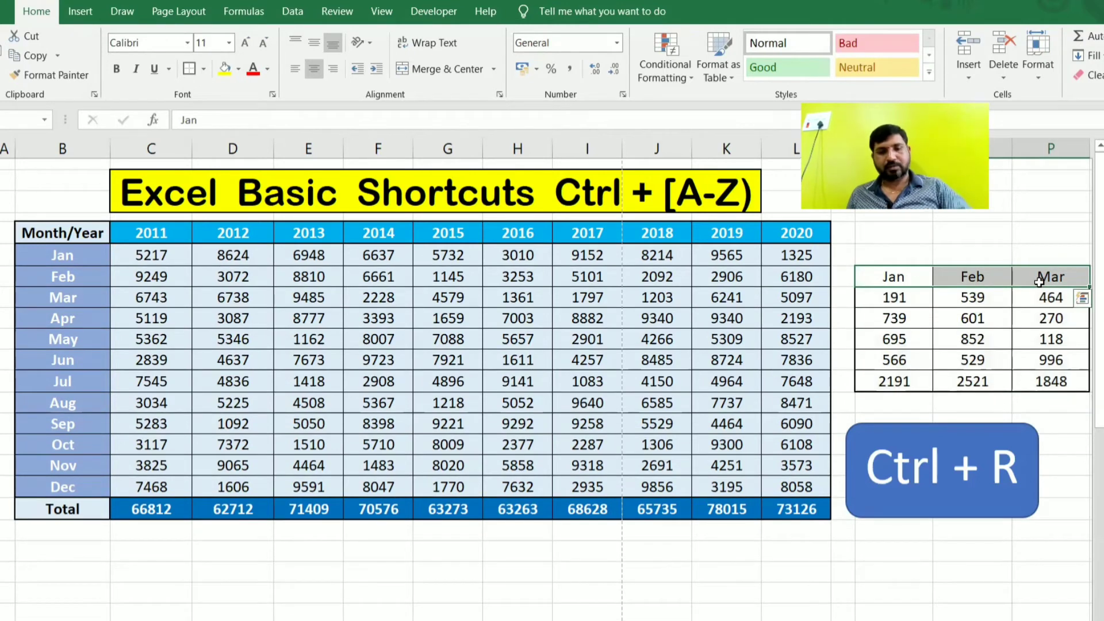
key(ctrl+b)
click(975, 318)
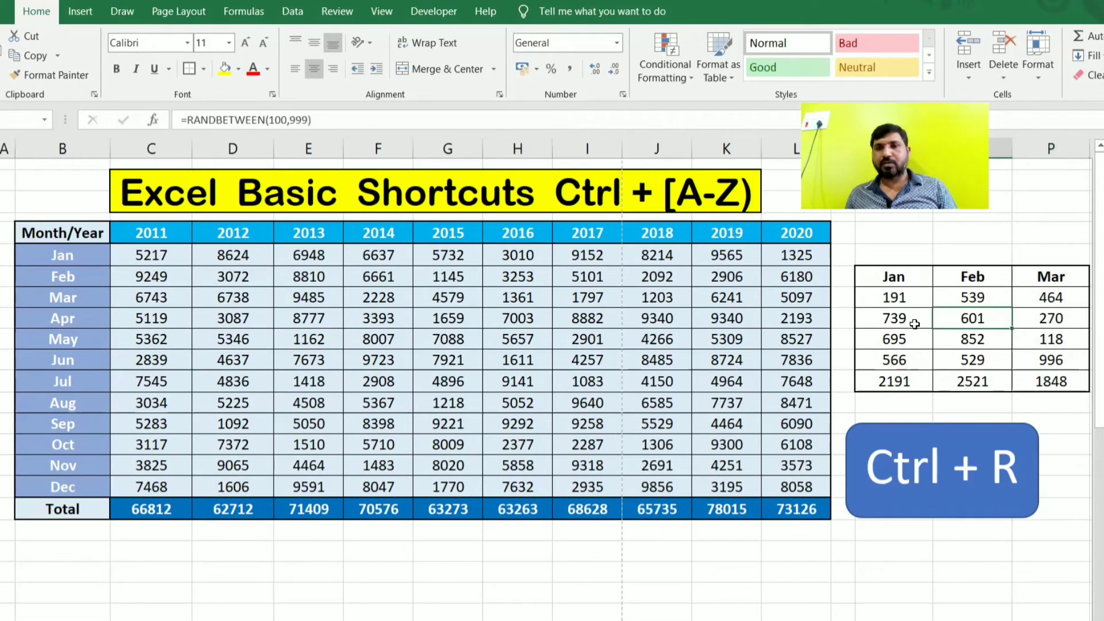
drag(886, 379, 1039, 381)
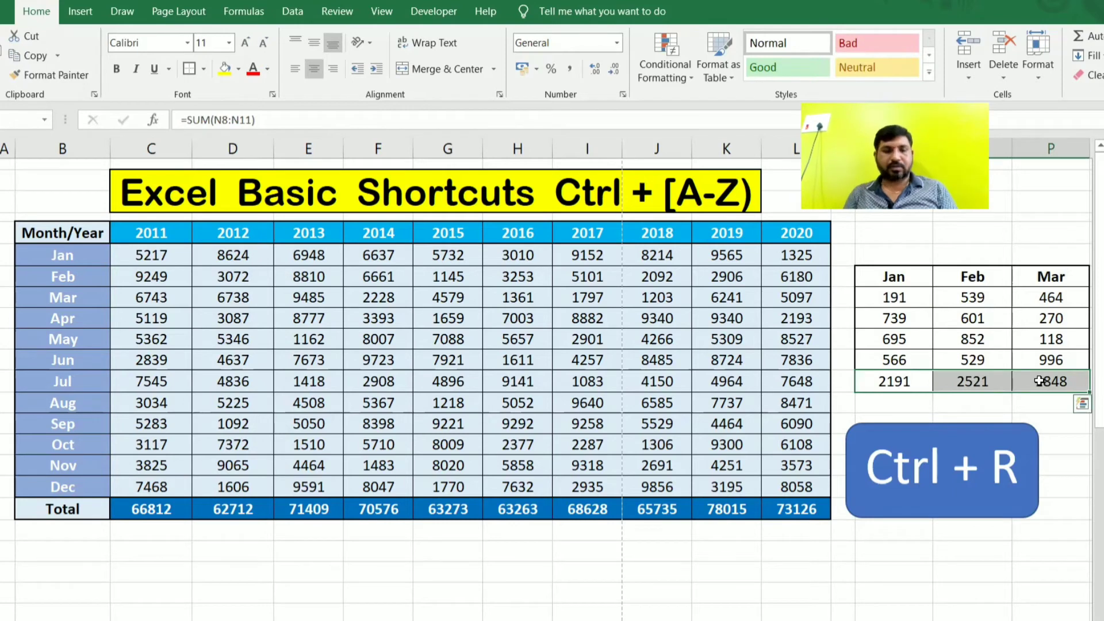
key(ctrl+b)
click(985, 340)
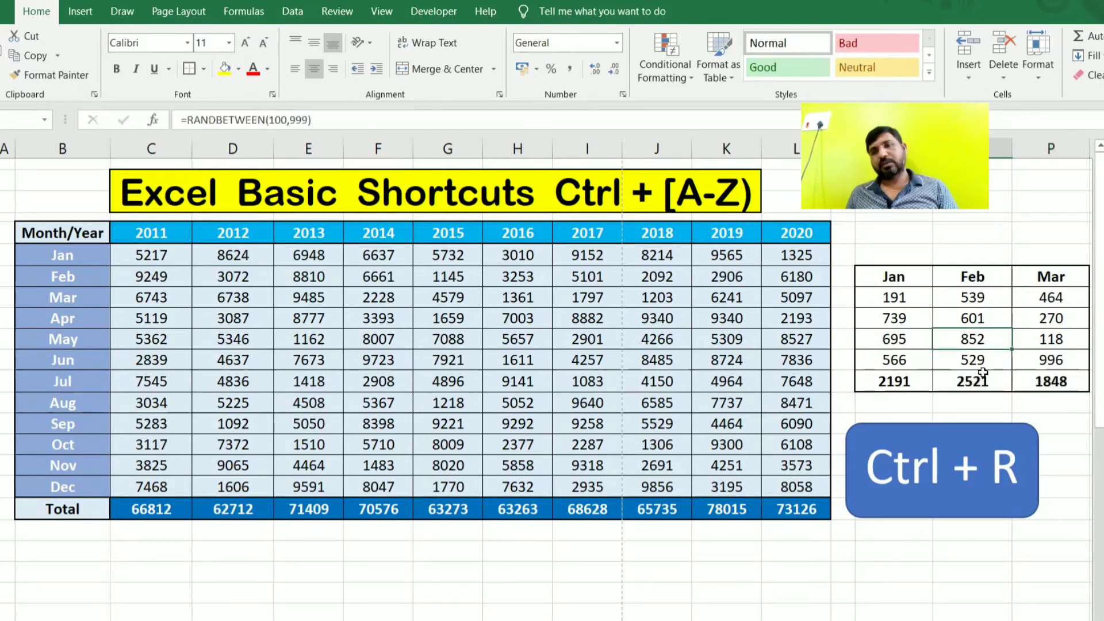
Check the SUM formulas in N12 and O12, and fill N12 right across O12:P12 again.
click(896, 385)
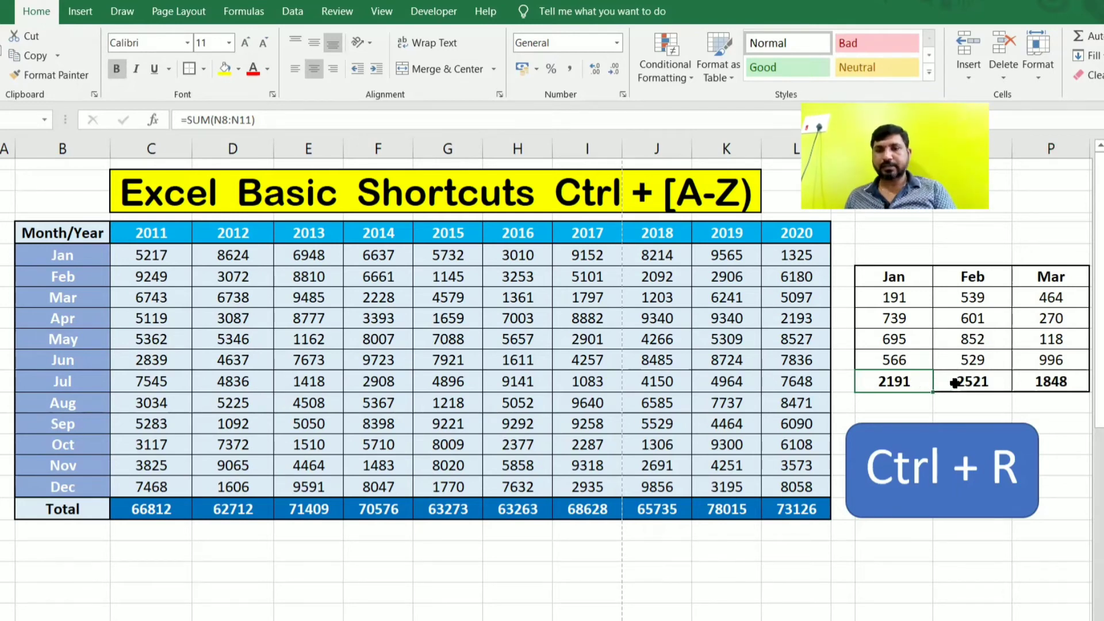
click(938, 382)
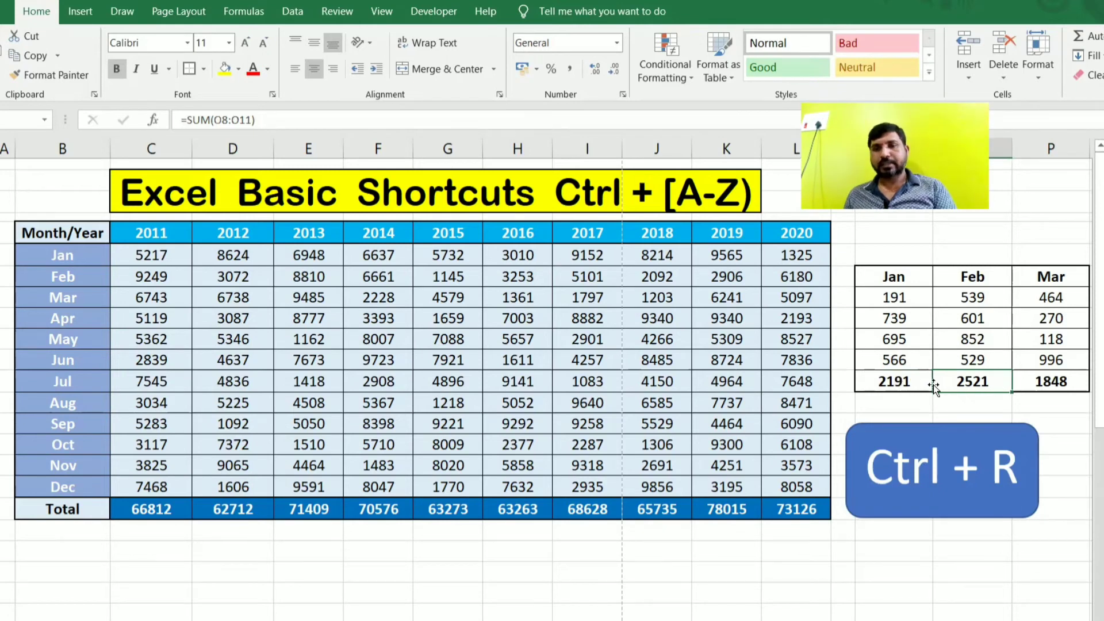
click(892, 380)
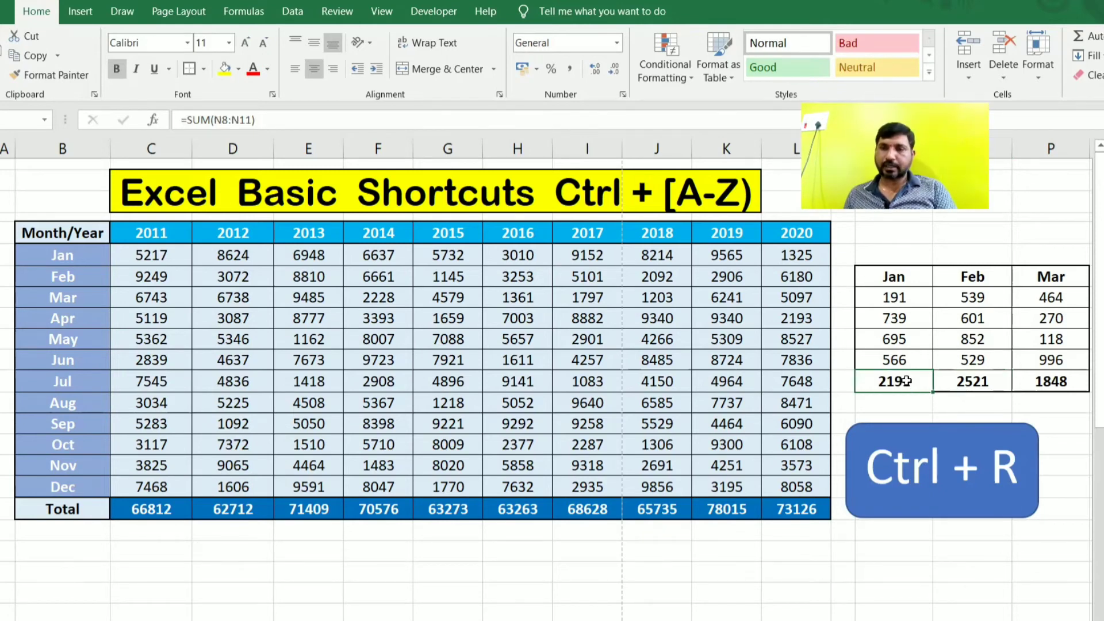
drag(937, 380, 1035, 386)
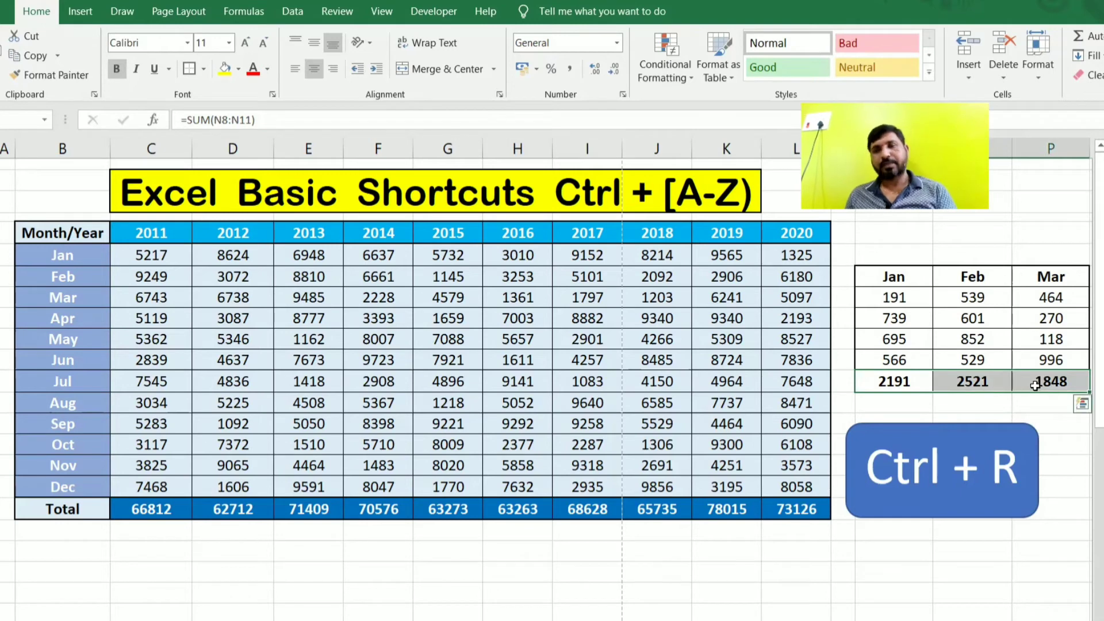
key(ctrl+r)
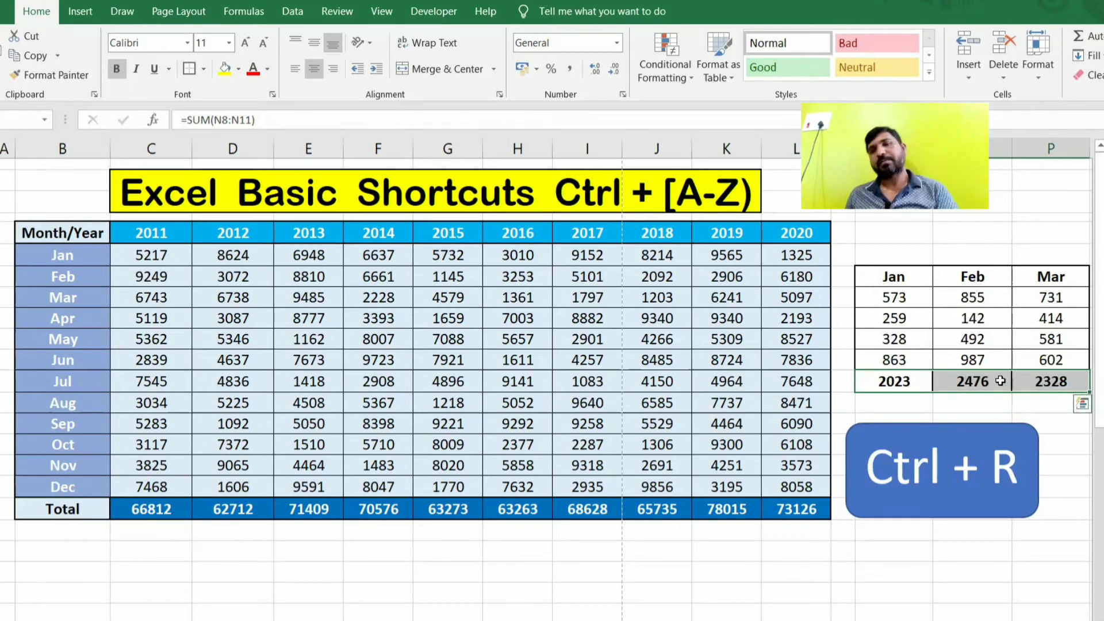
click(987, 364)
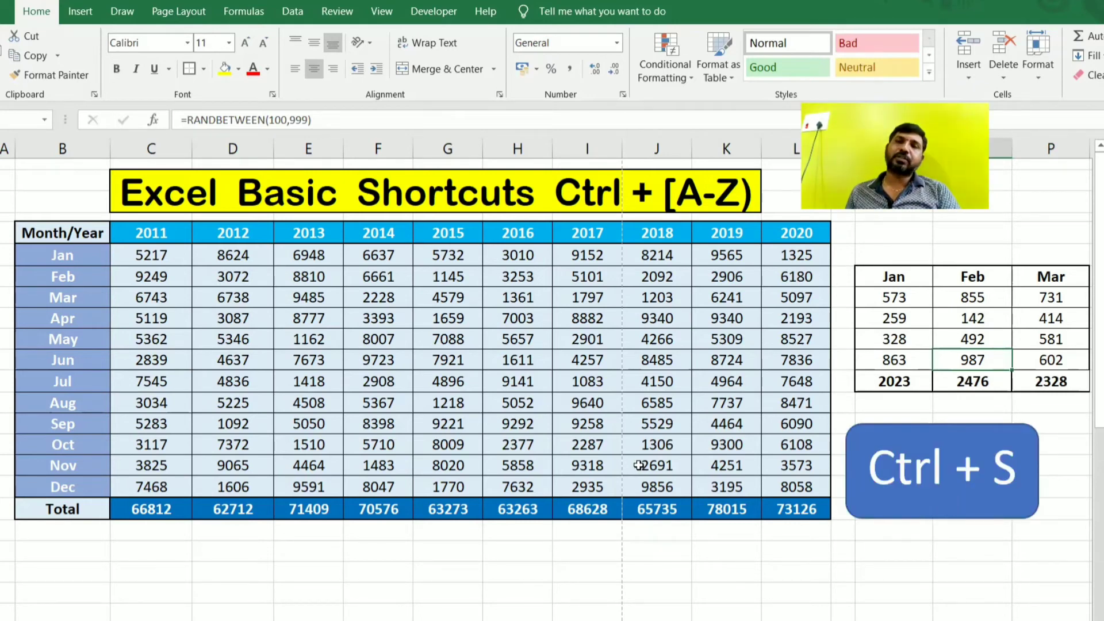
Start saving the workbook, browse to the Save As dialog, and cancel it without saving.
click(386, 344)
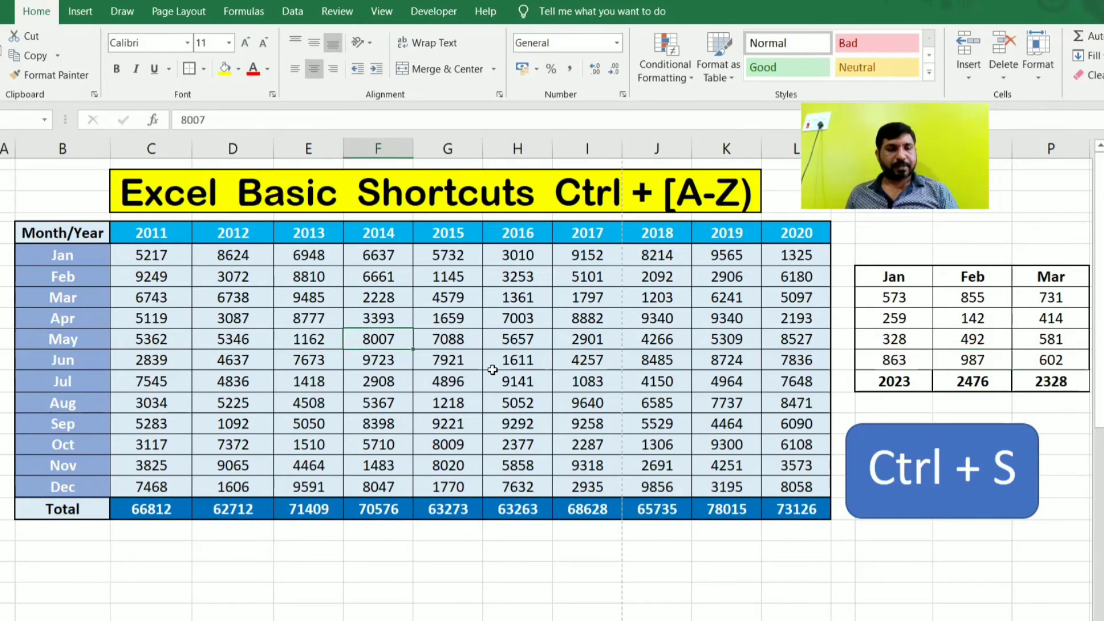
key(ctrl+s)
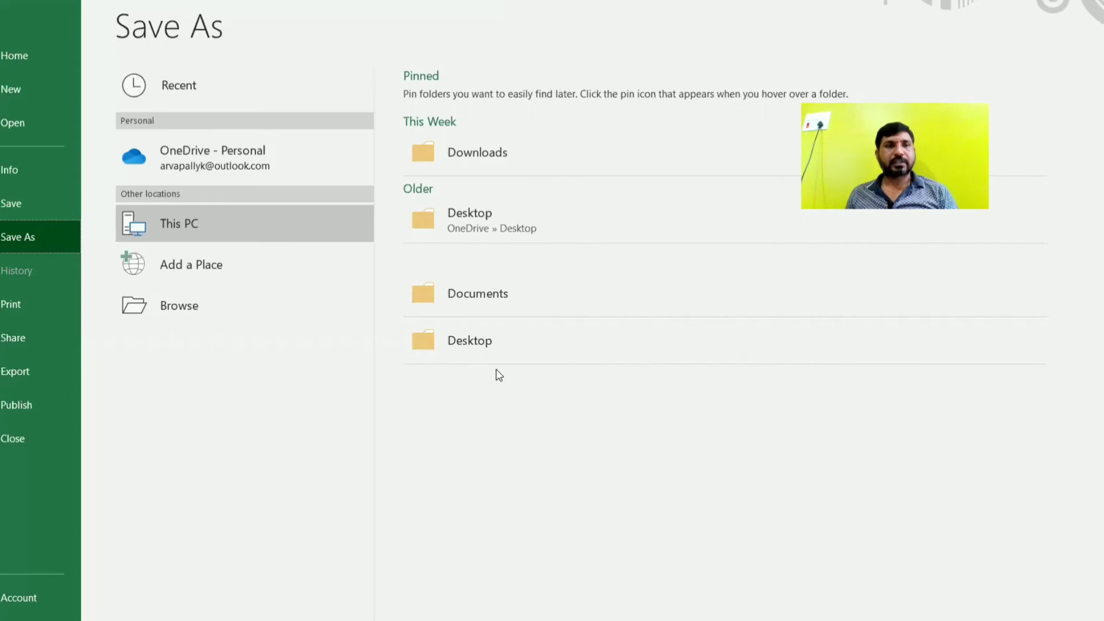
click(170, 308)
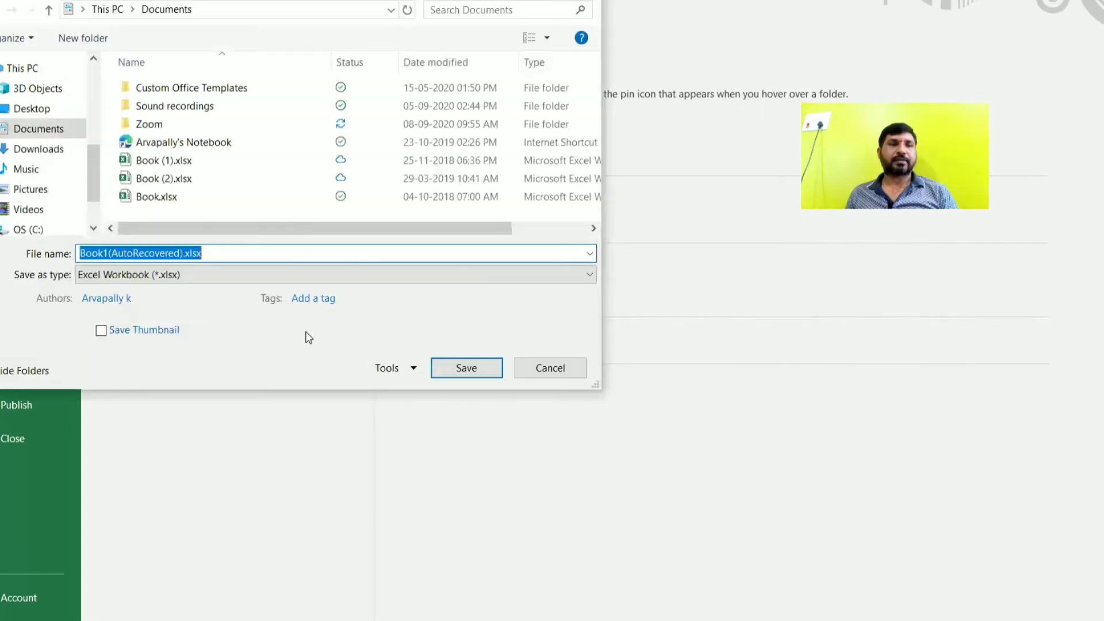
click(538, 373)
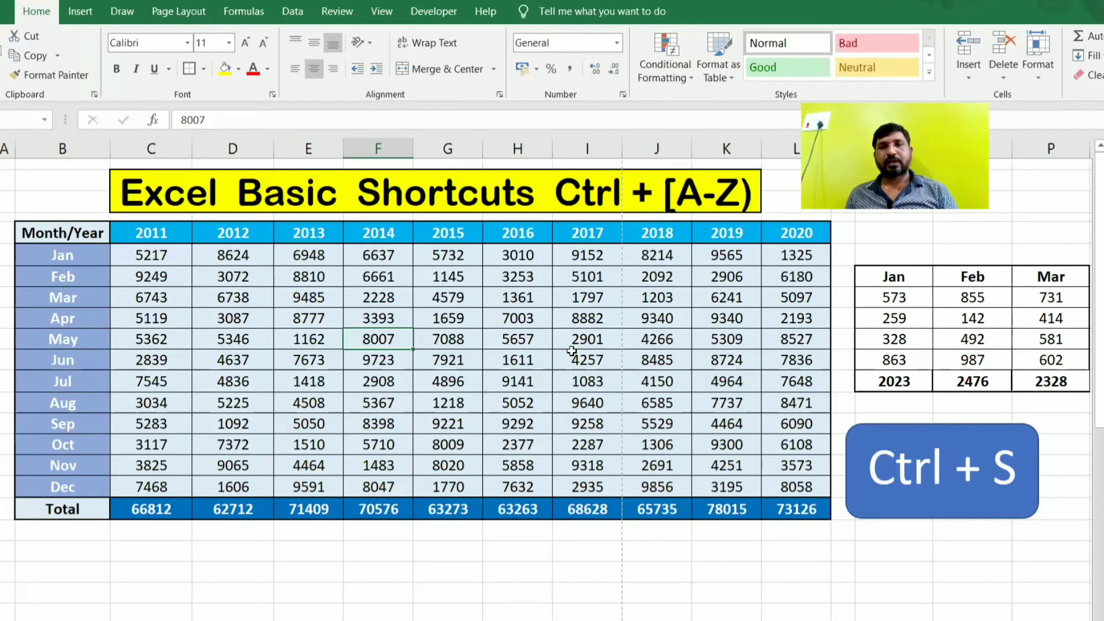
Convert the range N7:P12 into an Excel table with headers.
click(572, 351)
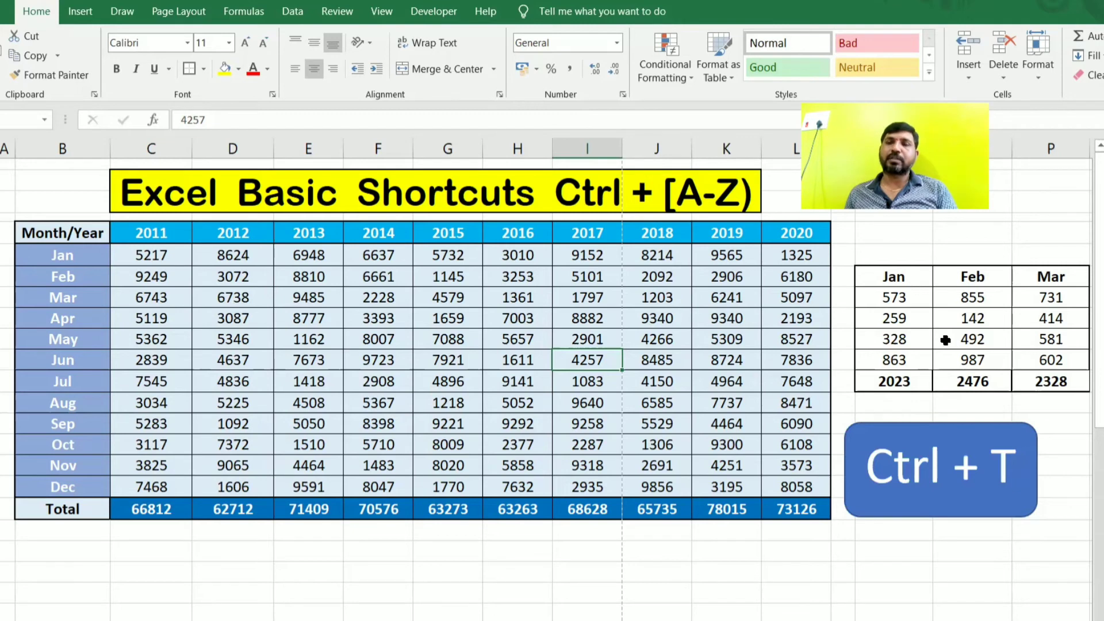
click(1006, 338)
drag(911, 279, 1035, 376)
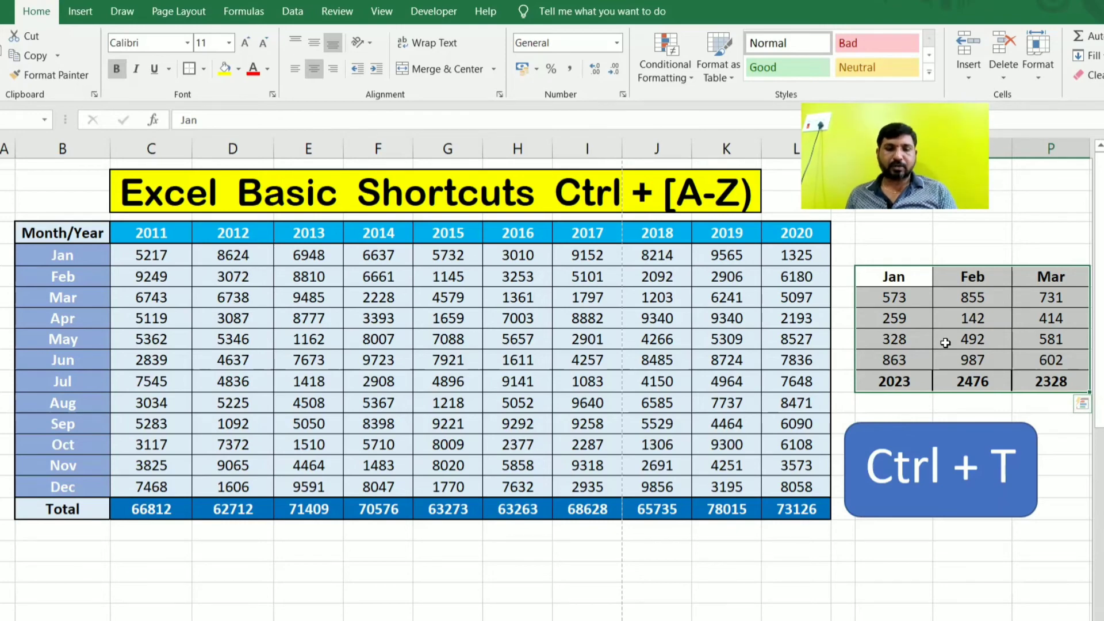
key(ctrl+t)
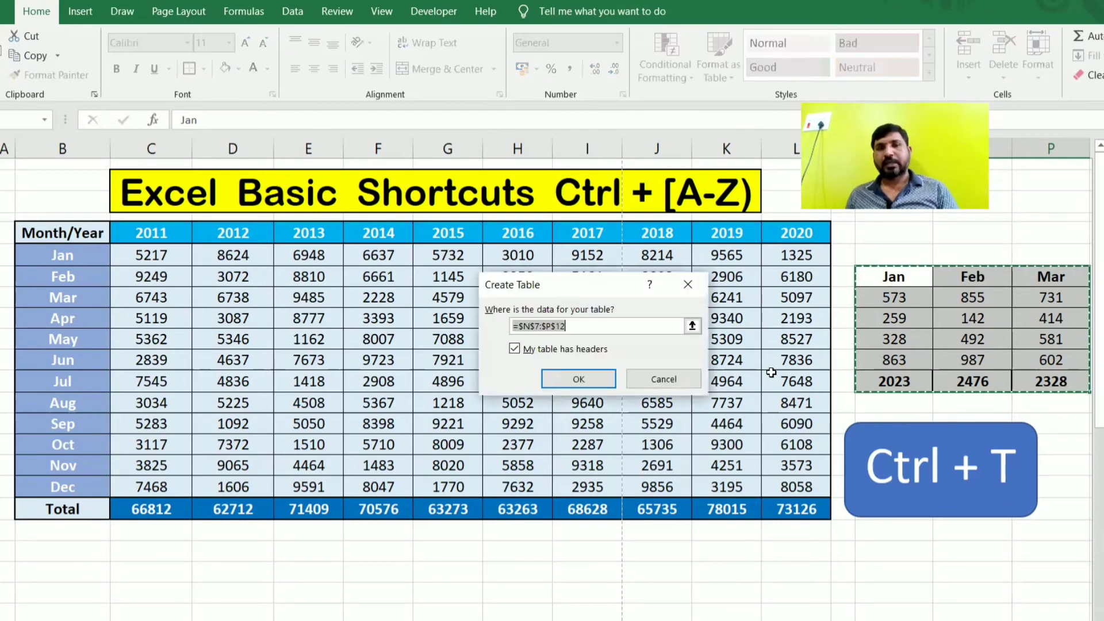
click(601, 379)
click(975, 318)
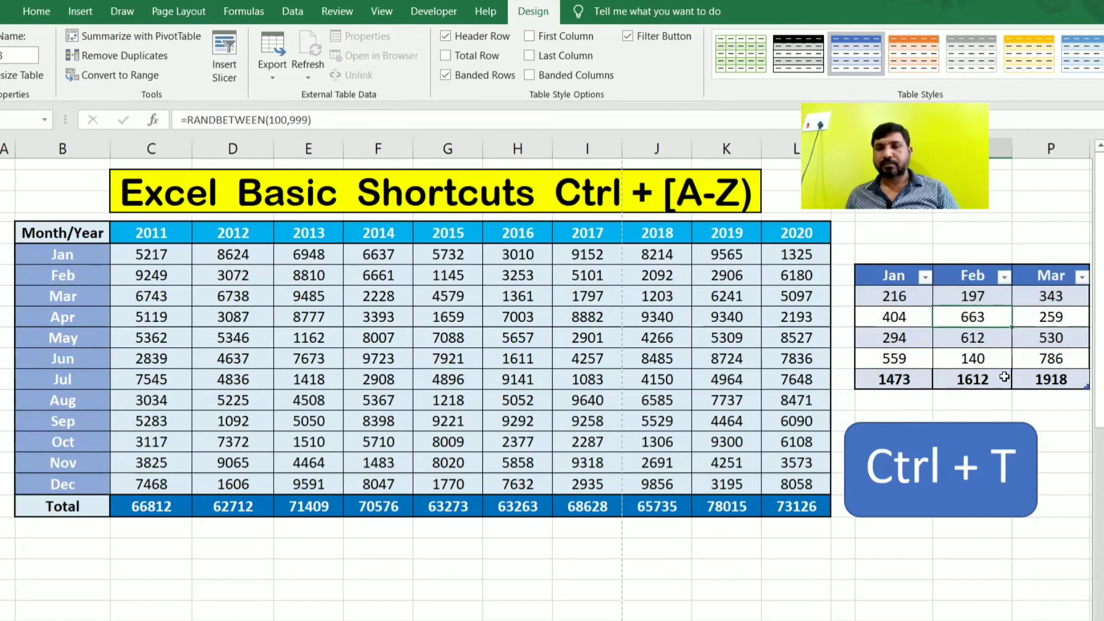
click(913, 320)
drag(894, 275, 1048, 377)
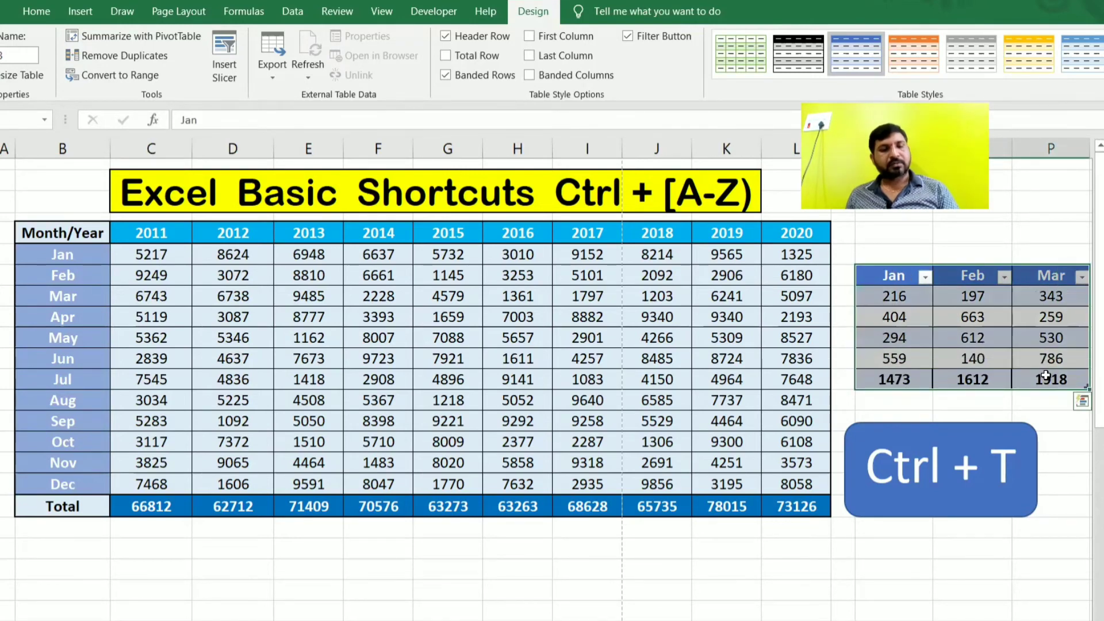
click(973, 339)
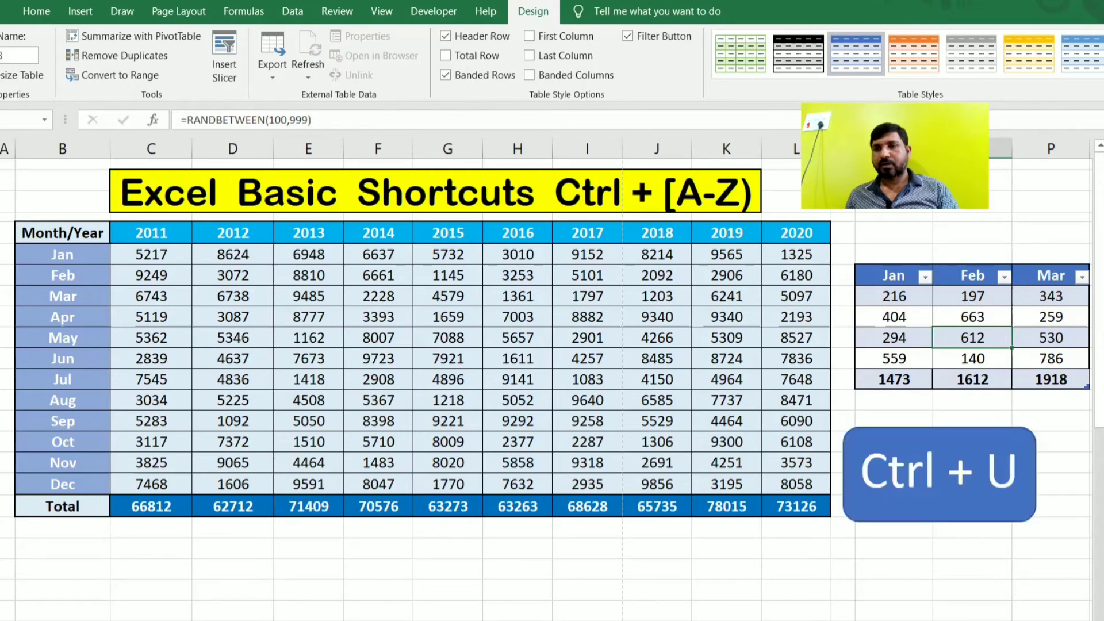
Underline the whole sheet title "Excel Basic Shortcuts Ctrl + [A-Z)".
click(433, 316)
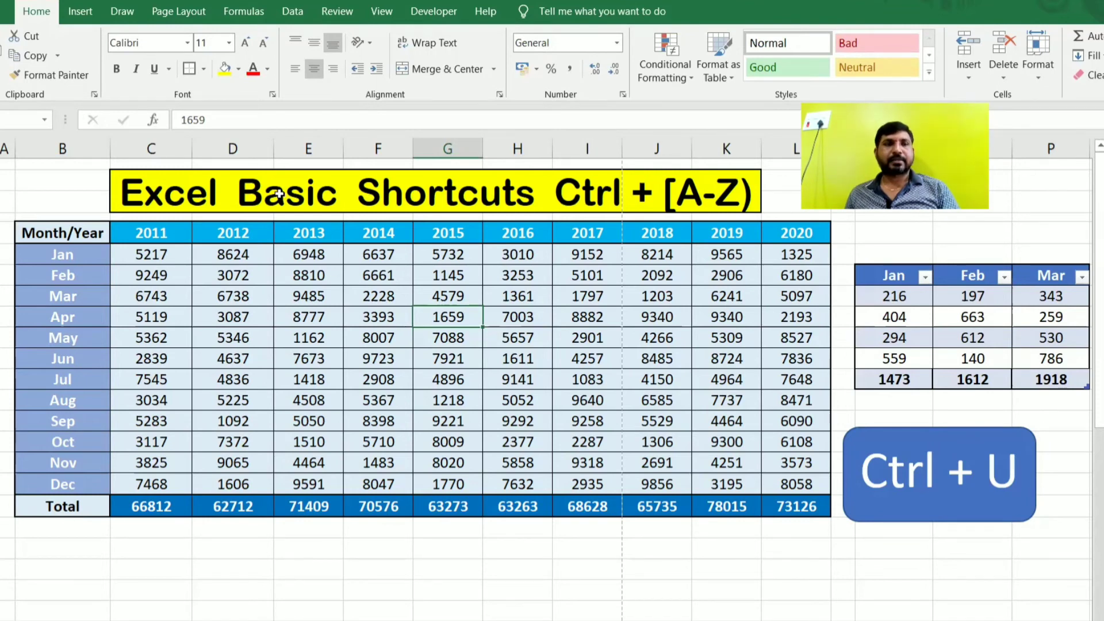
click(323, 277)
click(345, 204)
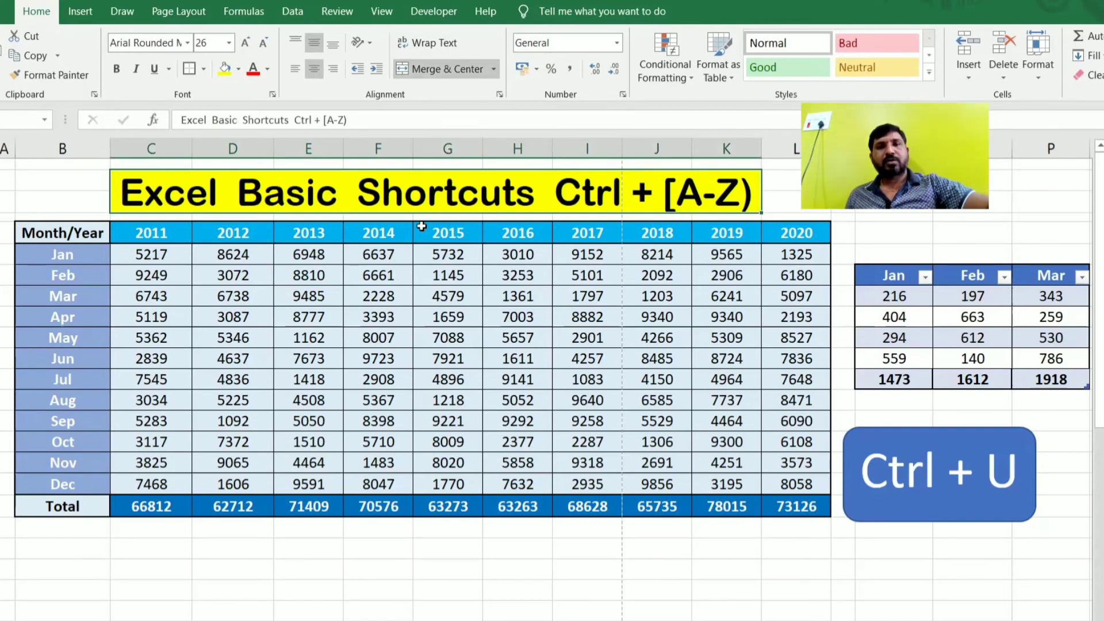
key(ctrl+u)
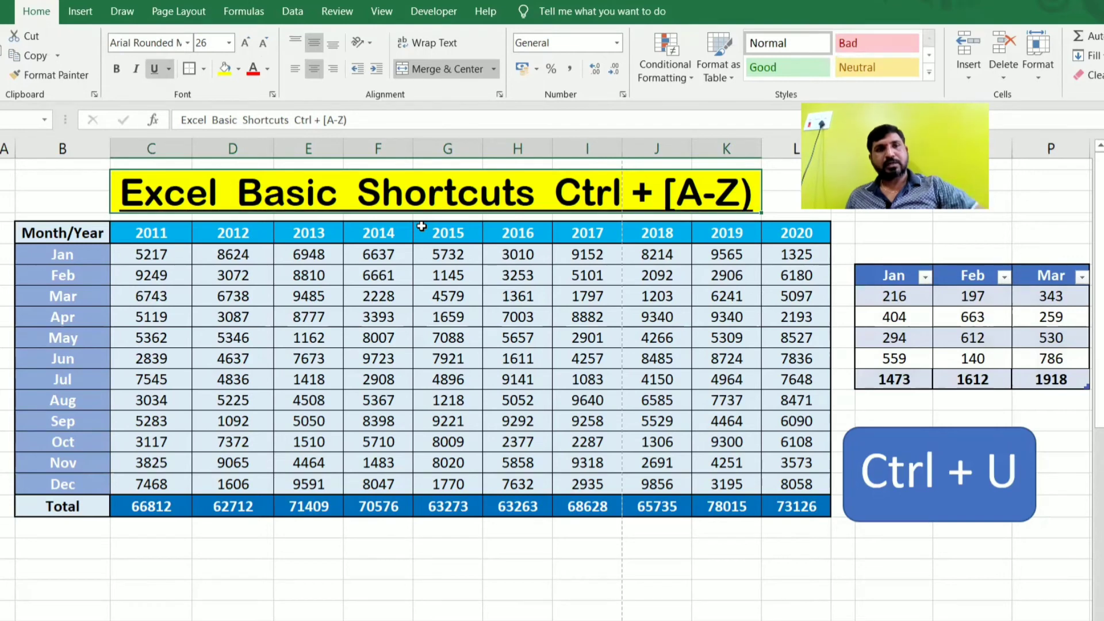
click(405, 251)
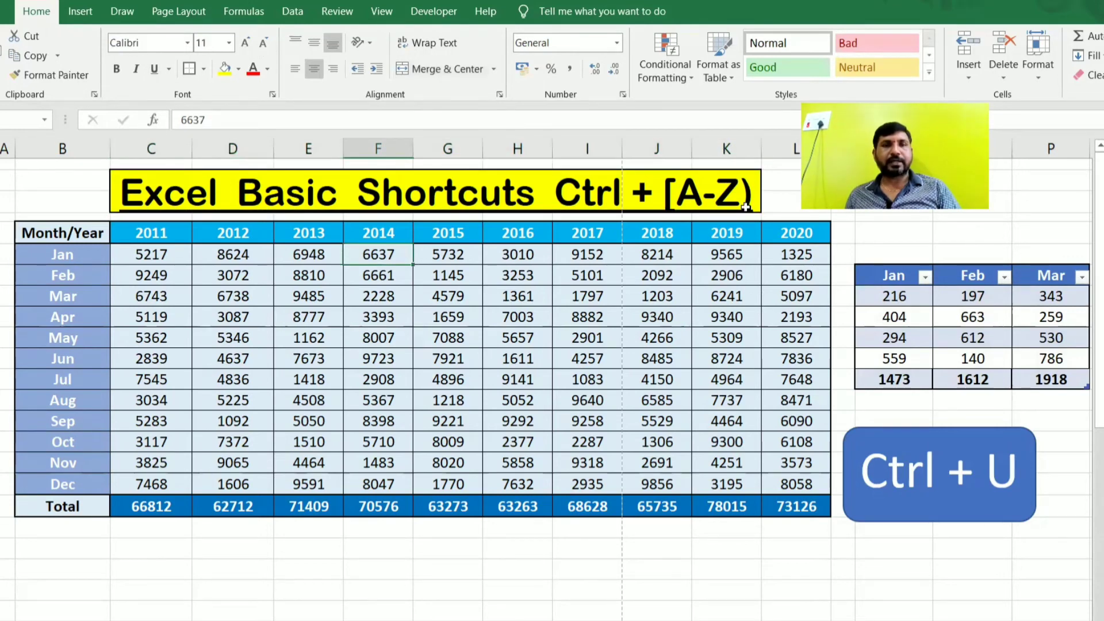
click(393, 317)
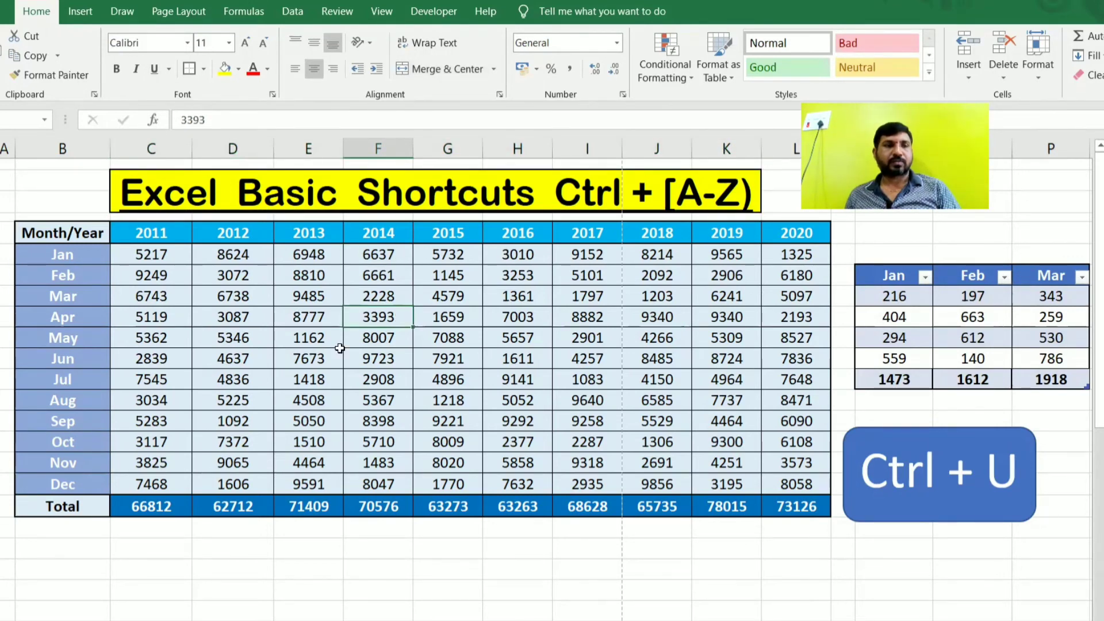
Try underlining the Total label in B18, and remove the underlines from that label and the sheet title.
click(55, 506)
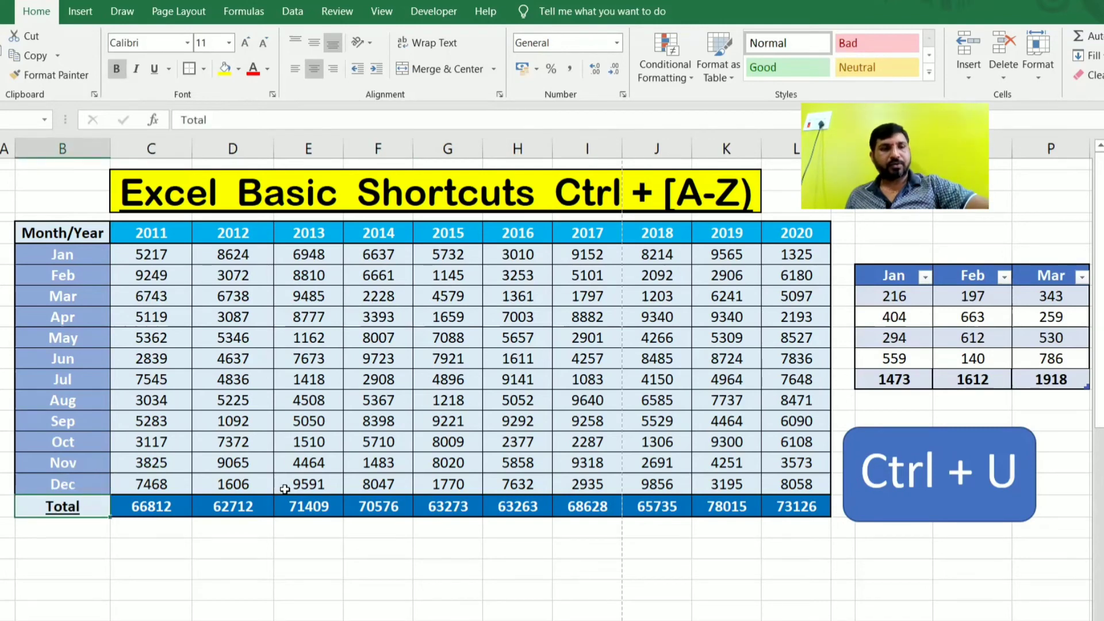
click(68, 546)
click(65, 511)
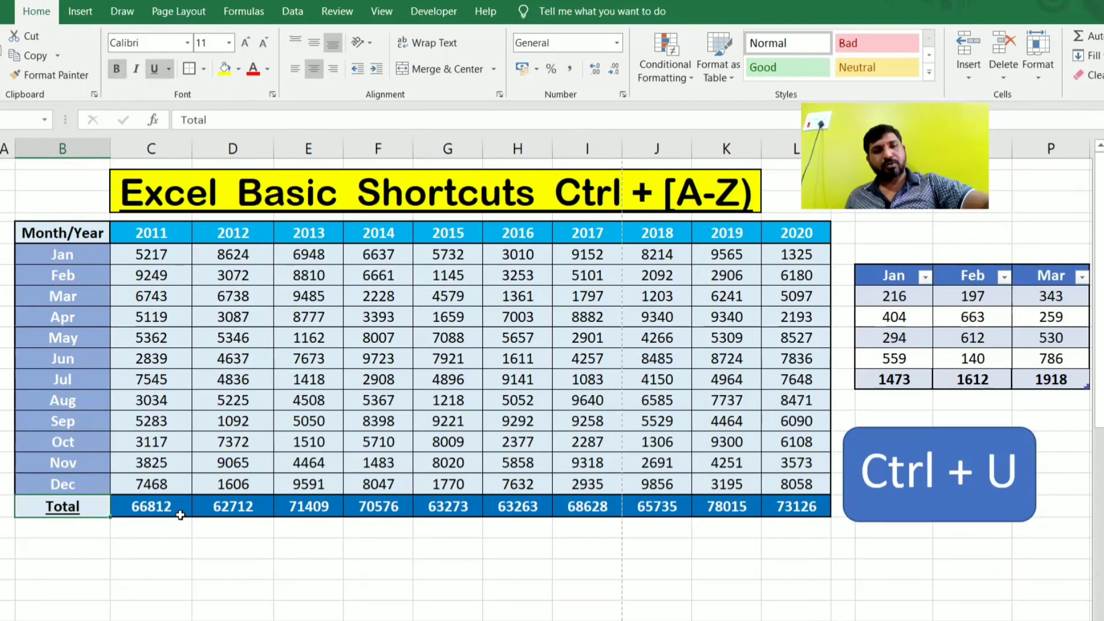
click(406, 194)
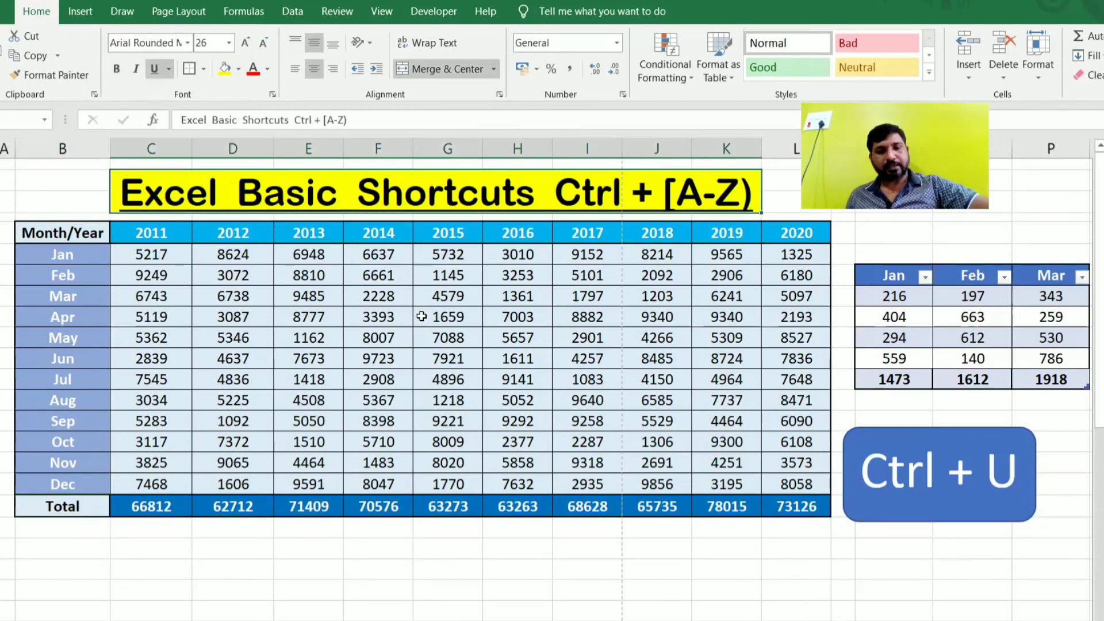
click(426, 381)
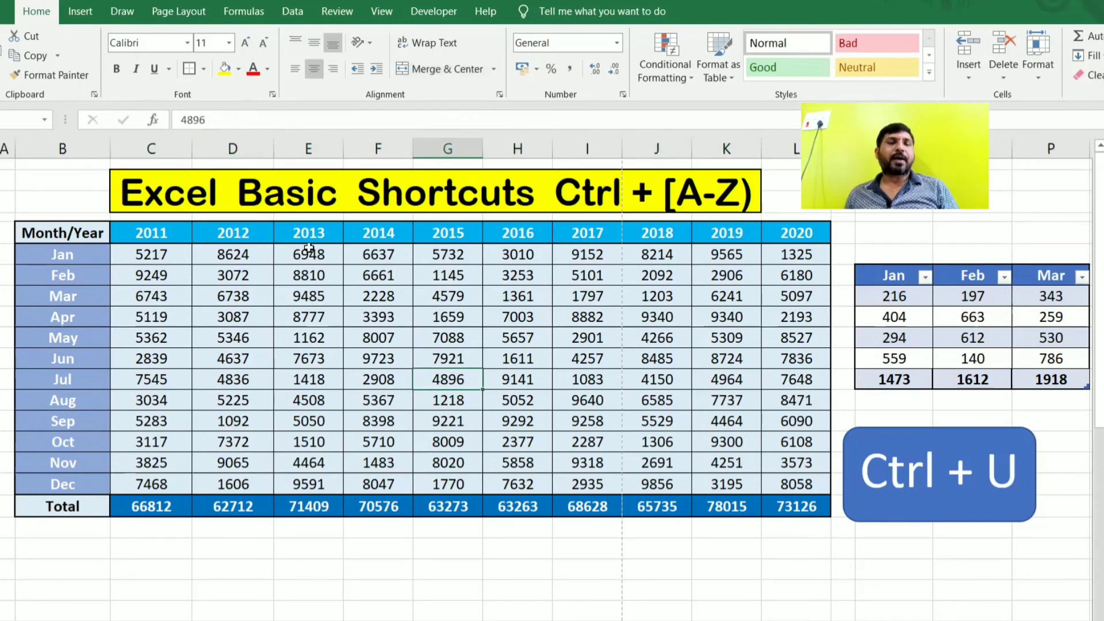
Underline only the word "Basic" within the sheet title, and remove that underline again.
double_click(306, 193)
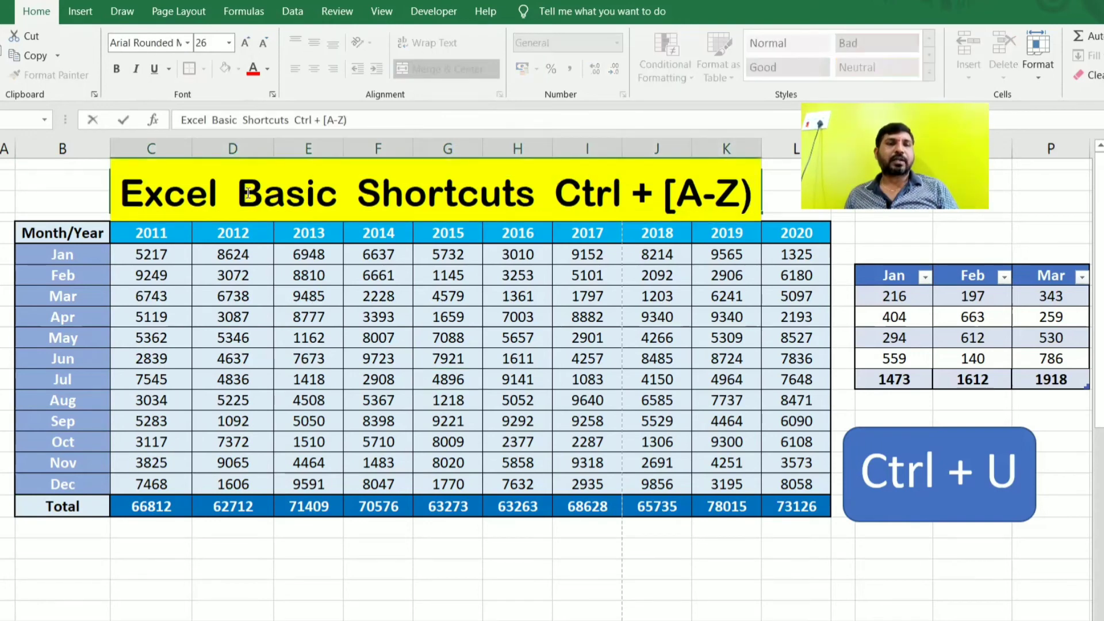
drag(248, 193, 338, 193)
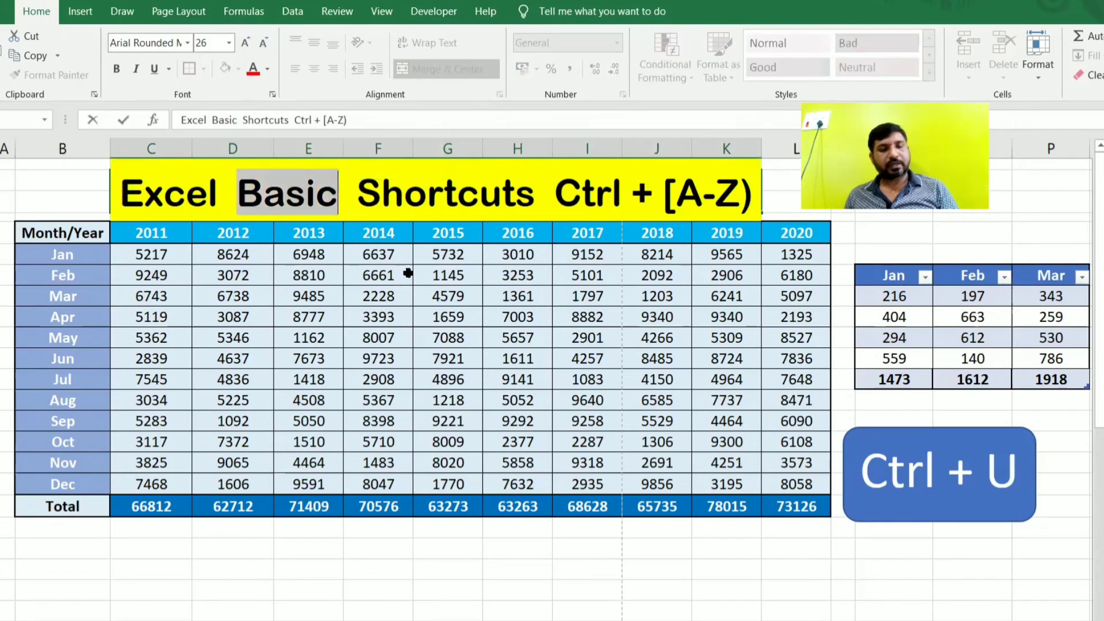
key(ctrl+u)
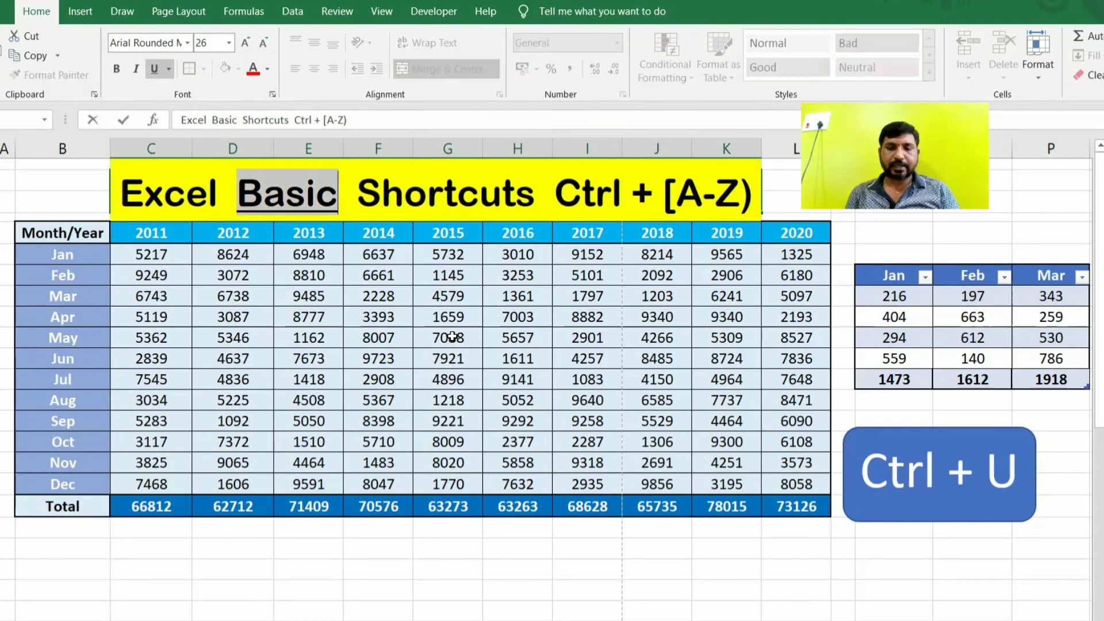
key(ctrl+u)
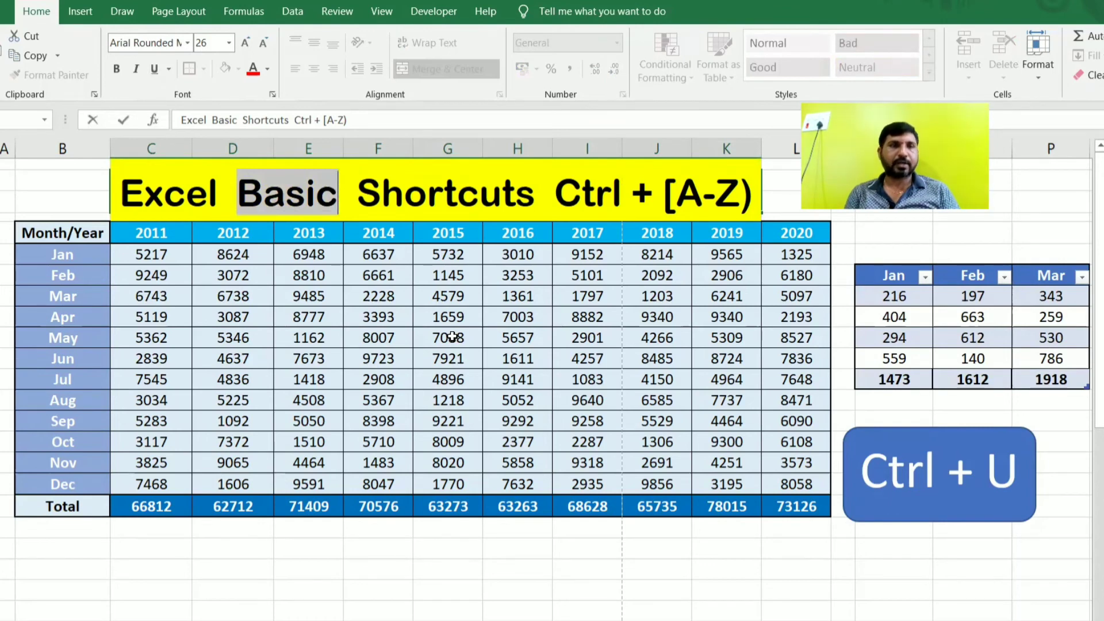
click(457, 382)
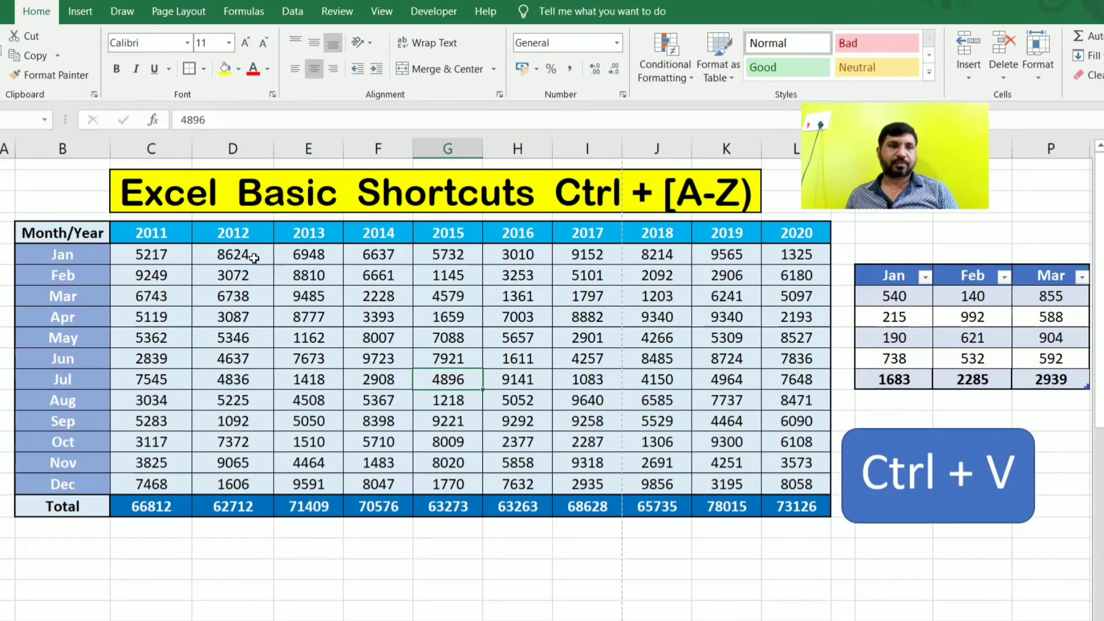
Copy the table N7:P12, paste it at E21, and undo the paste.
mouse_move(895, 279)
mouse_down()
mouse_move(1035, 319)
mouse_move(1041, 371)
mouse_up()
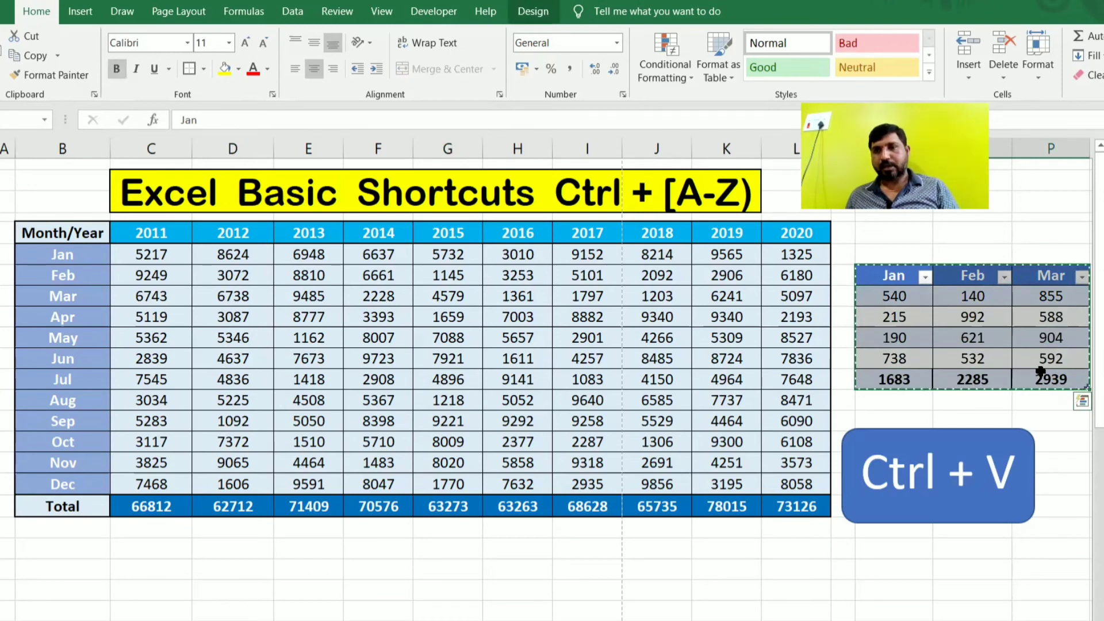
click(310, 566)
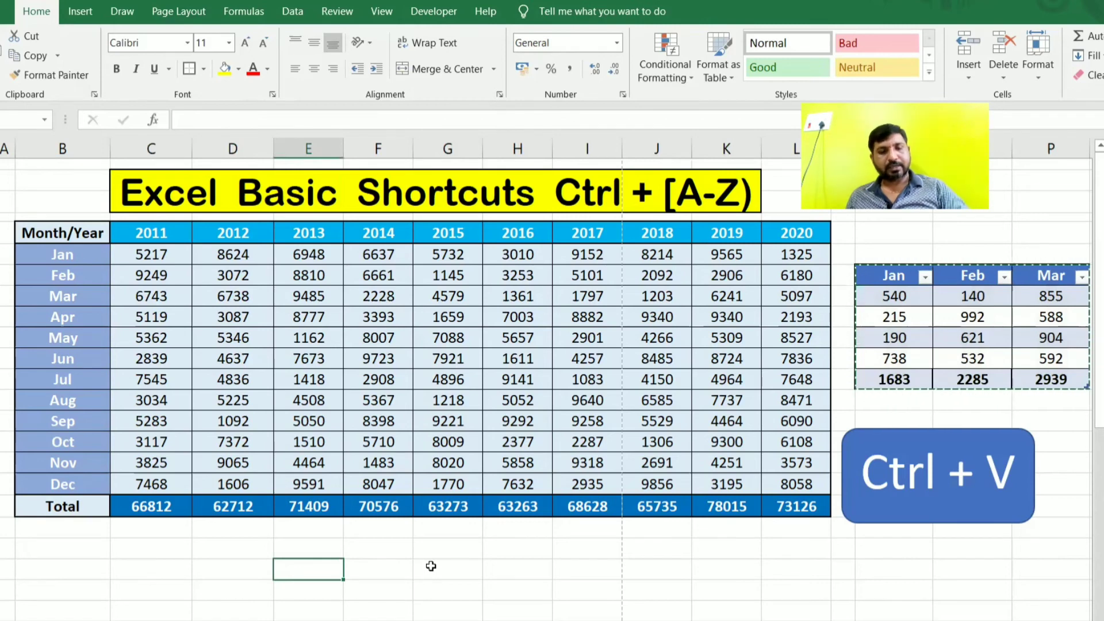
key(ctrl+v)
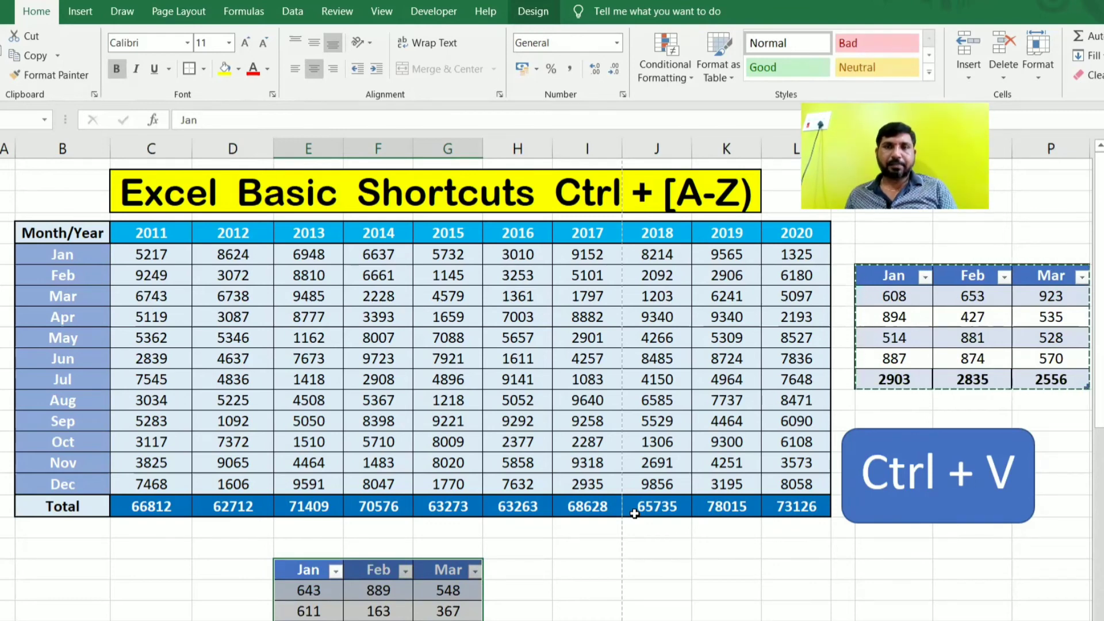
key(ctrl+z)
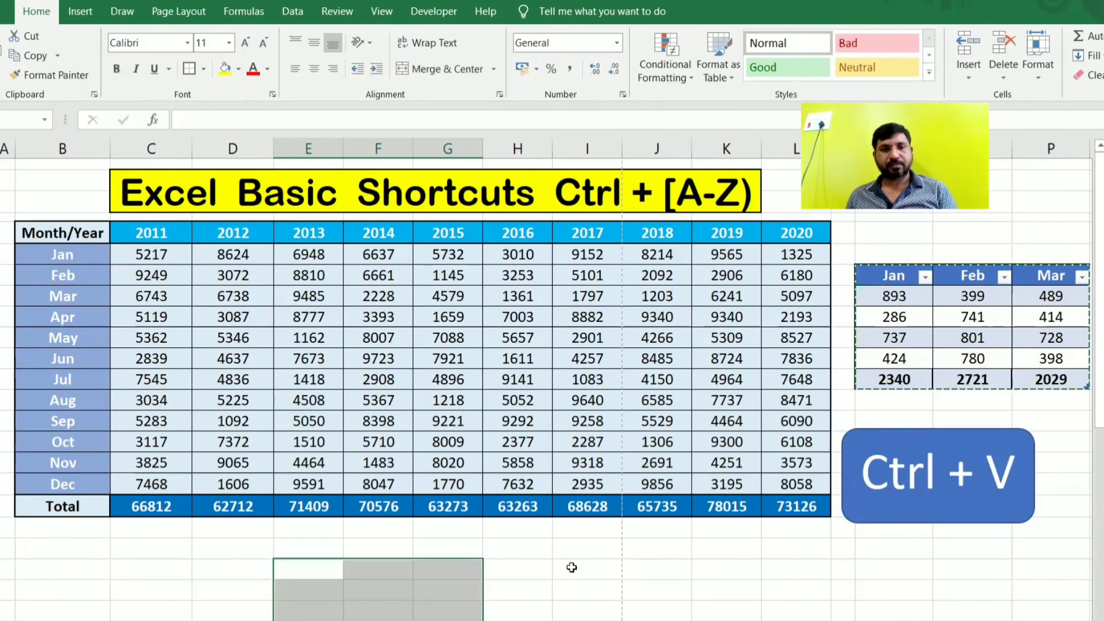
click(571, 568)
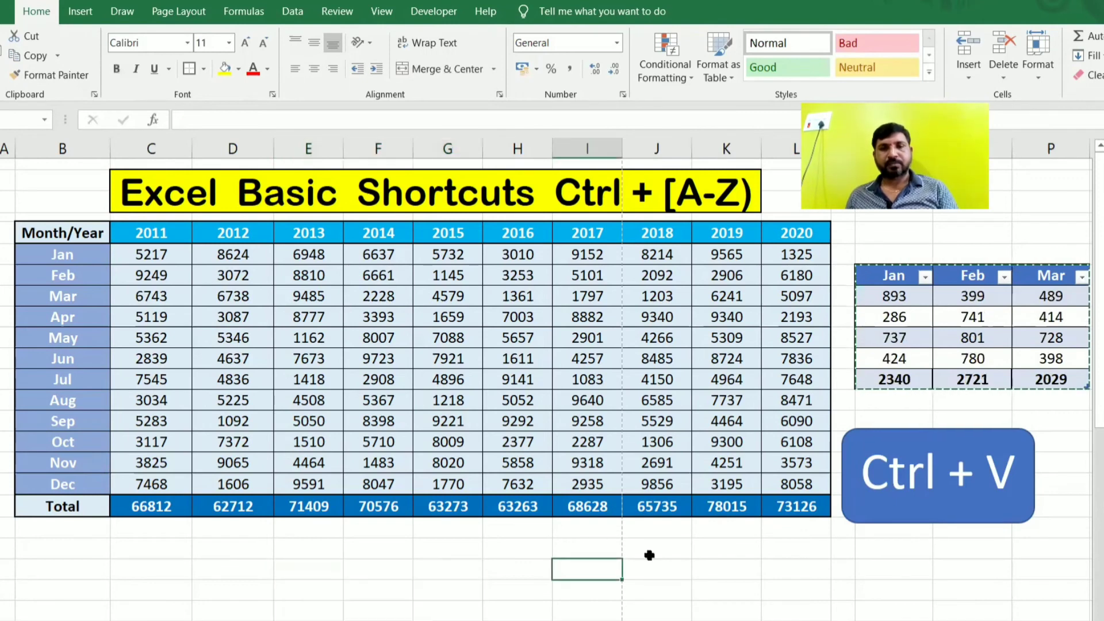
click(1045, 407)
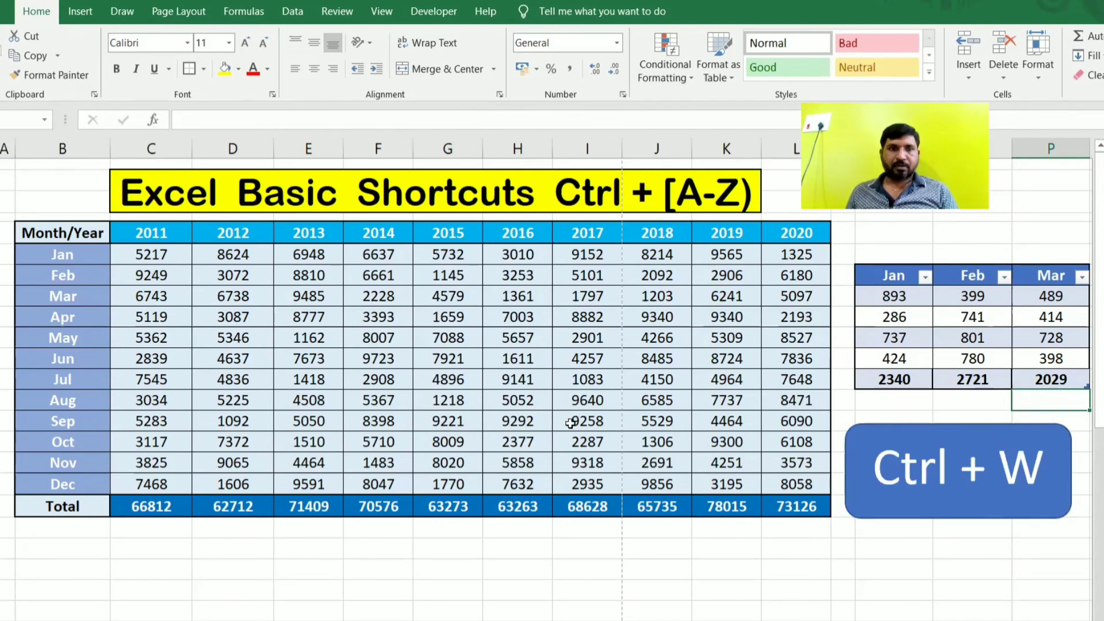
Bring up a blank workbook and close it to return to the month/year sheet.
click(359, 360)
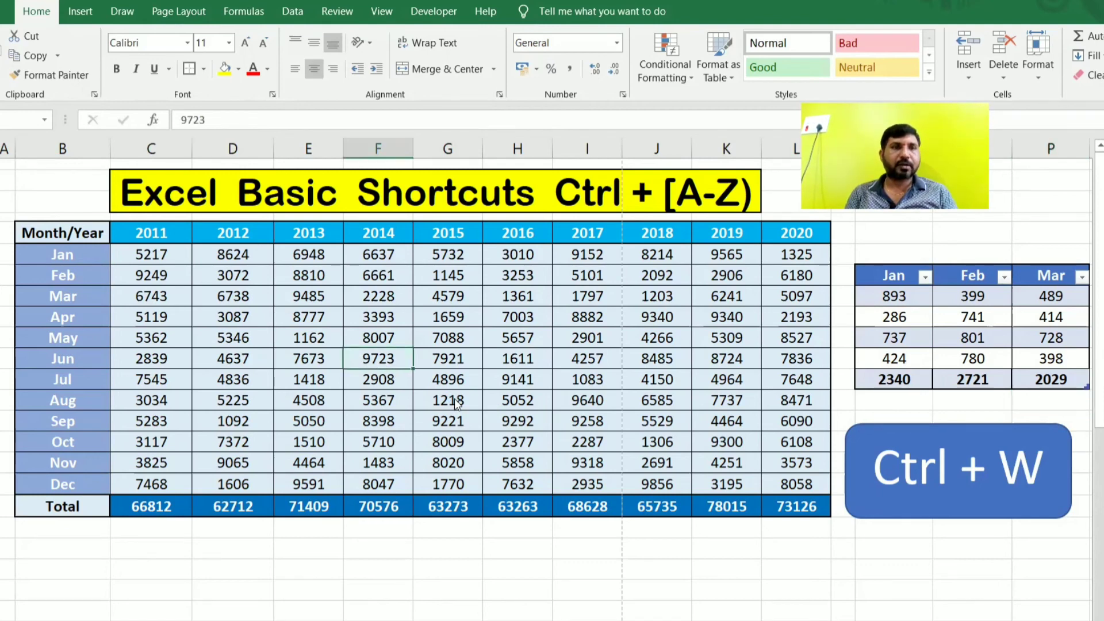
key(ctrl+w)
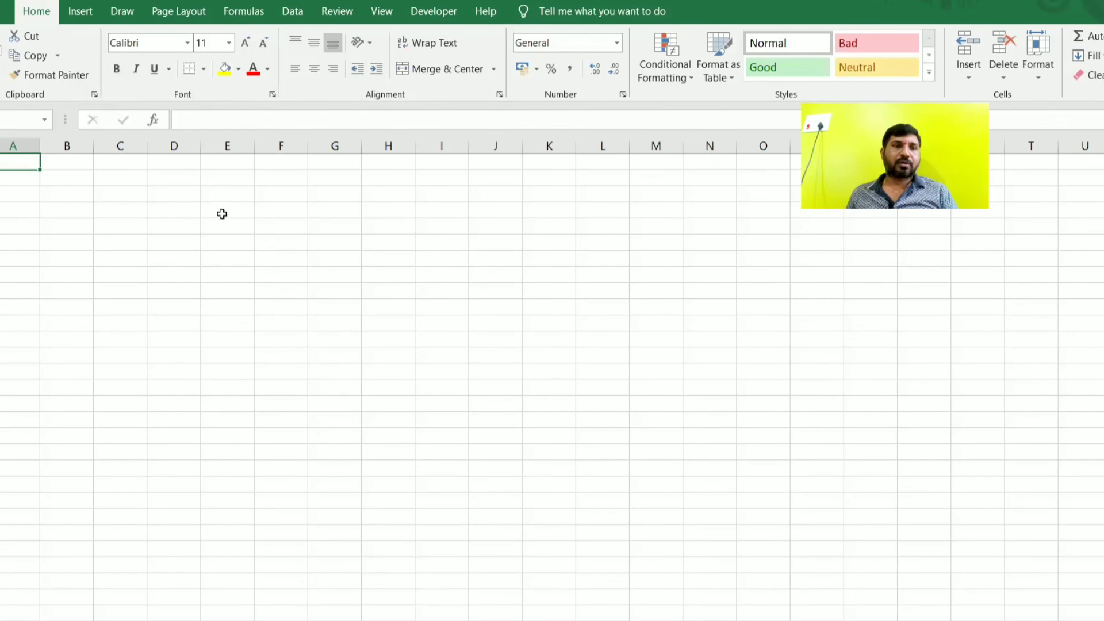
click(178, 215)
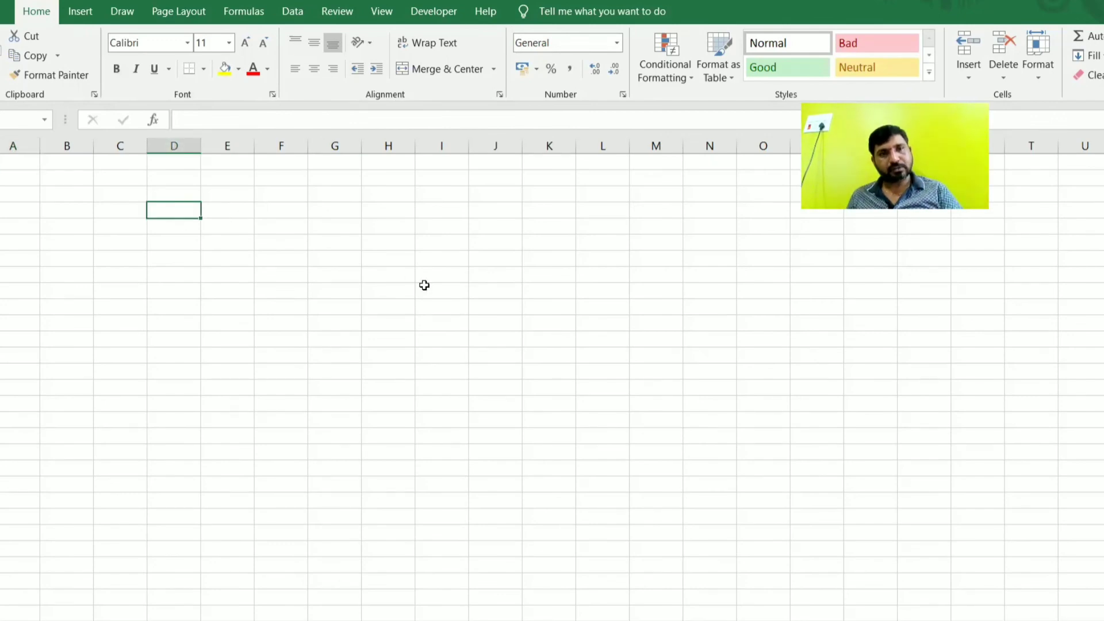
key(ctrl+w)
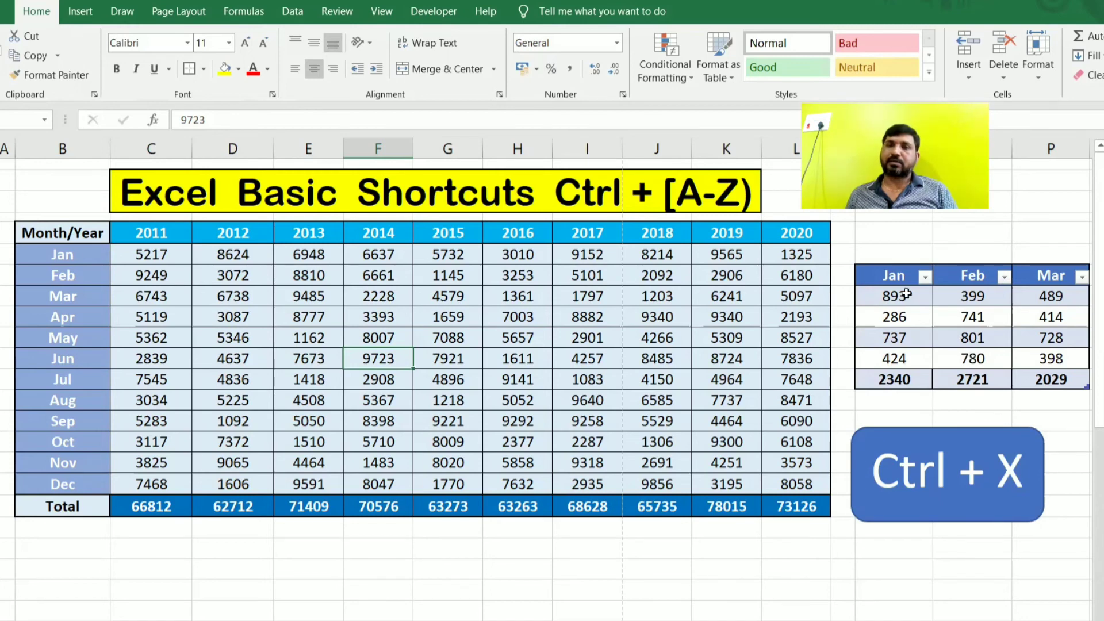
Cut the table N7:P12, paste it at F20, and undo the move.
drag(893, 278, 1031, 374)
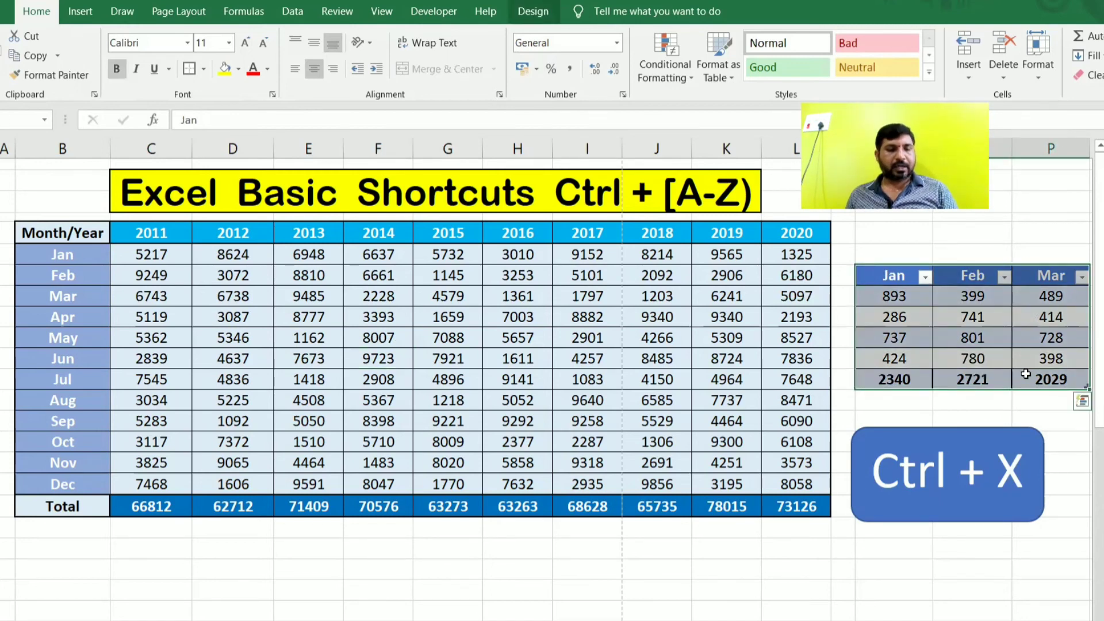
key(ctrl+x)
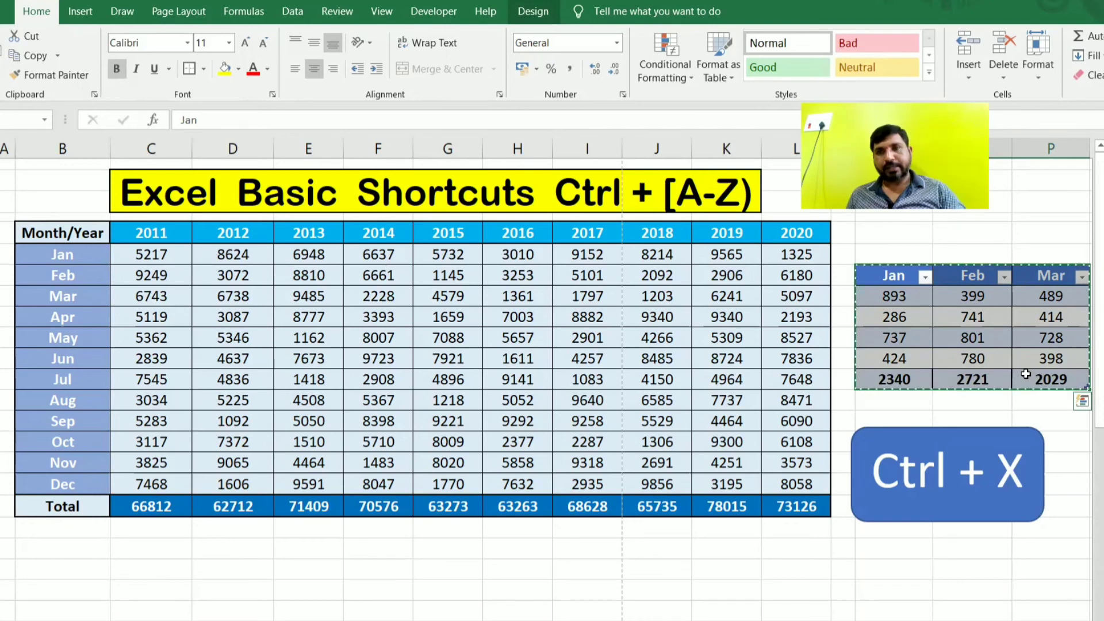
click(379, 549)
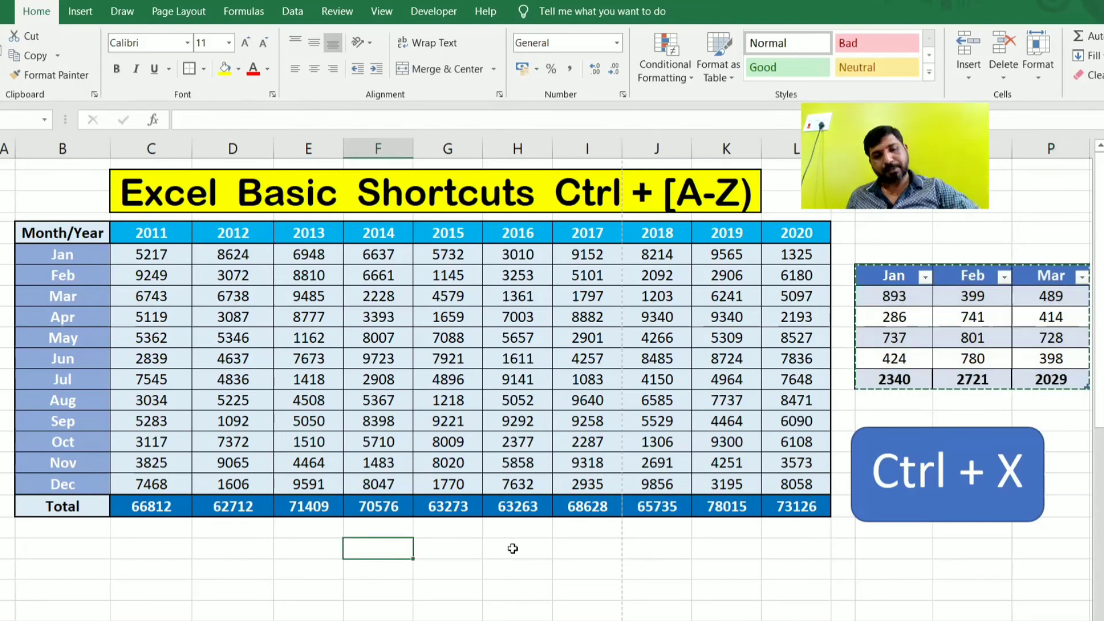
key(ctrl+v)
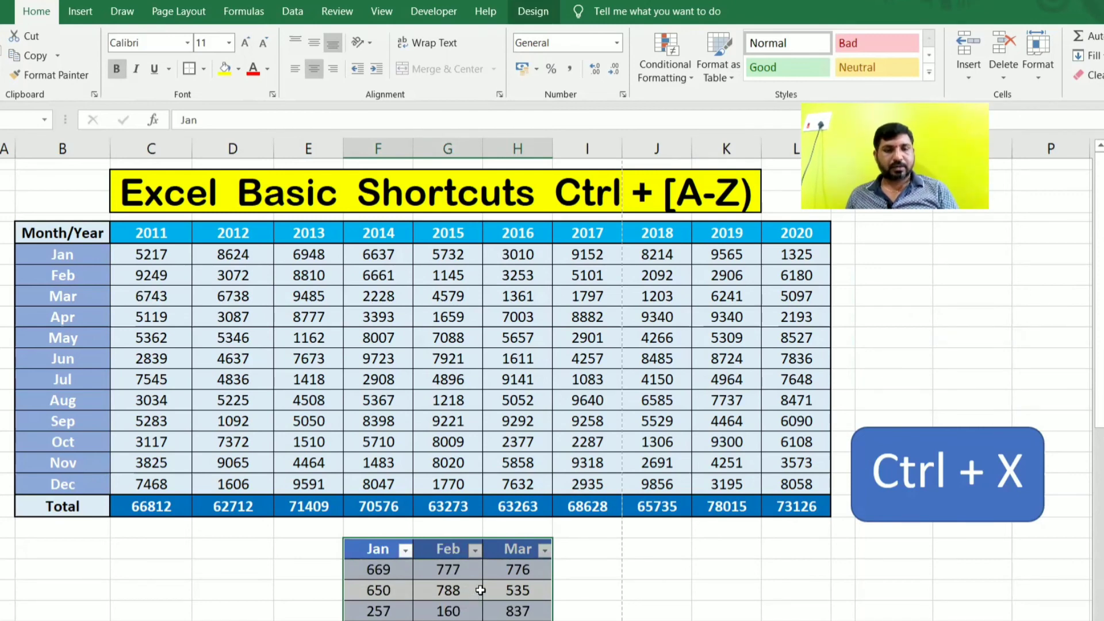
key(ctrl+z)
click(644, 588)
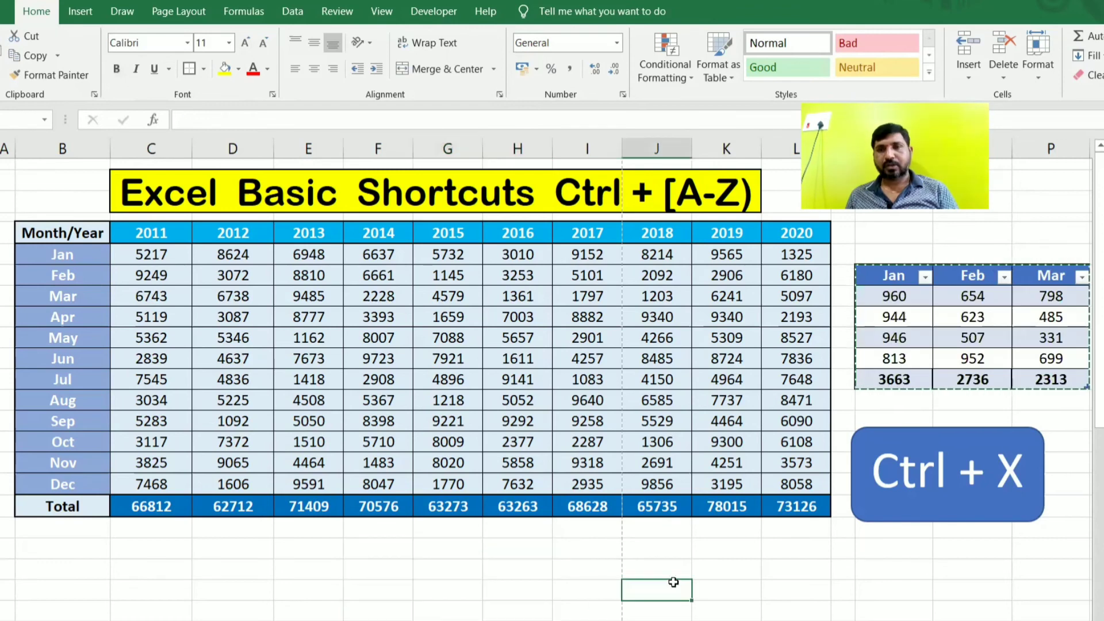
Underline the Jul 2014 value in the month/year table and remove that underline again.
click(972, 339)
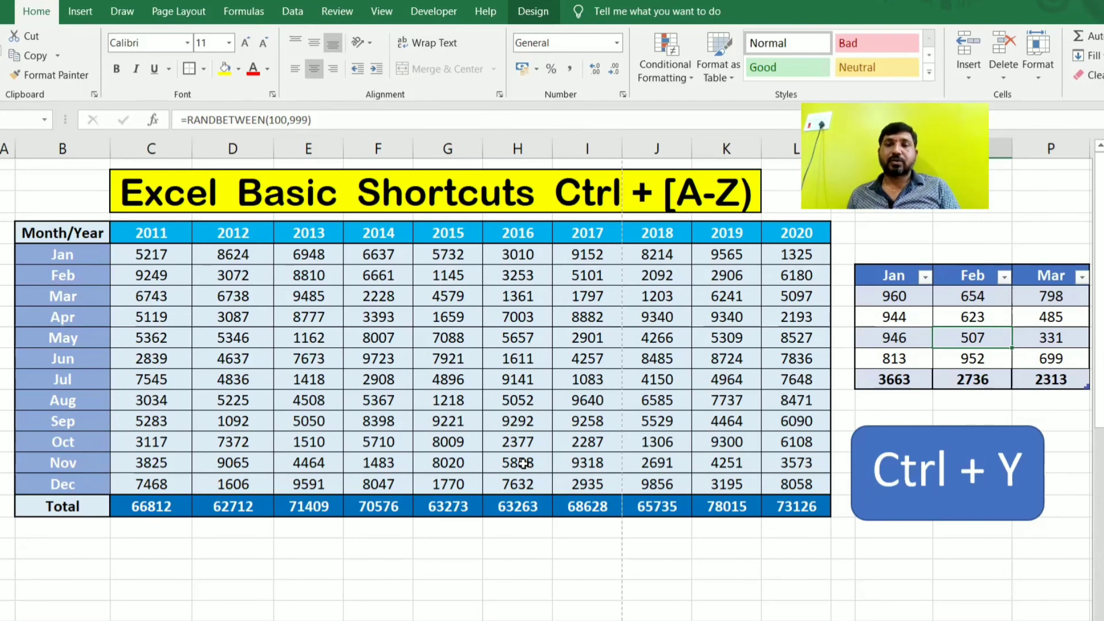
click(387, 383)
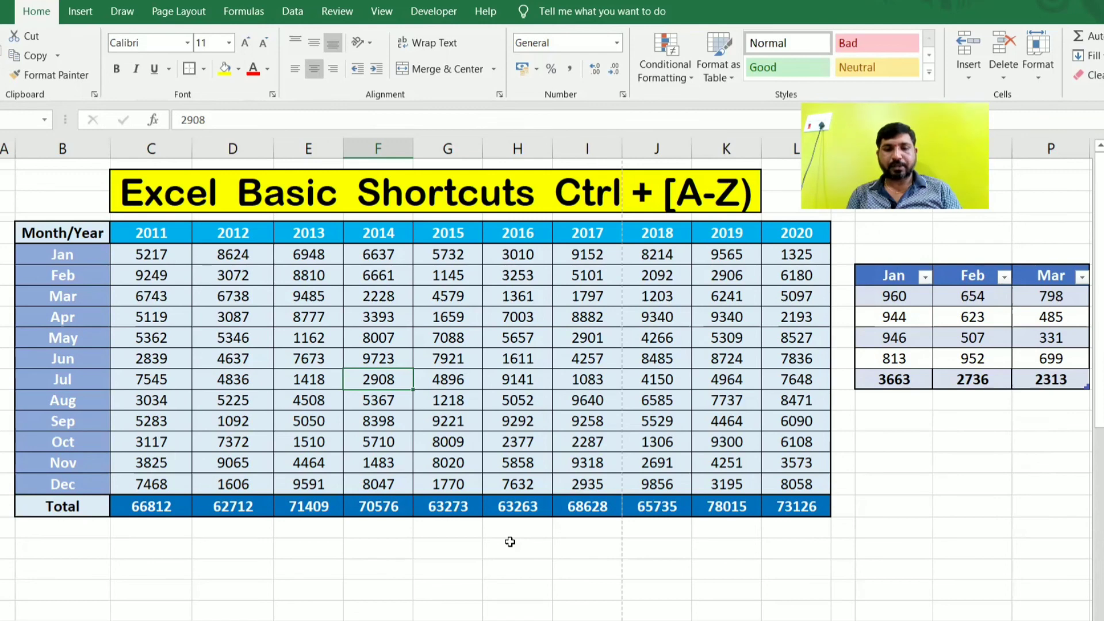
key(ctrl+u)
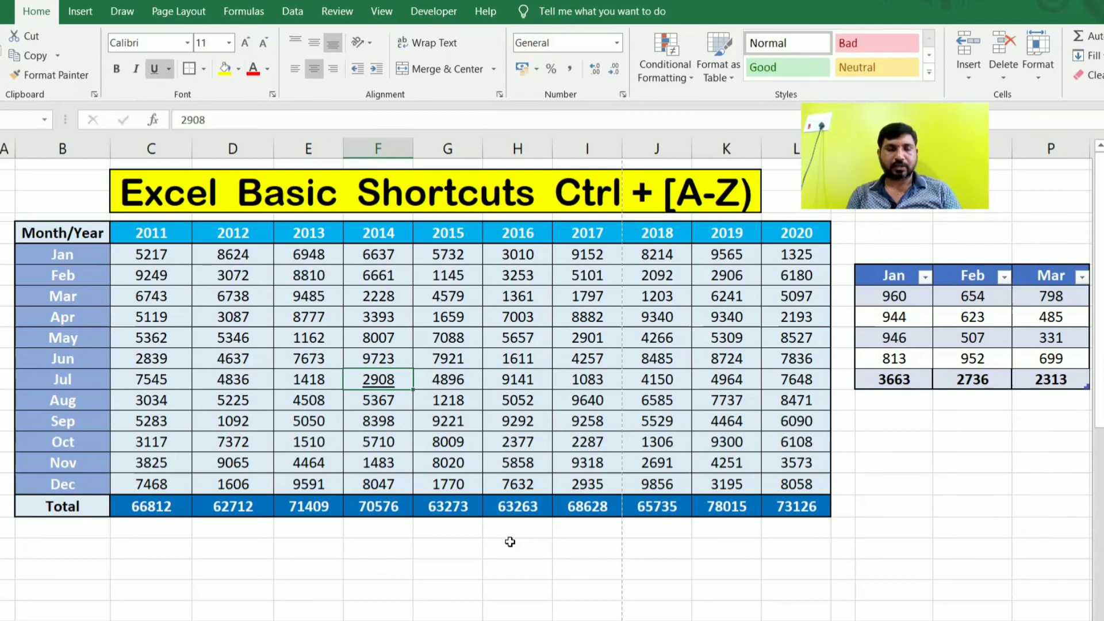
key(ctrl+u)
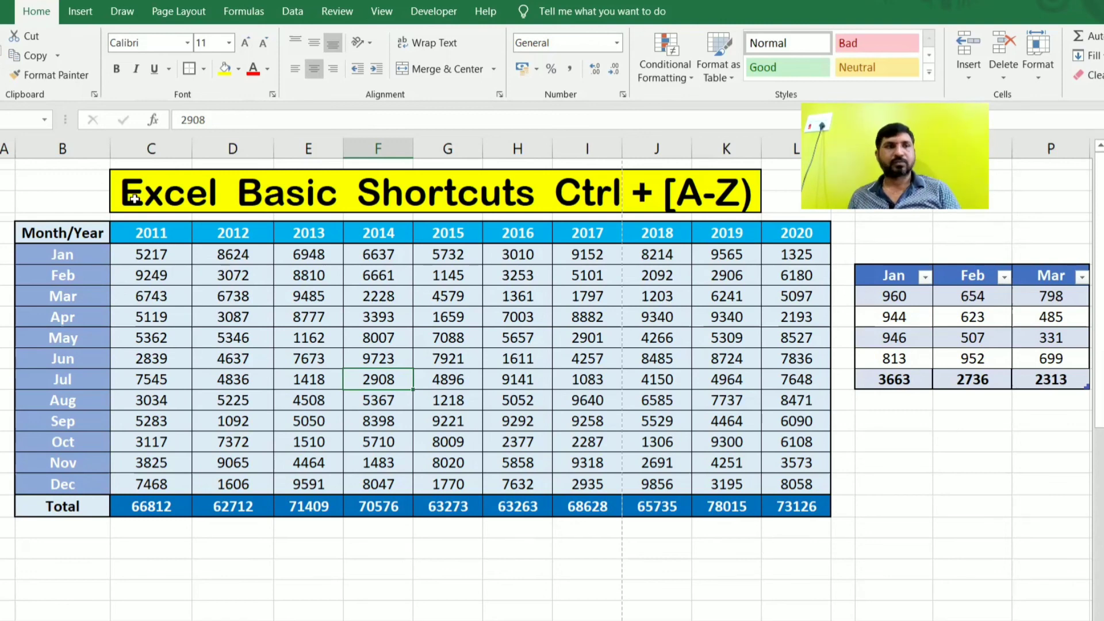
click(513, 585)
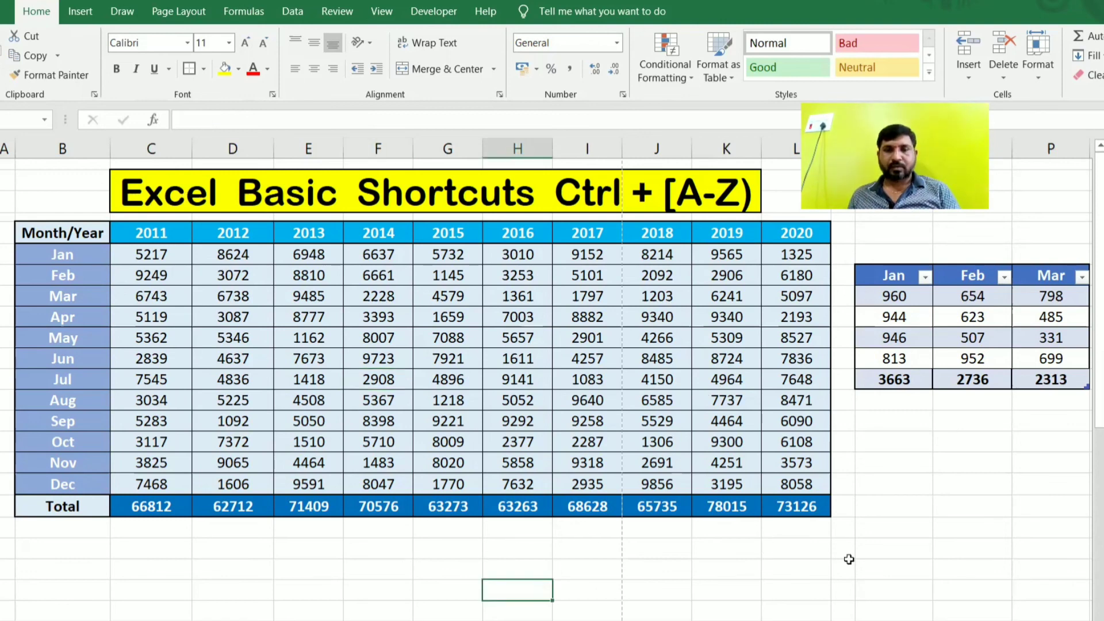
Enter 1, 2, 3 and 4 down the blank cells O16:O19 below the small table.
click(956, 459)
text(1)
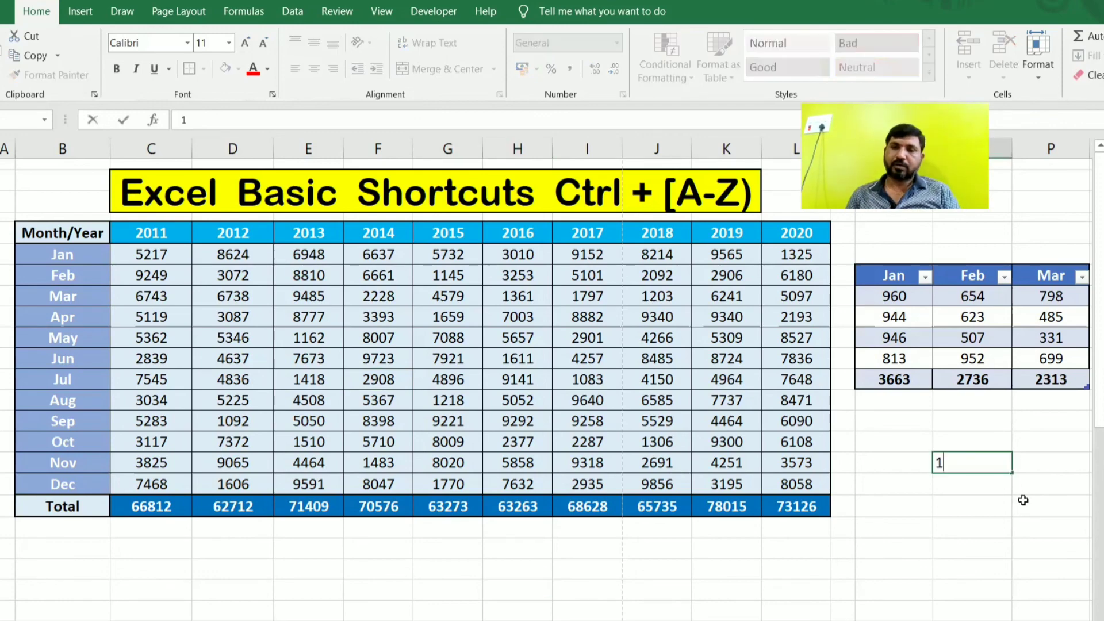
key(Return)
text(2)
key(Return)
text(3)
key(Return)
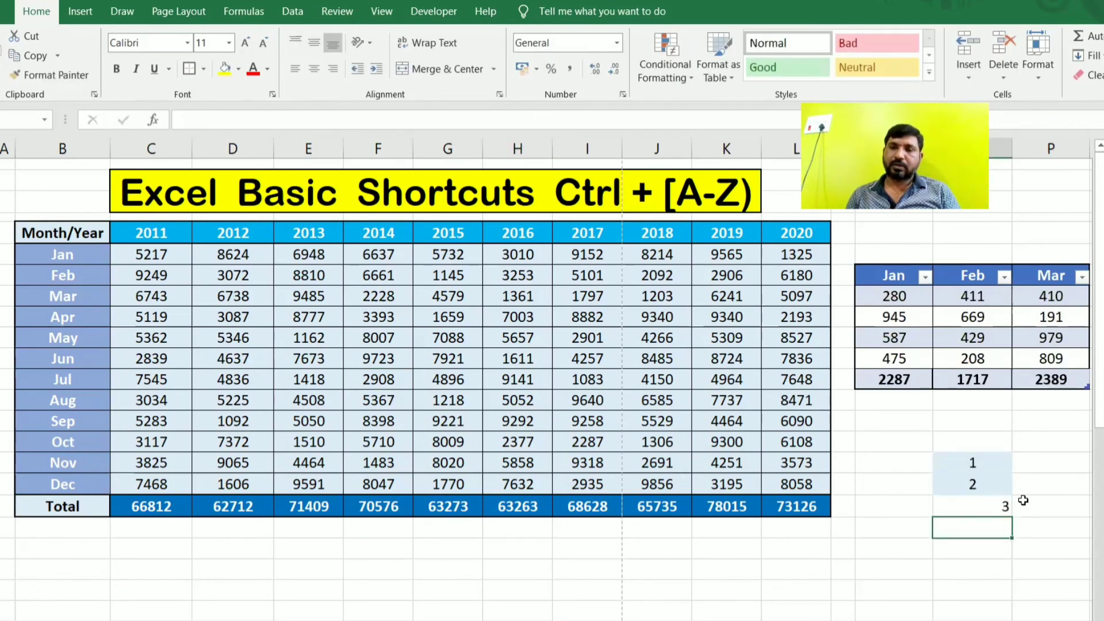
text(4)
key(Return)
click(891, 532)
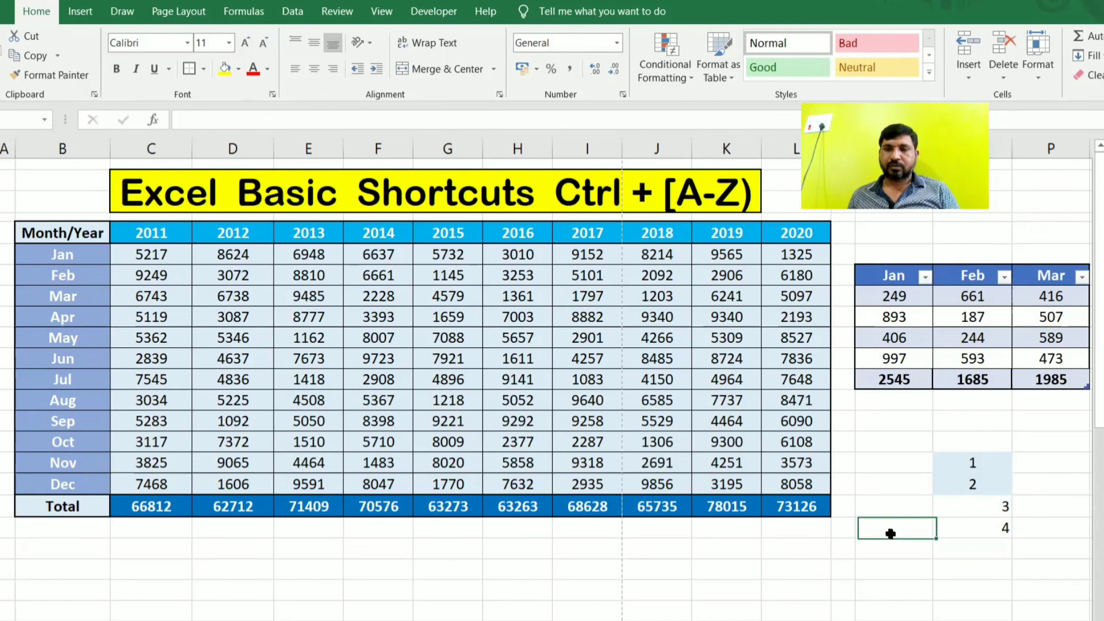
drag(972, 486, 970, 527)
click(971, 545)
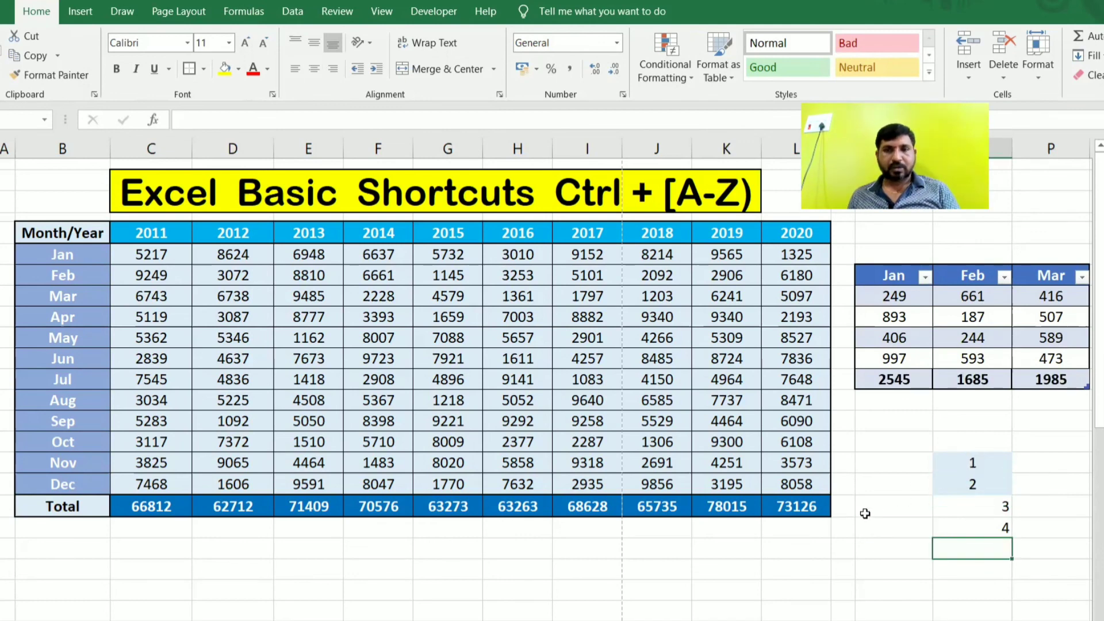
Undo the four number entries in O16:O19 one after another.
click(883, 546)
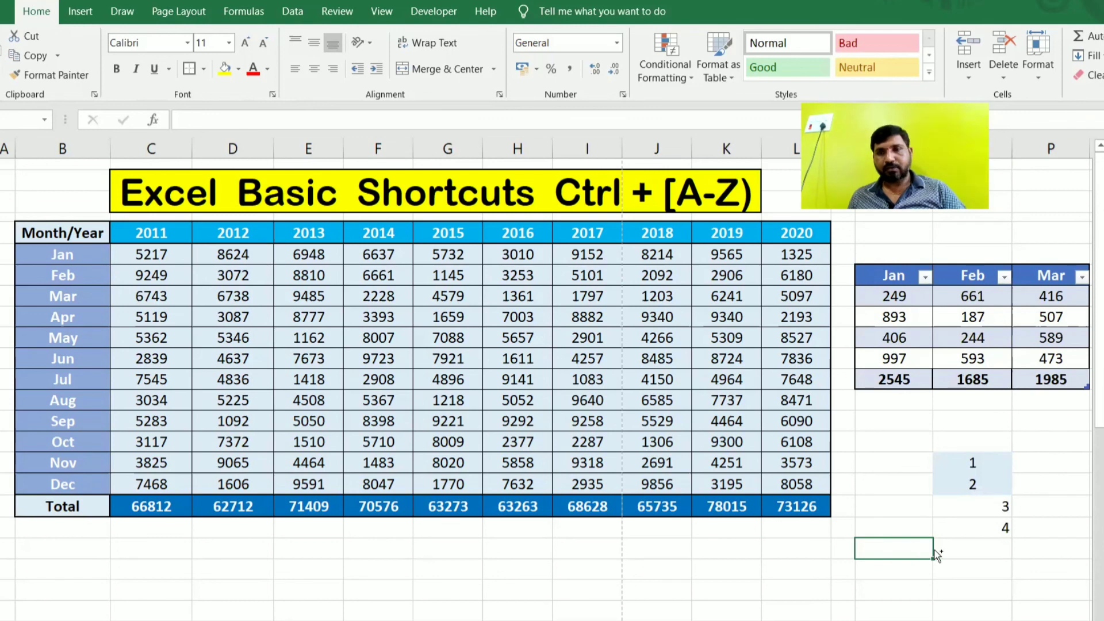
key(ctrl+z)
key(ctrl+z)
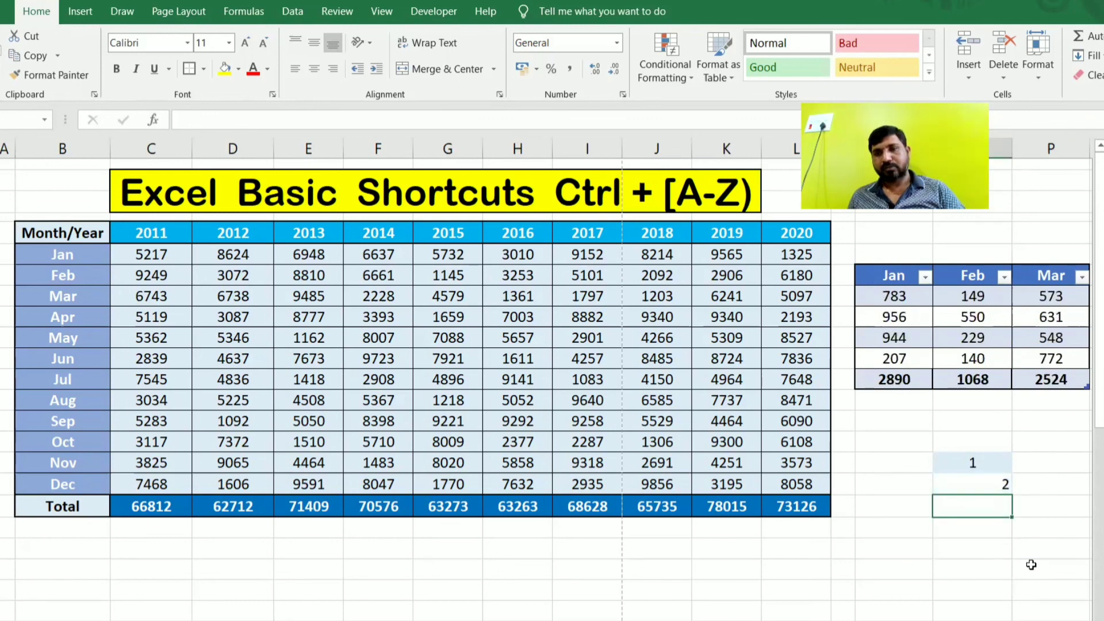
key(ctrl+z)
key(ctrl+z)
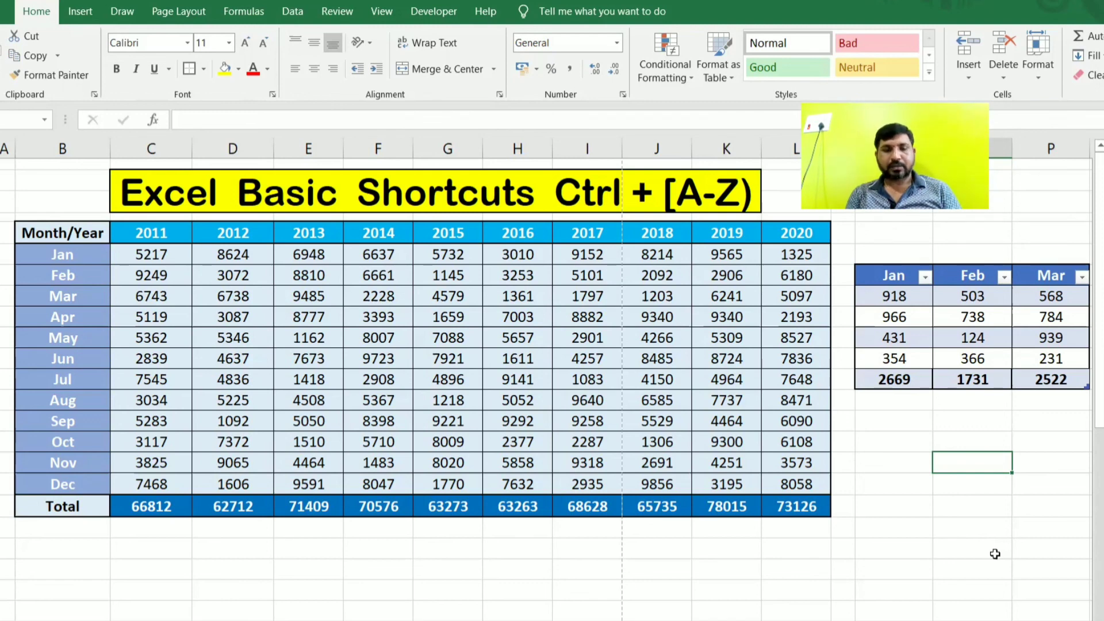
Re-enter 1, 2, 3 and 4 down cells O16:O19, committing each value in place.
text(1)
key(ctrl+Return)
key(Down)
text(2)
key(ctrl+Return)
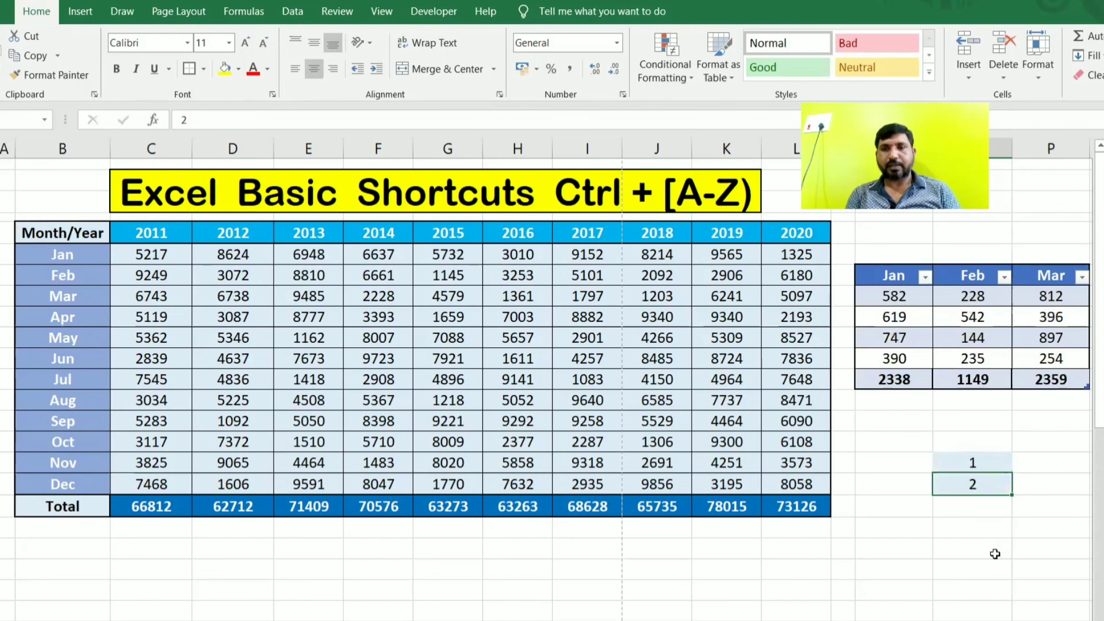
key(Down)
text(3)
key(ctrl+Return)
key(Down)
text(4)
key(ctrl+Return)
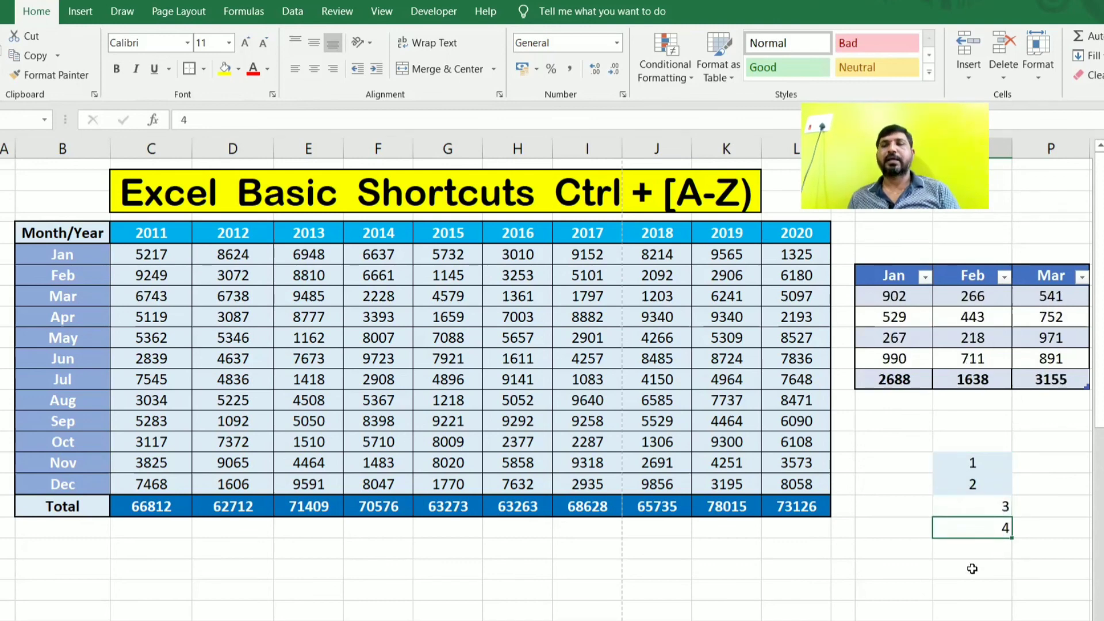
Move the "Ctrl + Z" shape clear of the numbers in O16:O19 and select the cell containing 4.
key(Down)
click(977, 441)
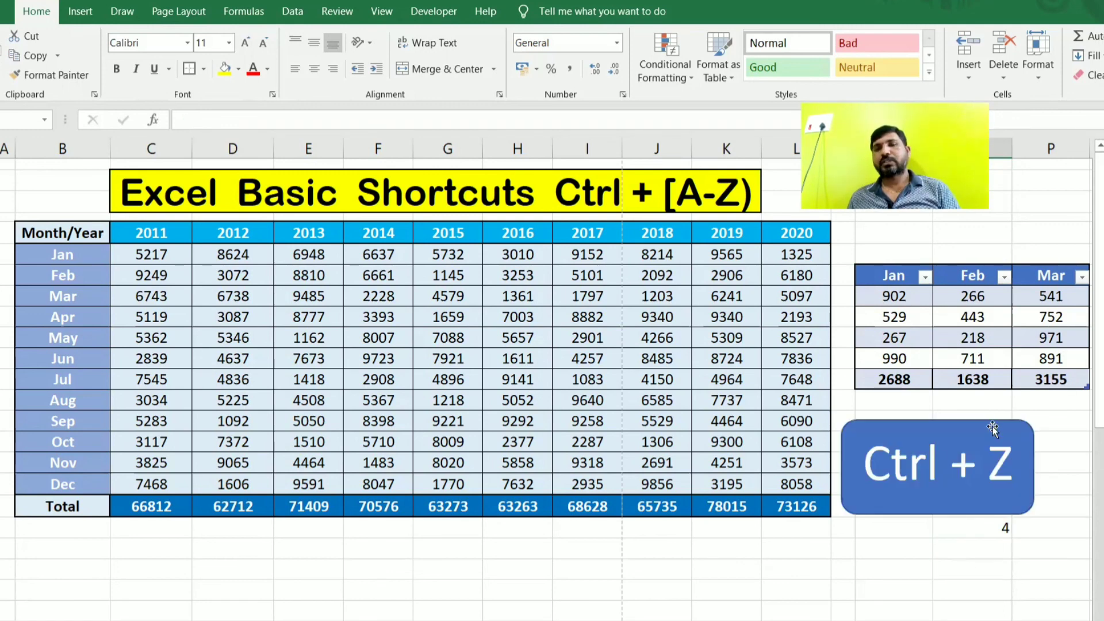
key(ctrl+z)
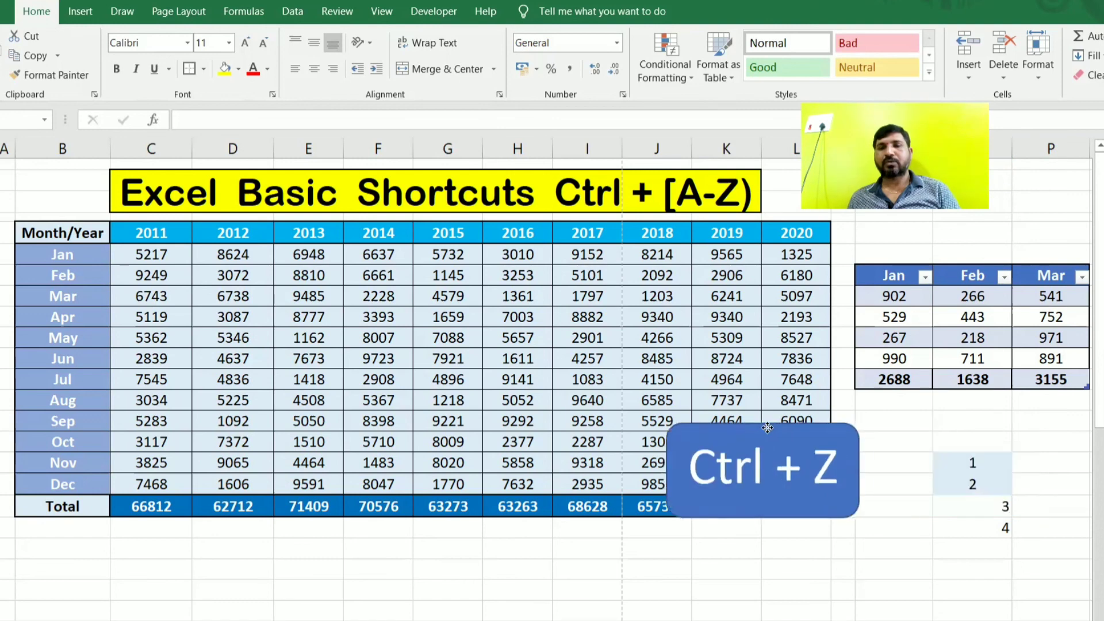
click(961, 526)
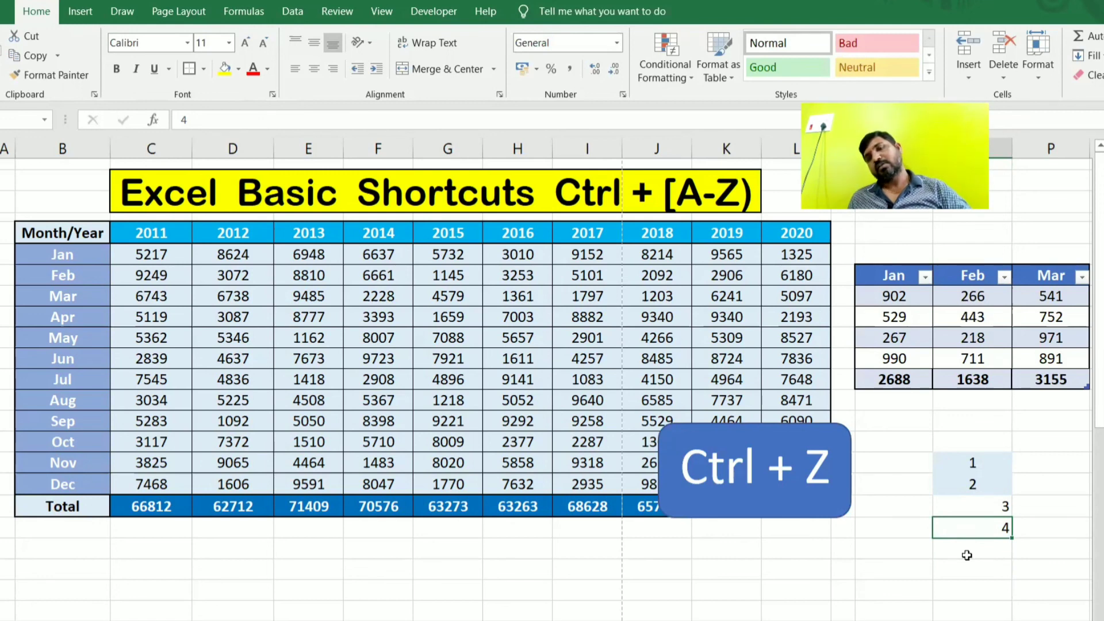
Undo the "Ctrl + Z" shape's move and insertion, and all four number entries in O16:O19.
key(ctrl+z)
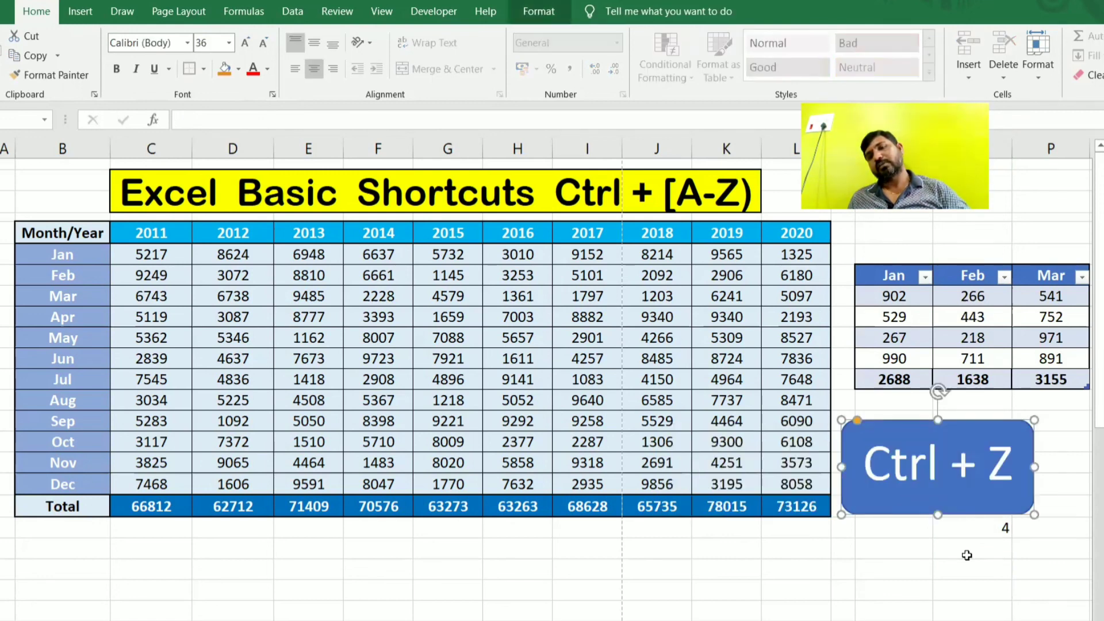
key(ctrl+z)
key(ctrl+z)
key(ctrl+z)
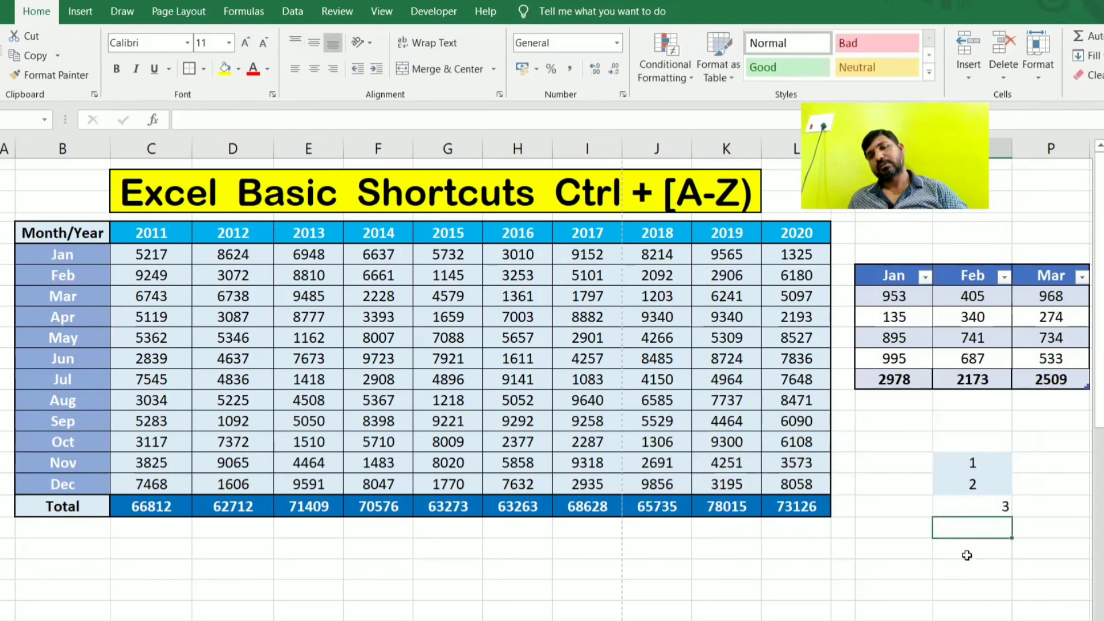
key(ctrl+z)
key(ctrl+z)
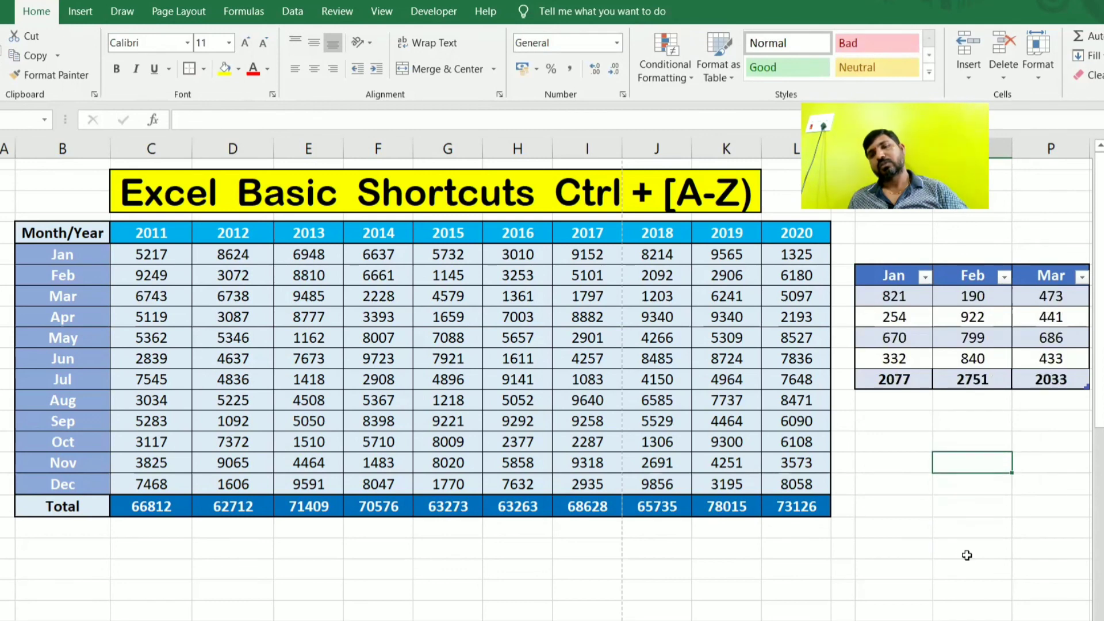
click(574, 405)
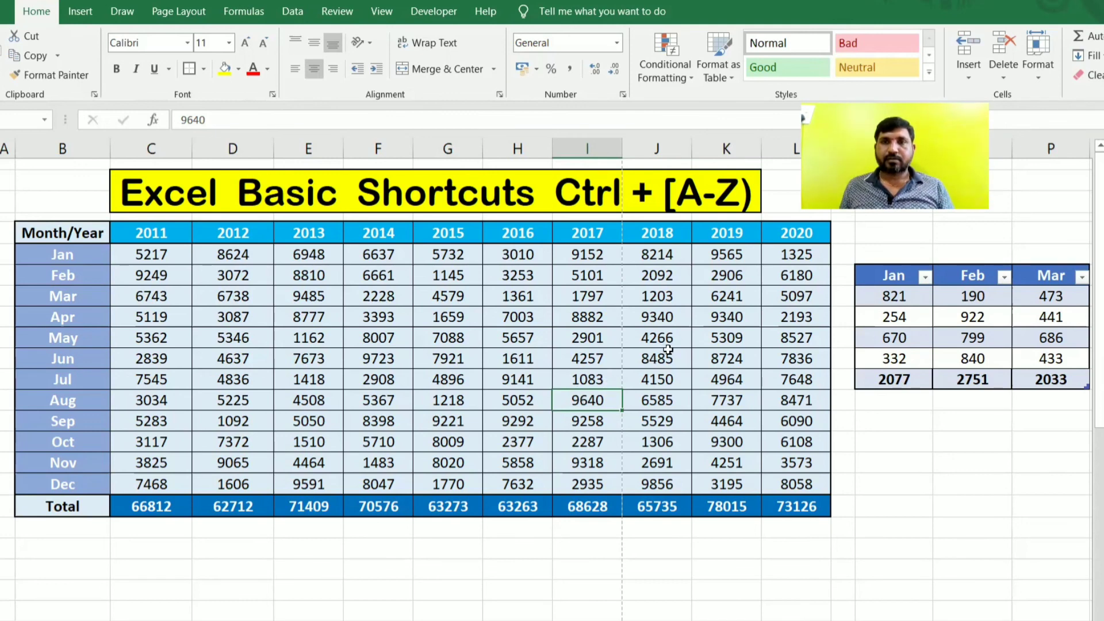
click(525, 357)
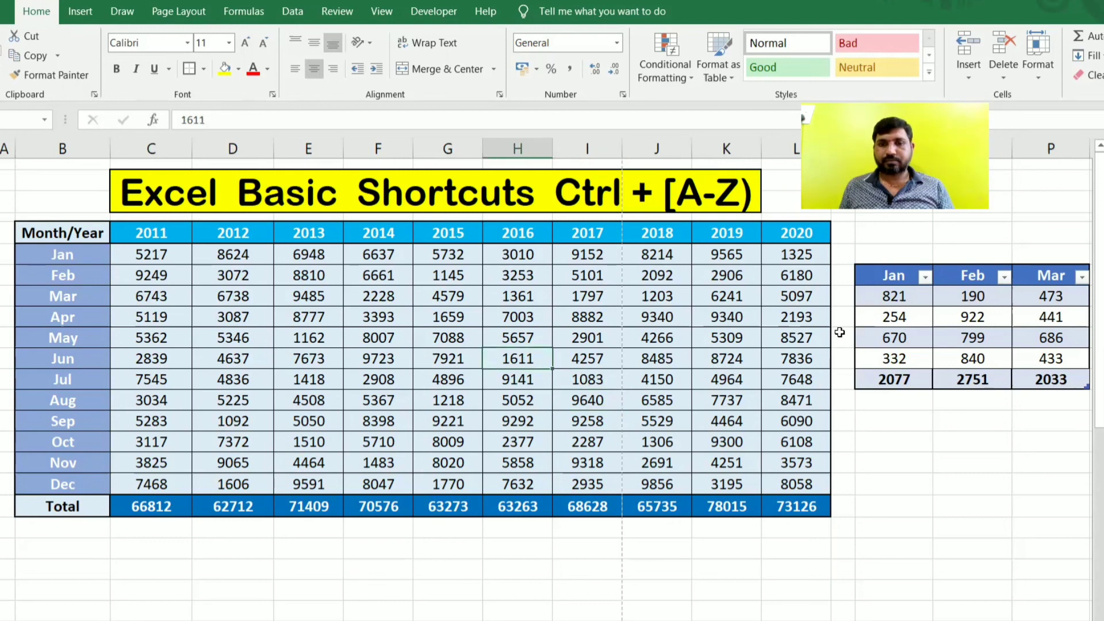